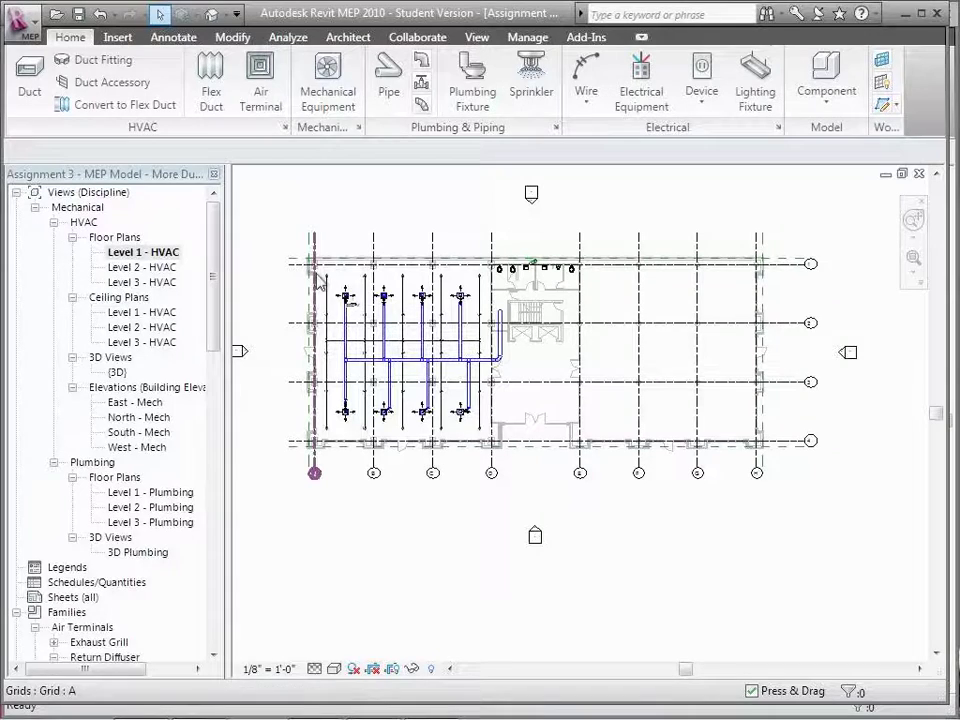
# Step: Open the default 3D view and frame the ductwork together with the sprinkler piping
pyautogui.click(212, 18)
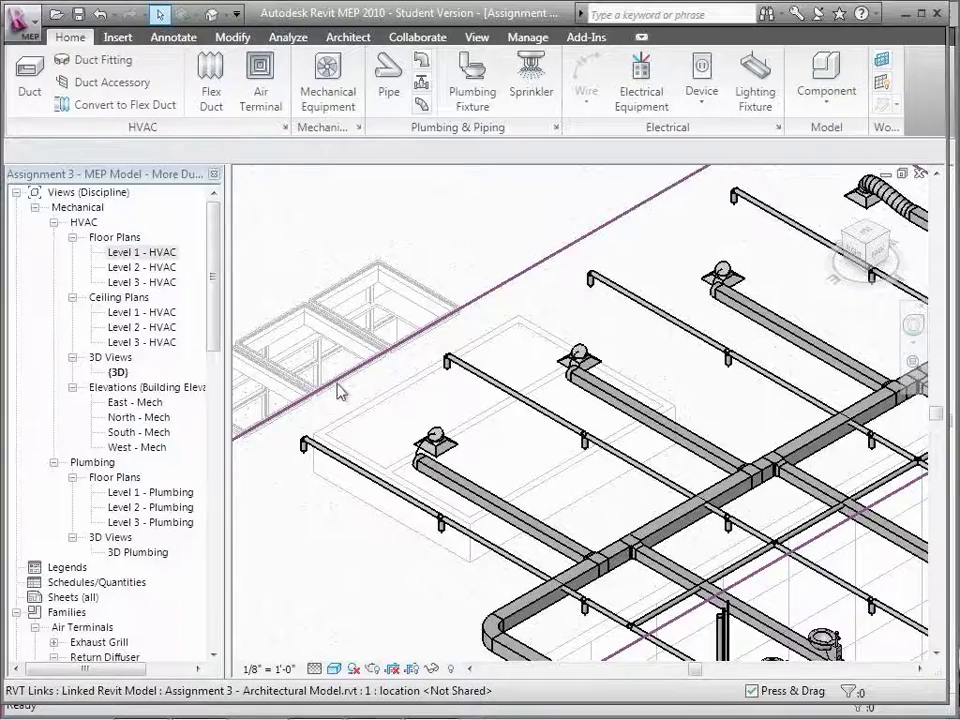
pyautogui.scroll(4, 349, 390)
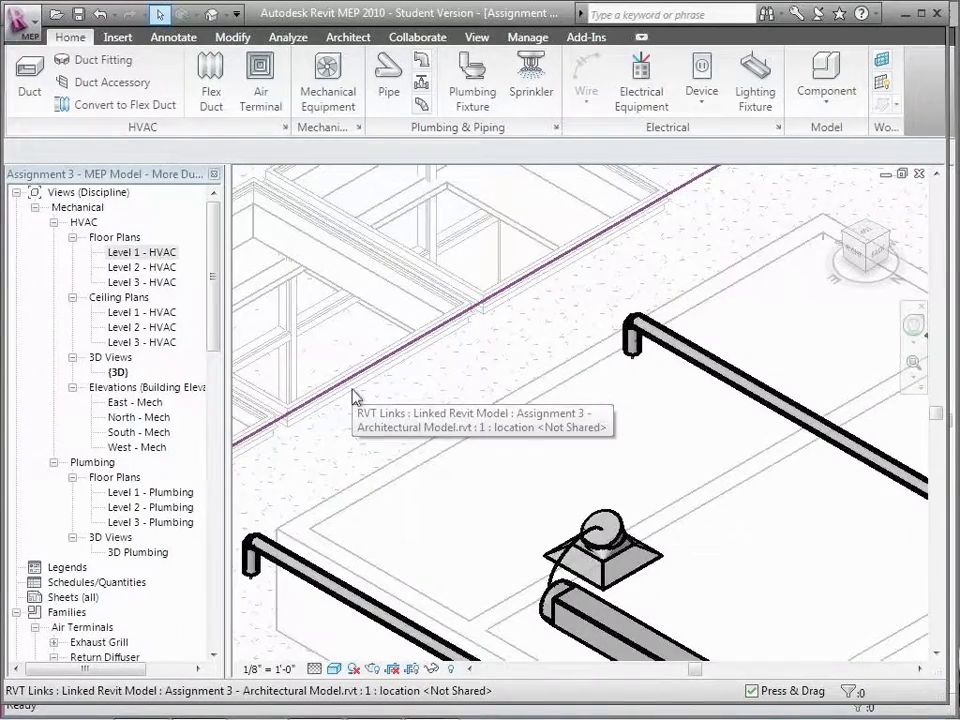
pyautogui.scroll(-3, 354, 396)
pyautogui.scroll(-4, 353, 396)
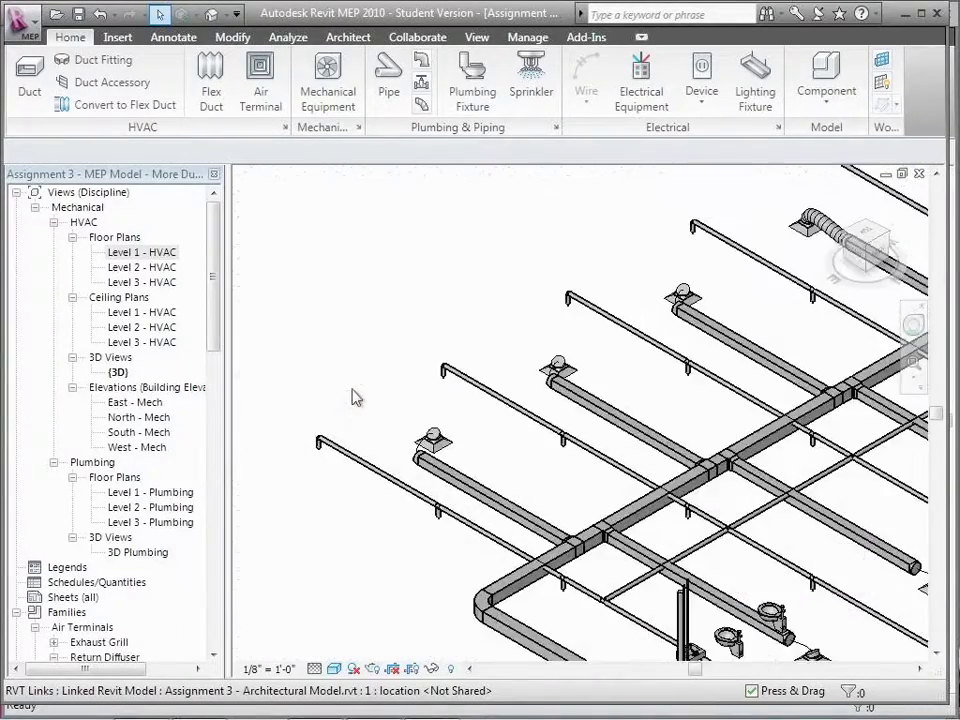
pyautogui.scroll(-1, 355, 398)
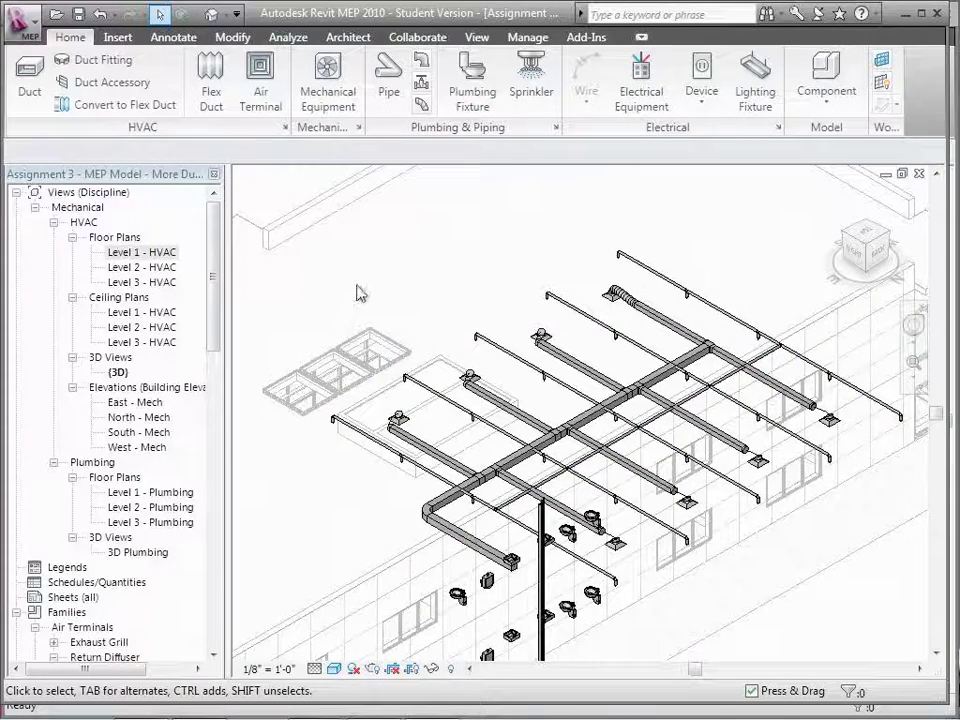
# Step: Run an interference check in the current project, comparing Ducts and Flex Ducts against Pipes
pyautogui.click(418, 38)
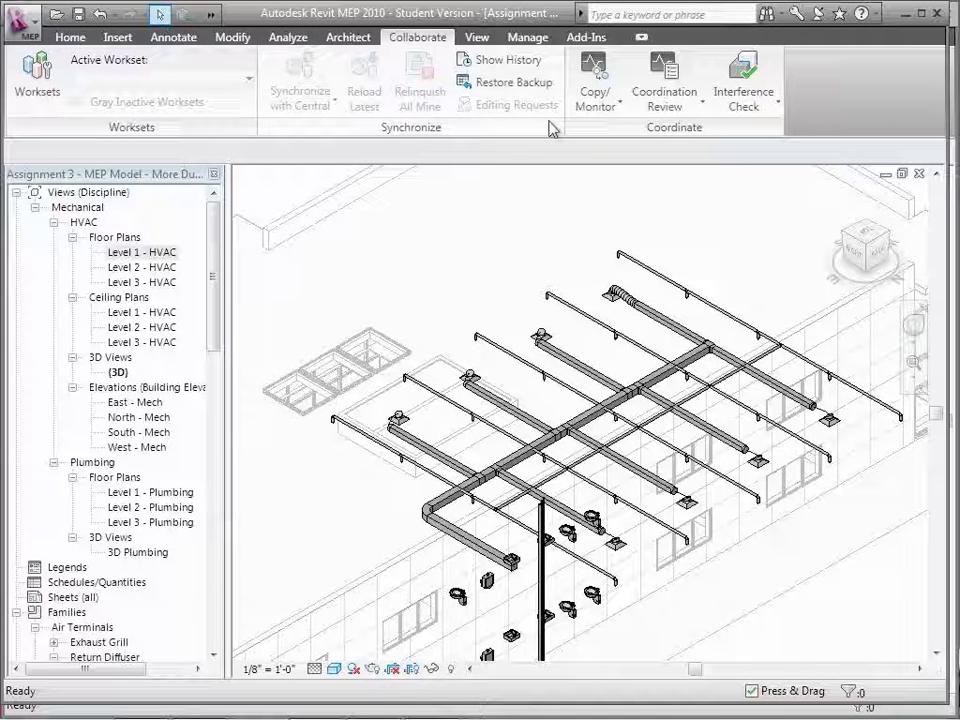
pyautogui.click(778, 110)
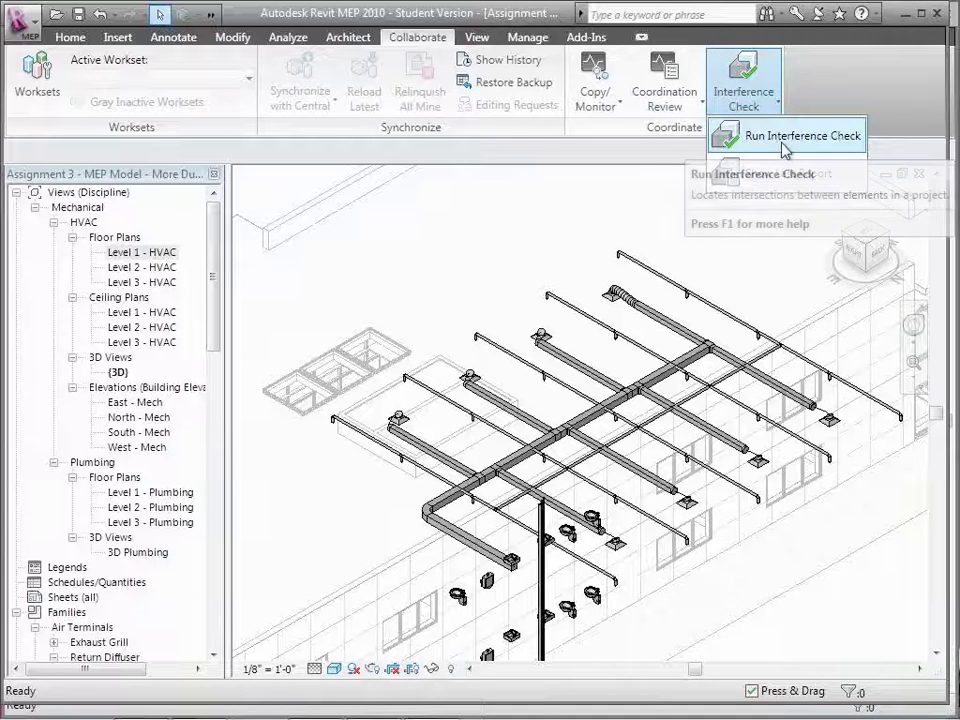
pyautogui.click(784, 136)
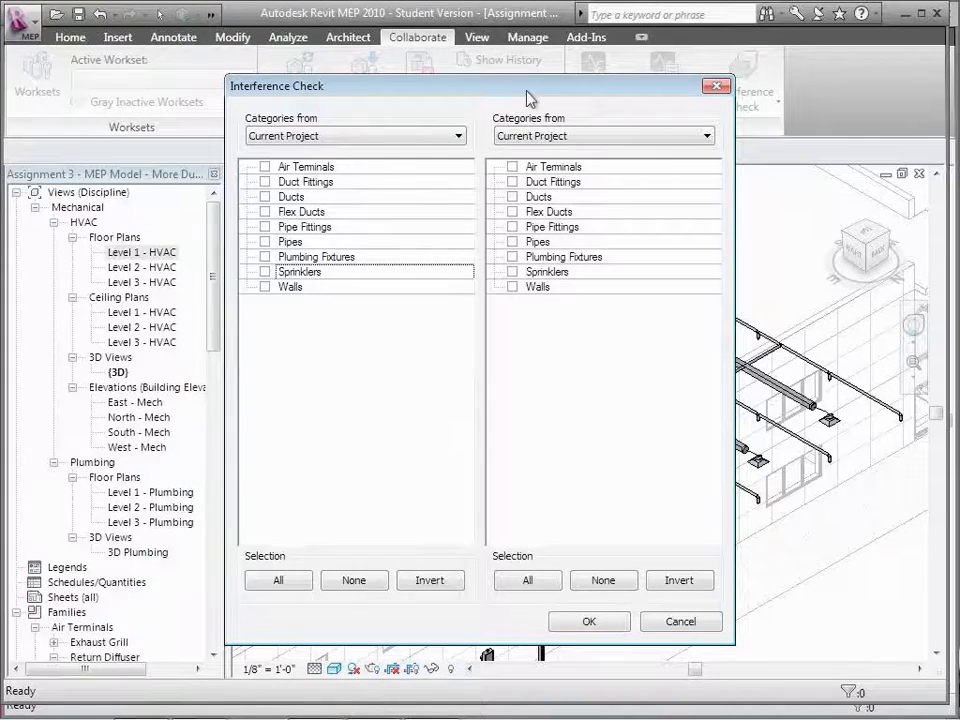
pyautogui.moveTo(524, 97); pyautogui.dragTo(358, 93)
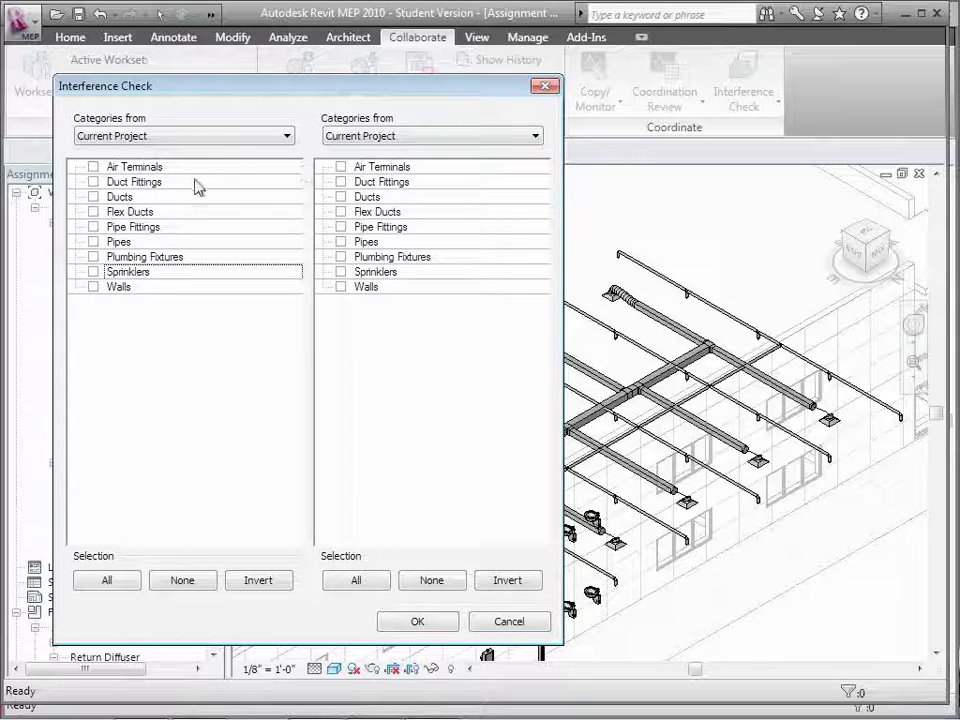
pyautogui.click(94, 199)
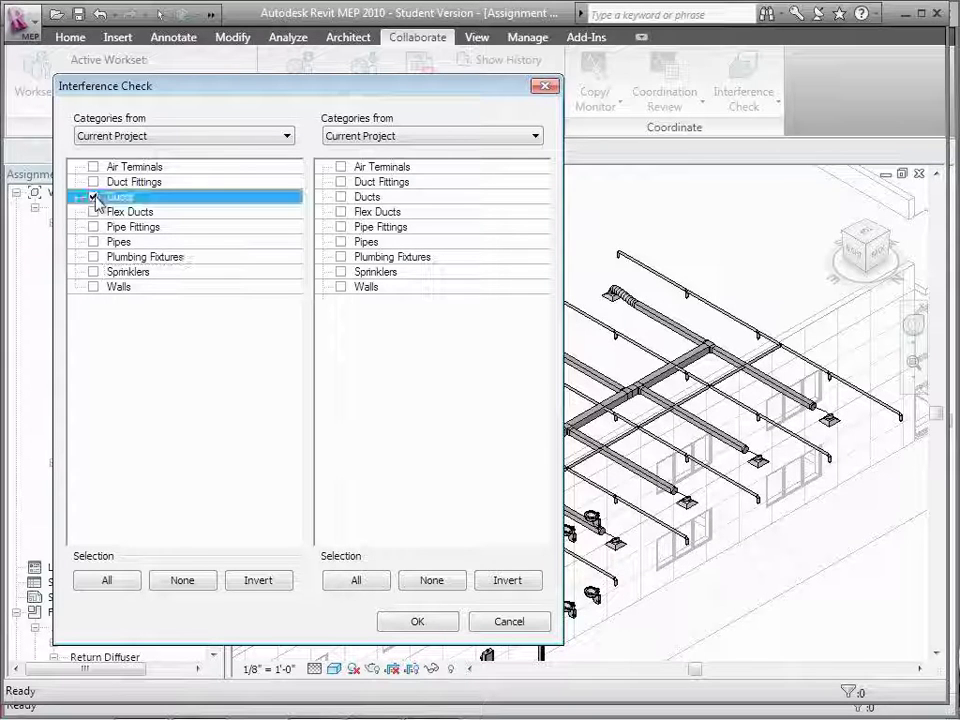
pyautogui.click(341, 243)
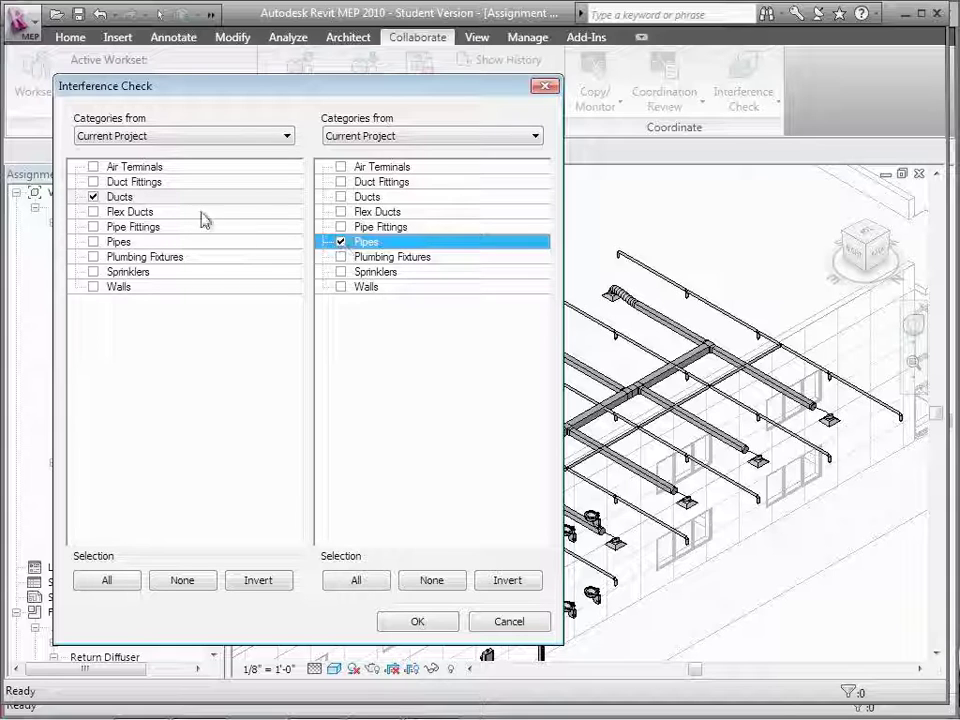
pyautogui.click(93, 212)
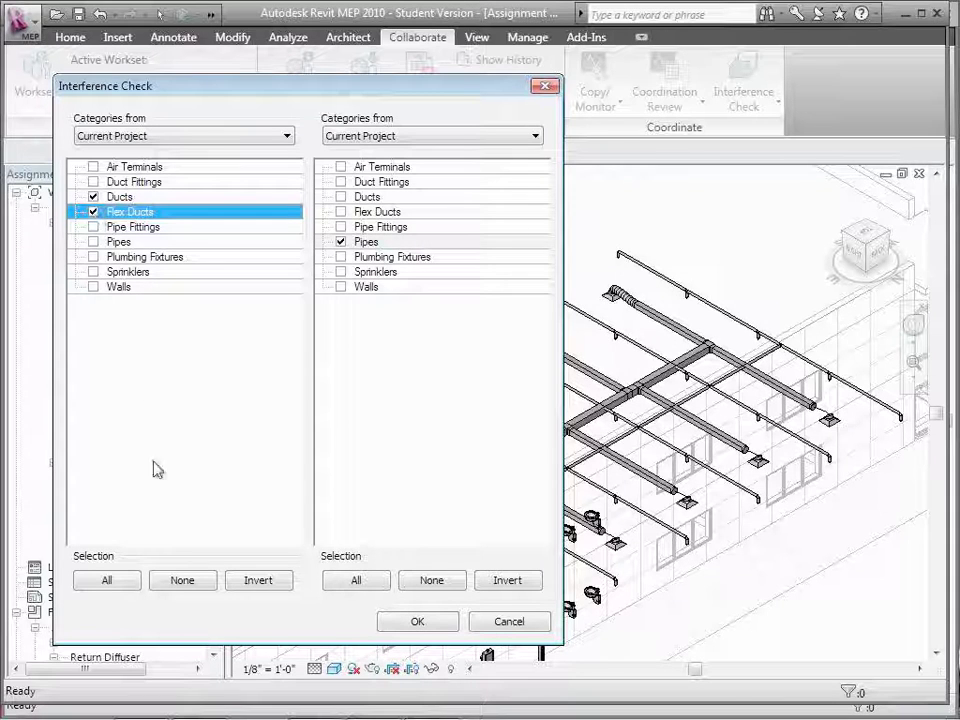
pyautogui.click(420, 624)
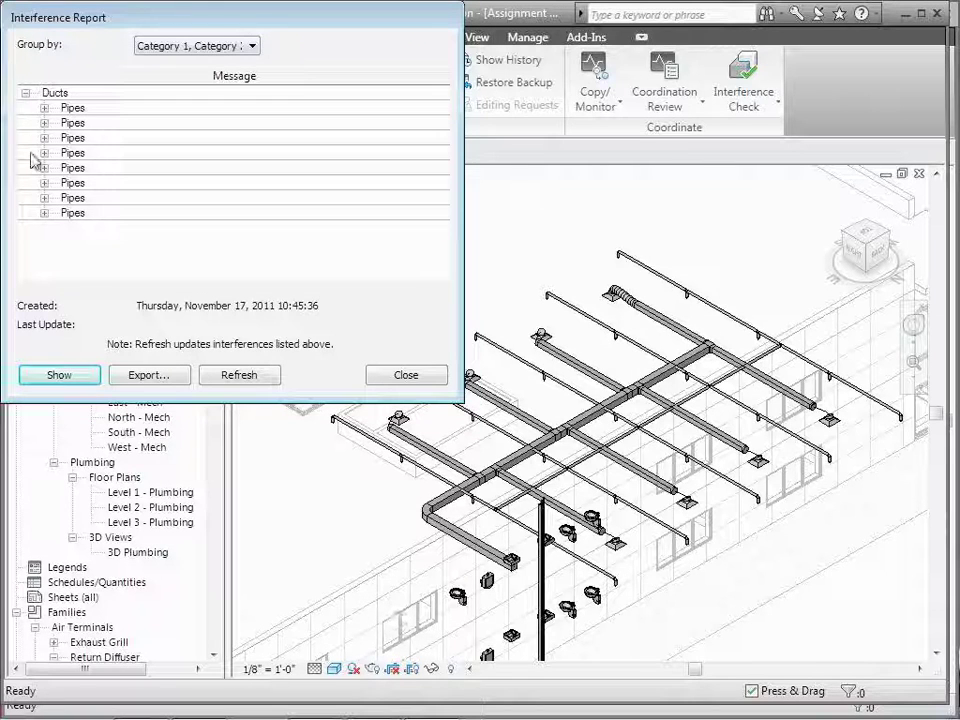
# Step: Expand the first duct-pipe conflict in the interference report and alternately highlight its duct and its pipe in the model
pyautogui.click(44, 108)
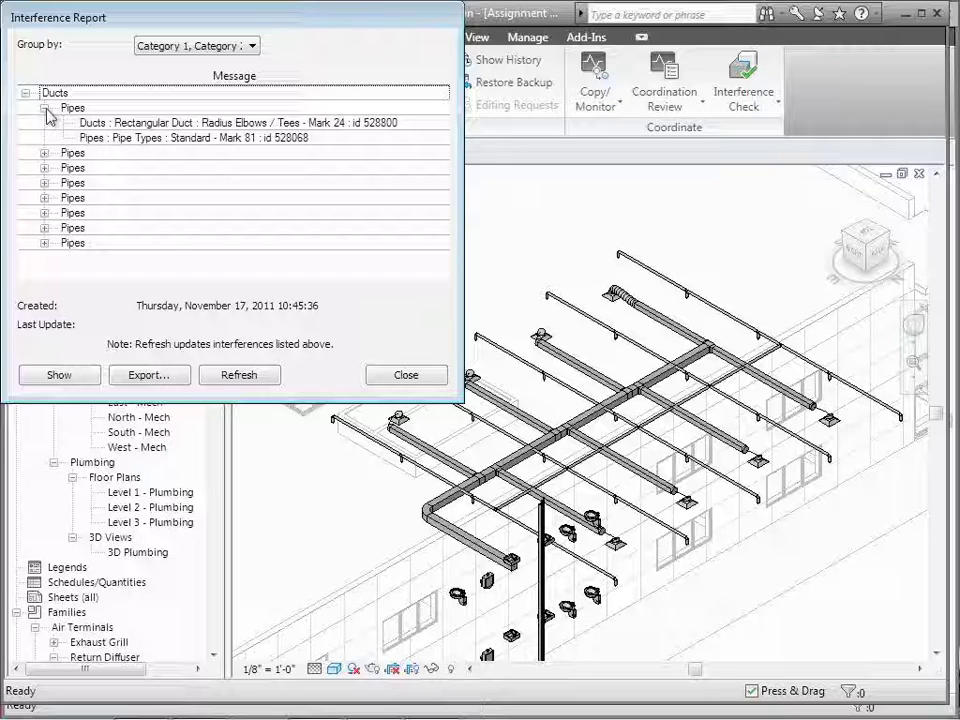
pyautogui.click(150, 125)
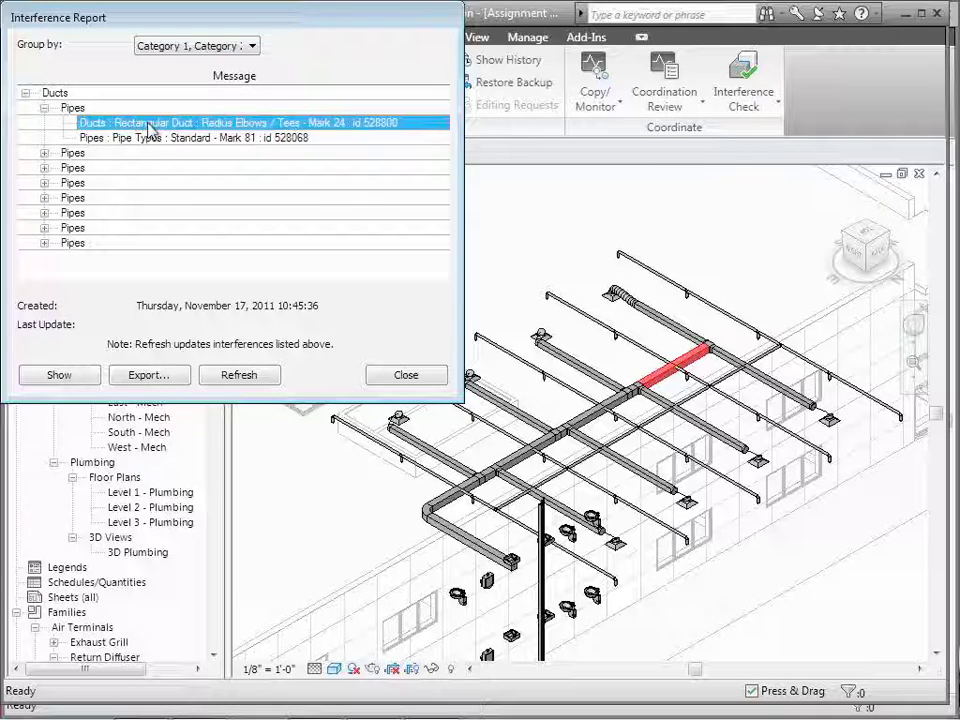
pyautogui.click(153, 140)
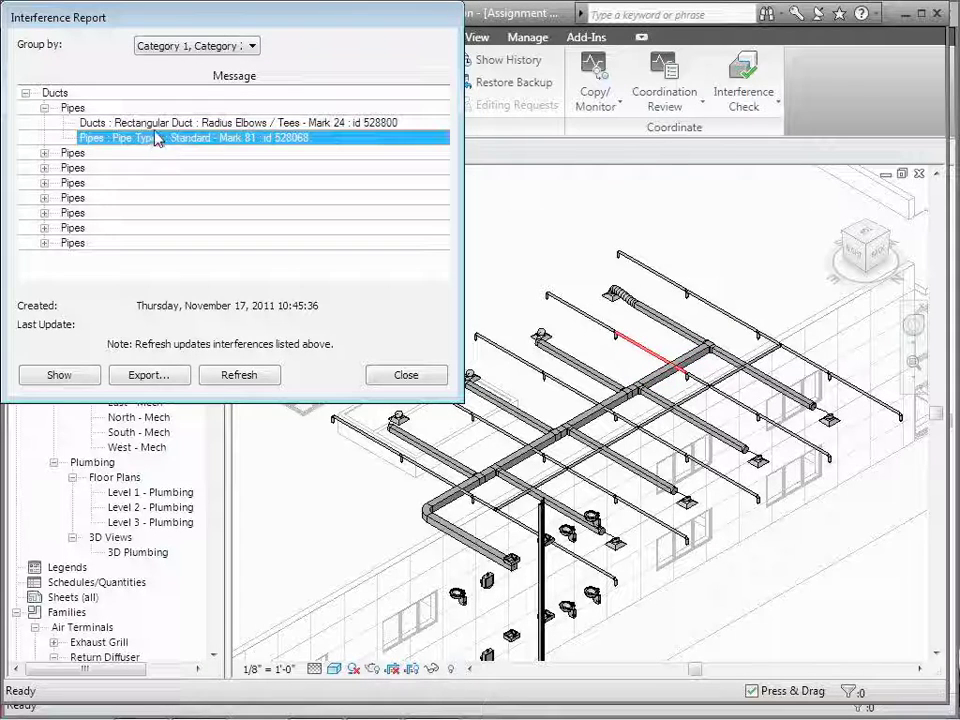
pyautogui.press('Up')
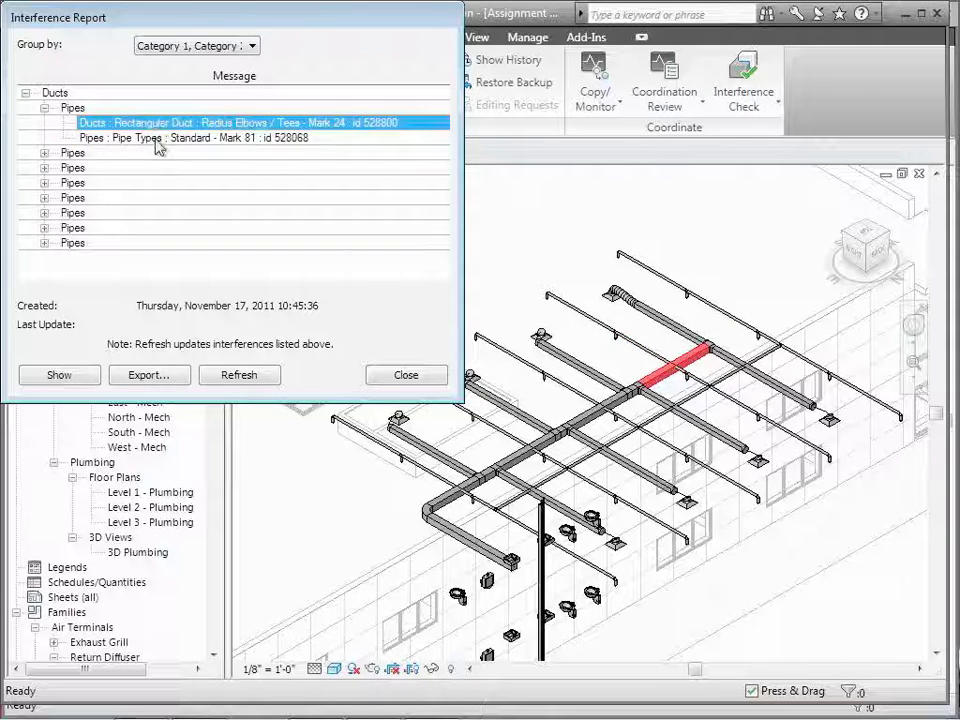
pyautogui.press('Down')
pyautogui.press('Up')
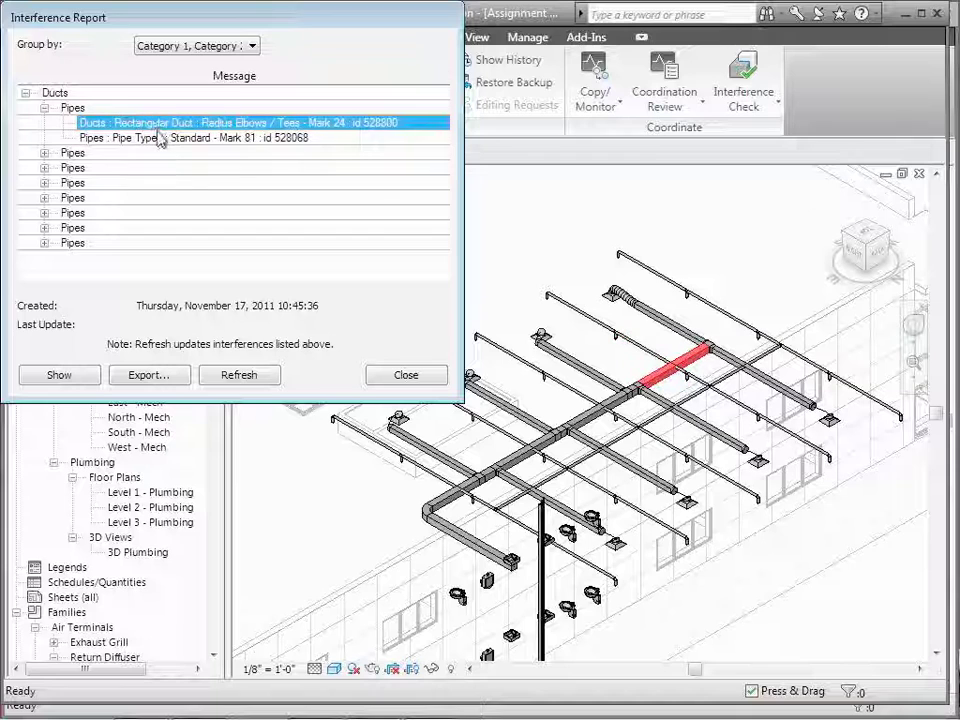
pyautogui.press('Down')
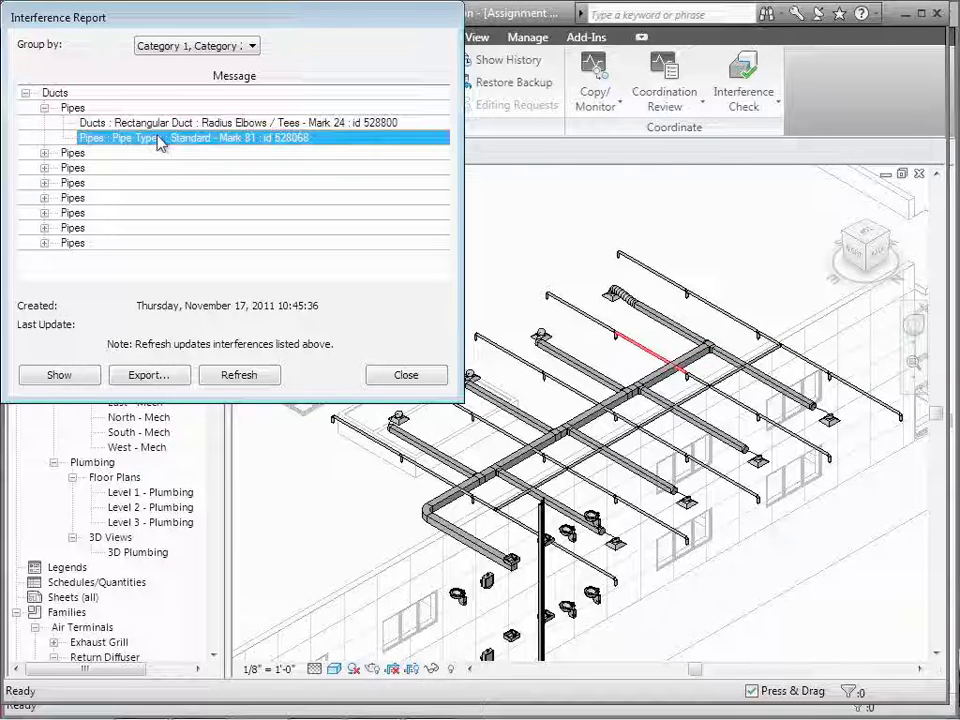
# Step: Expand the second conflict in the interference report and highlight its duct and its pipe in the model
pyautogui.click(44, 153)
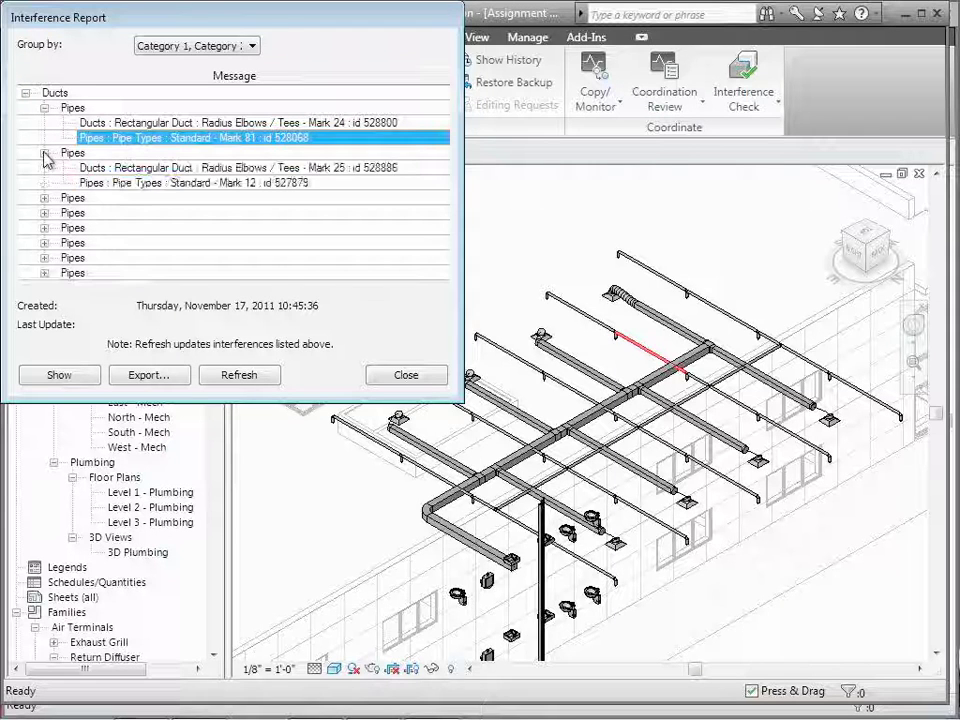
pyautogui.click(127, 170)
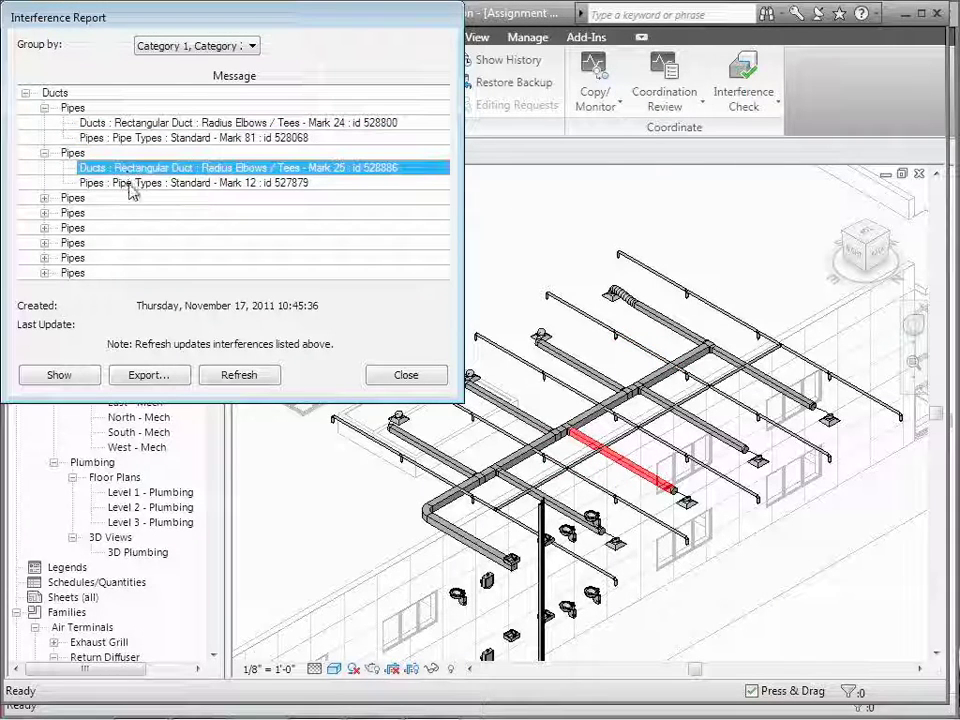
pyautogui.click(132, 186)
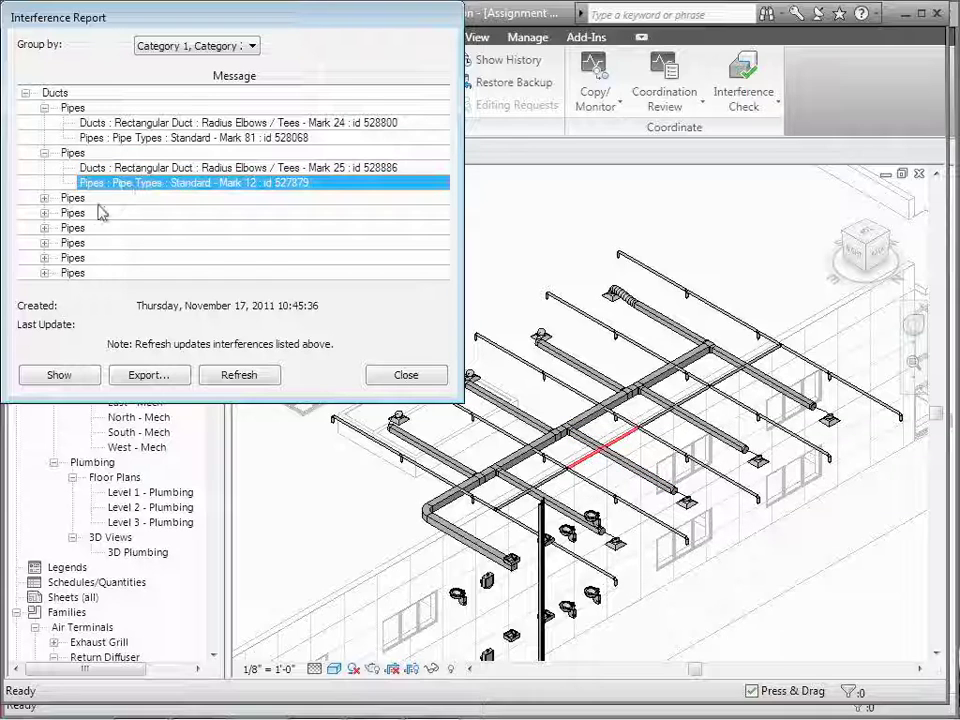
# Step: Highlight the duct and pipe of the fourth reported conflict and examine their crossing up close in the 3D view
pyautogui.click(44, 212)
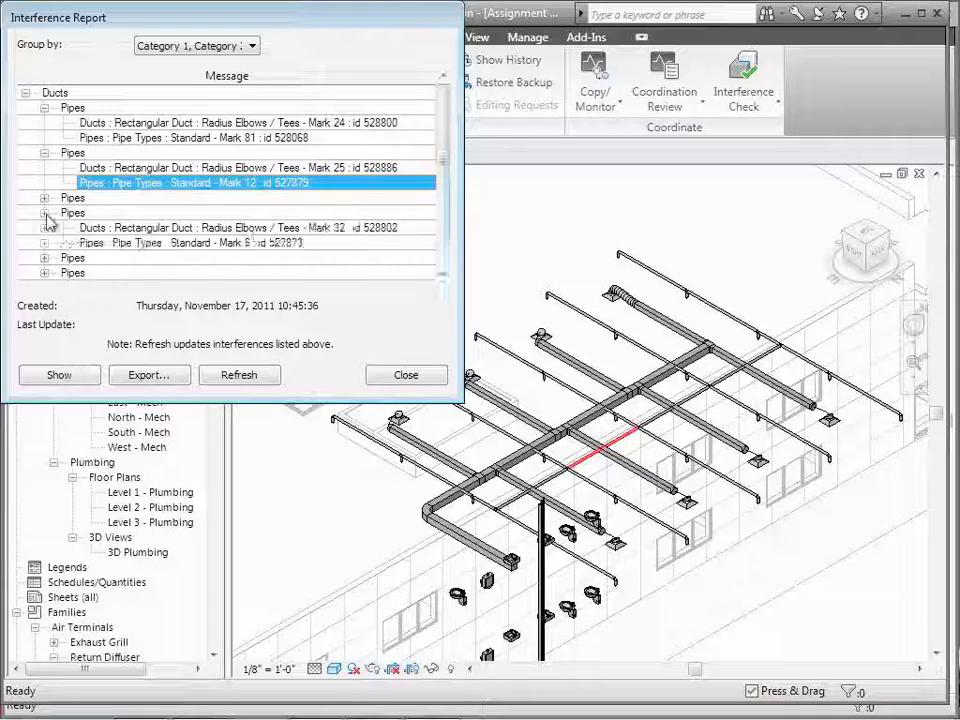
pyautogui.click(118, 228)
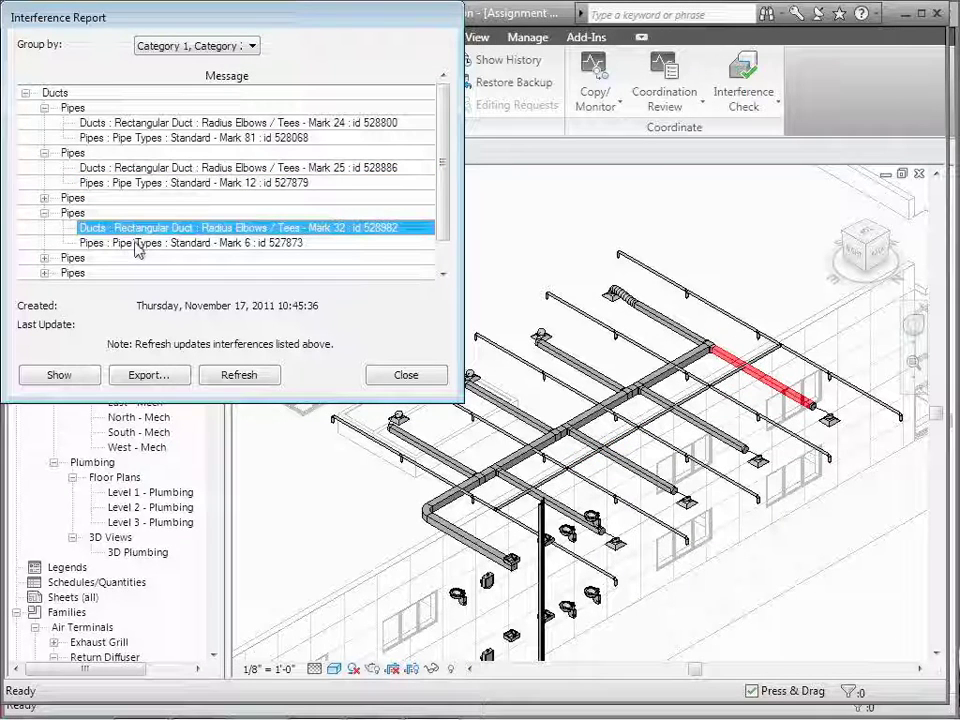
pyautogui.click(137, 246)
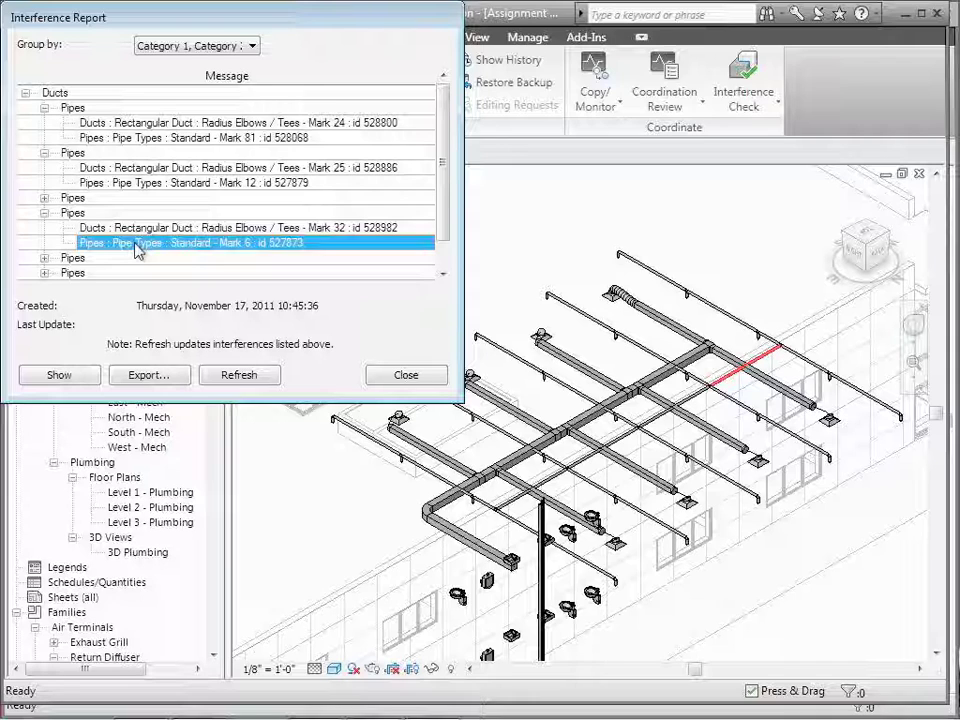
pyautogui.click(915, 365)
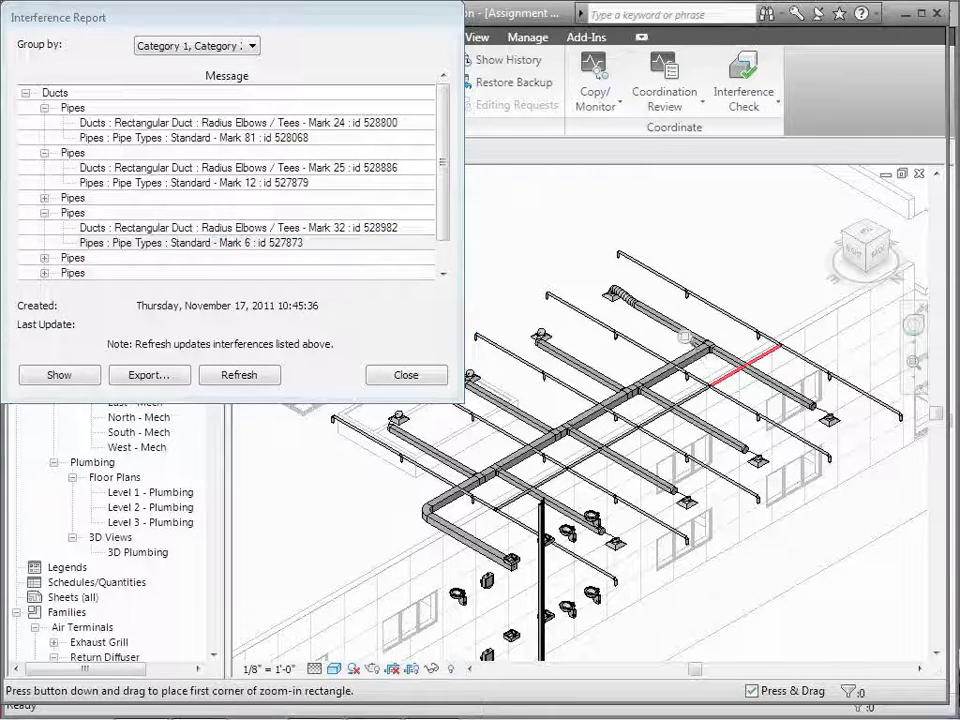
pyautogui.moveTo(676, 330); pyautogui.dragTo(808, 422)
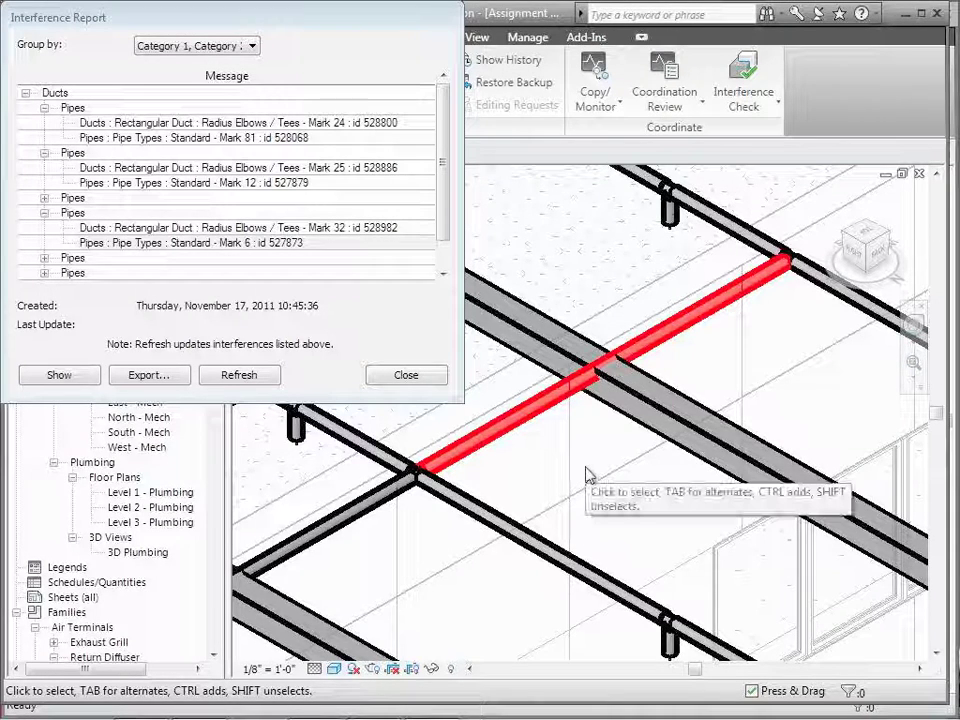
pyautogui.press('z')
pyautogui.press('o')
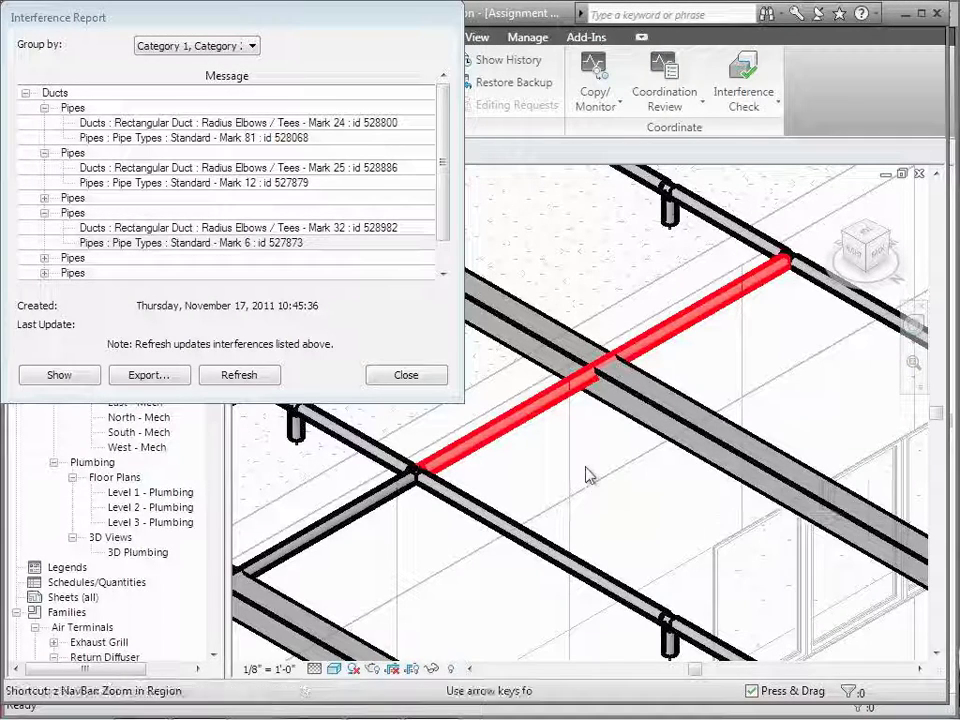
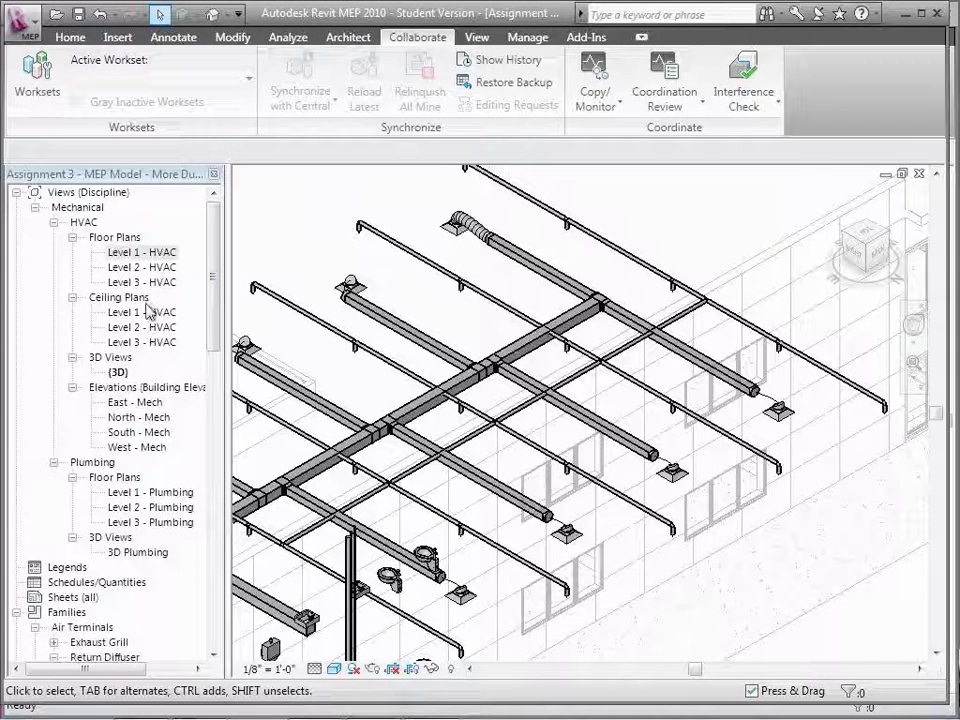
# Step: Open the Level 1 - HVAC ceiling plan and select the first conflict's pipe and duct in the last interference report
pyautogui.doubleClick(147, 316)
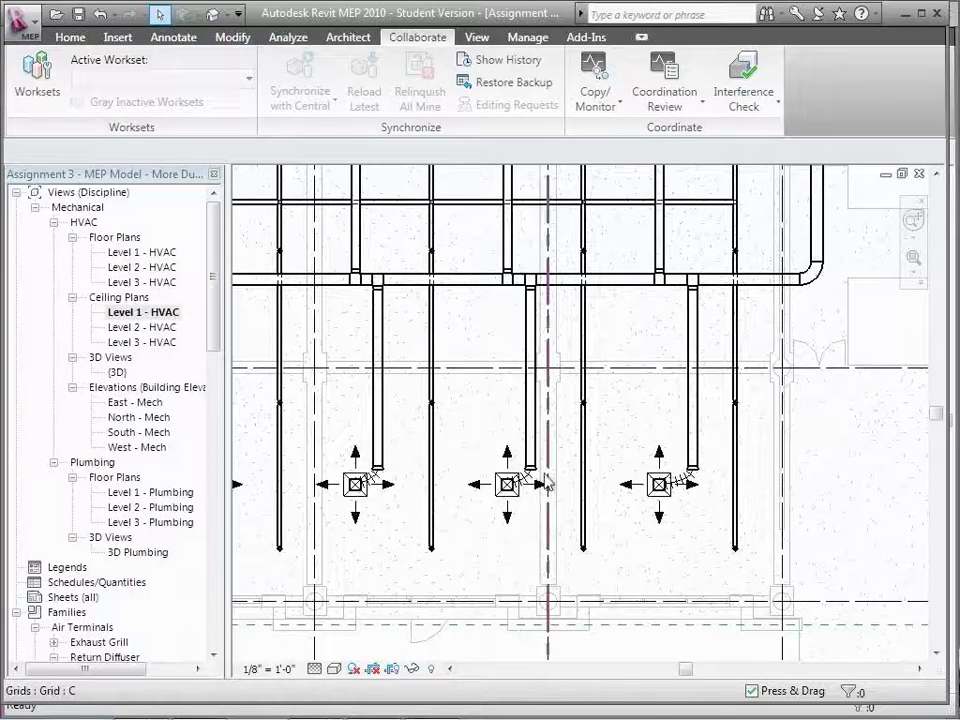
pyautogui.scroll(-3, 548, 484)
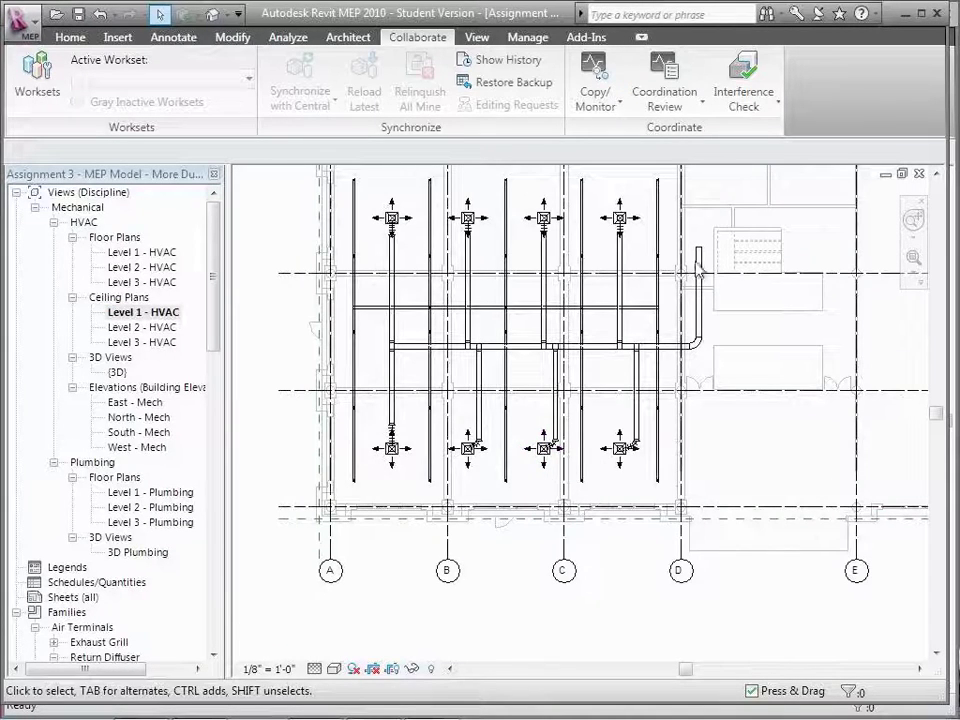
pyautogui.click(765, 120)
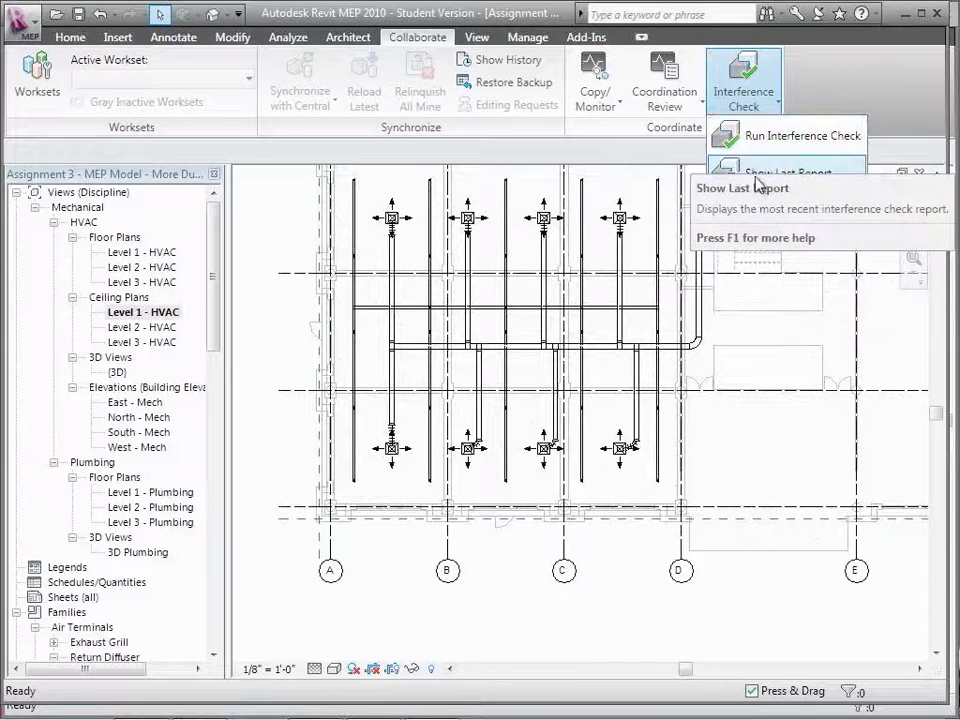
pyautogui.click(758, 175)
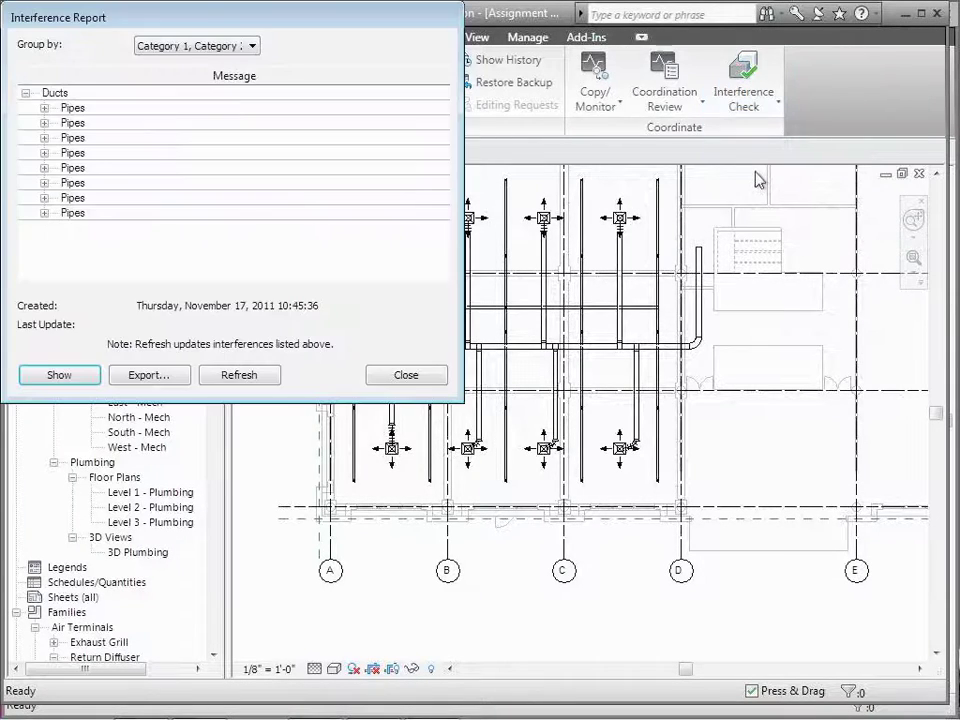
pyautogui.click(44, 108)
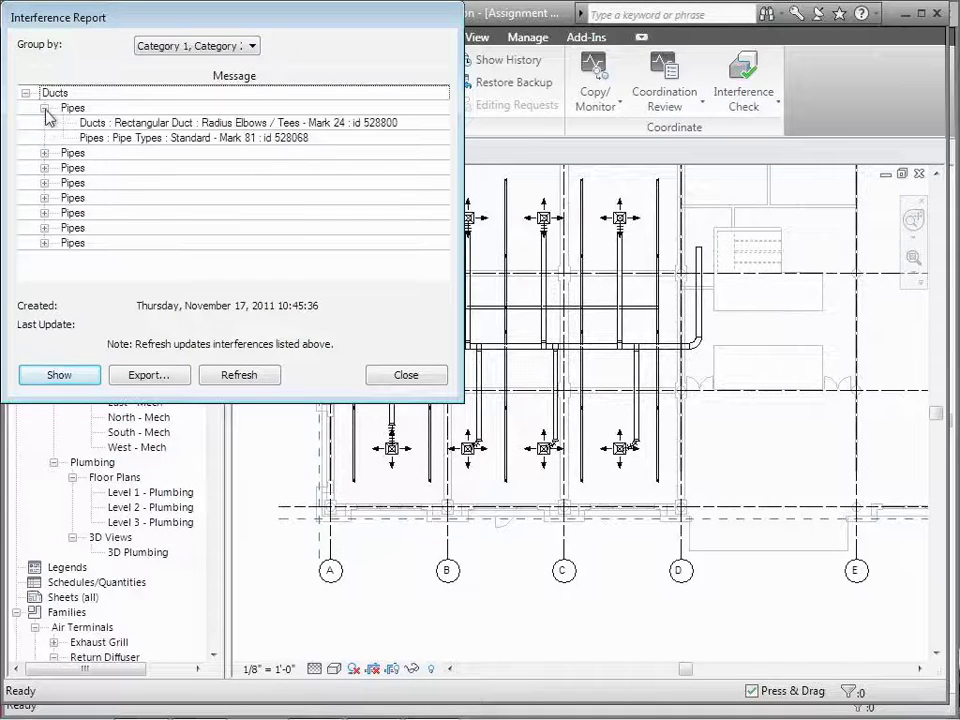
pyautogui.click(106, 139)
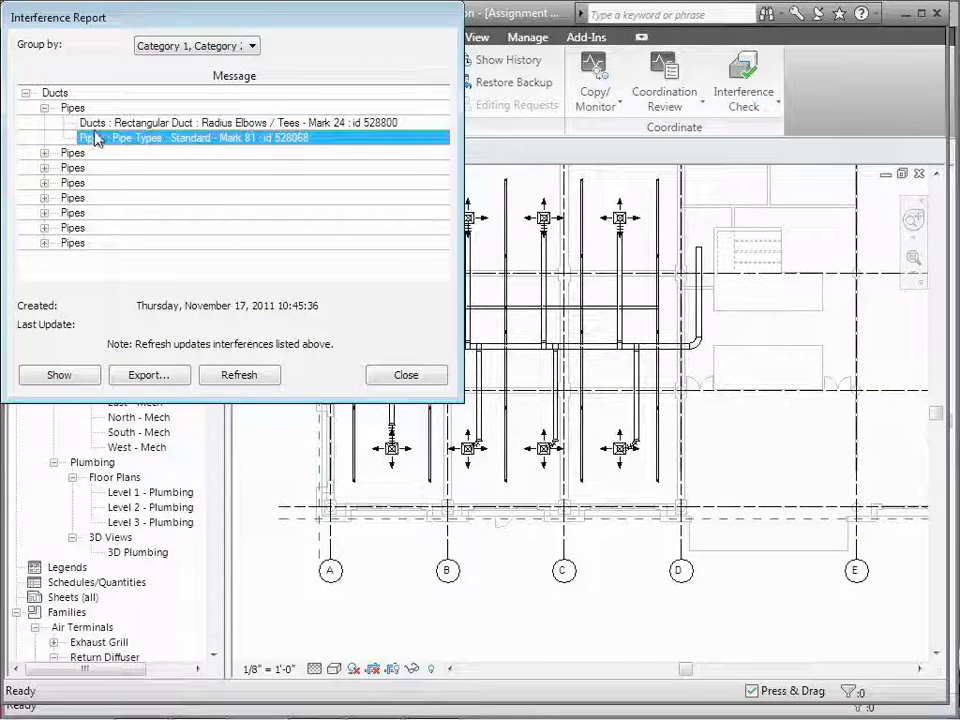
pyautogui.click(80, 122)
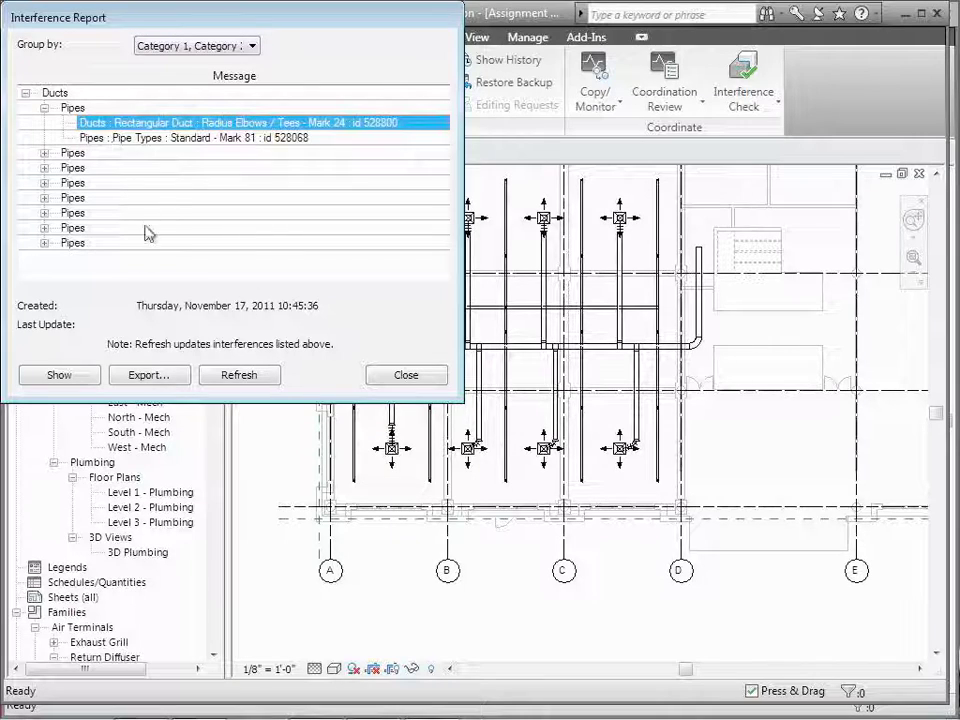
# Step: Highlight the pipe of the first reported conflict in the ceiling plan, repositioning the report to uncover the drawing
pyautogui.moveTo(283, 22); pyautogui.dragTo(205, 192)
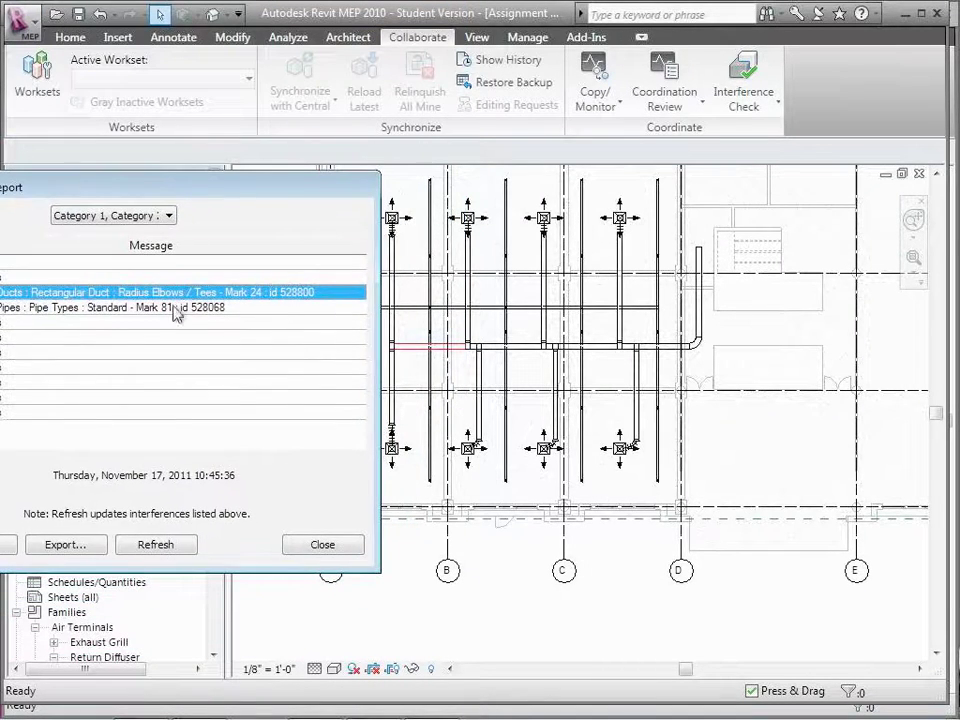
pyautogui.click(177, 308)
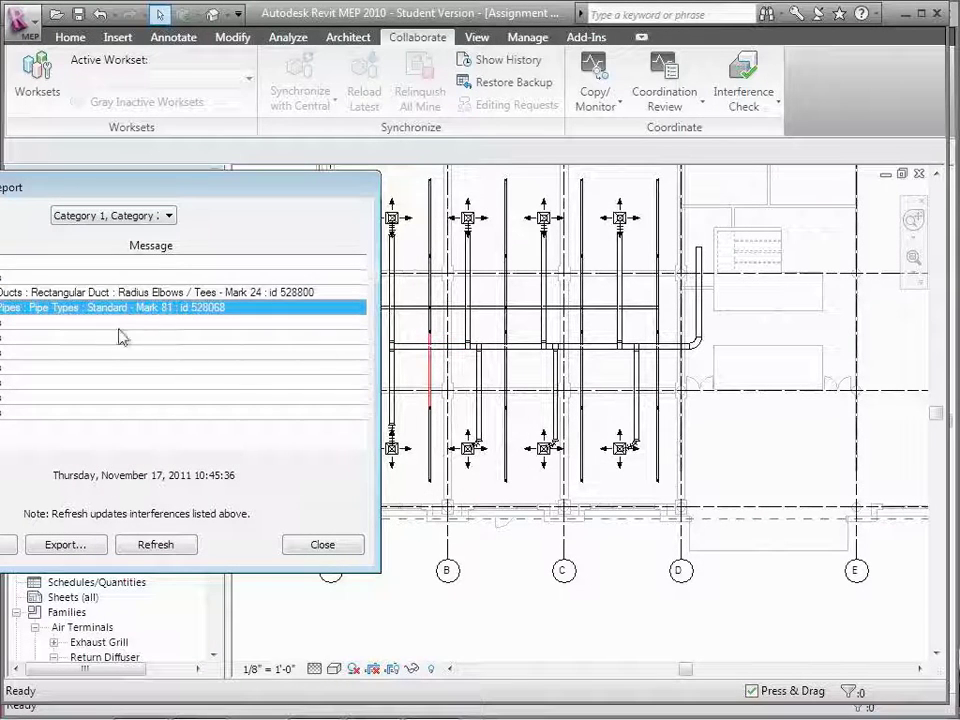
pyautogui.moveTo(178, 194); pyautogui.dragTo(820, 231)
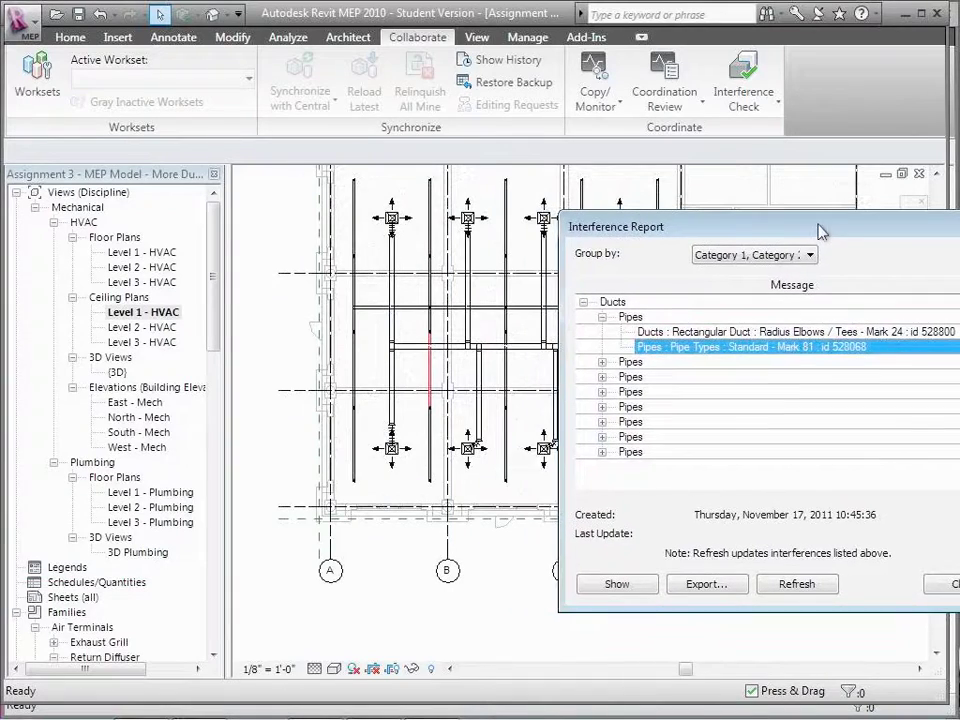
# Step: Expand the third conflict in the interference report, highlight its duct and its pipe in the ceiling plan, and close the report
pyautogui.click(602, 377)
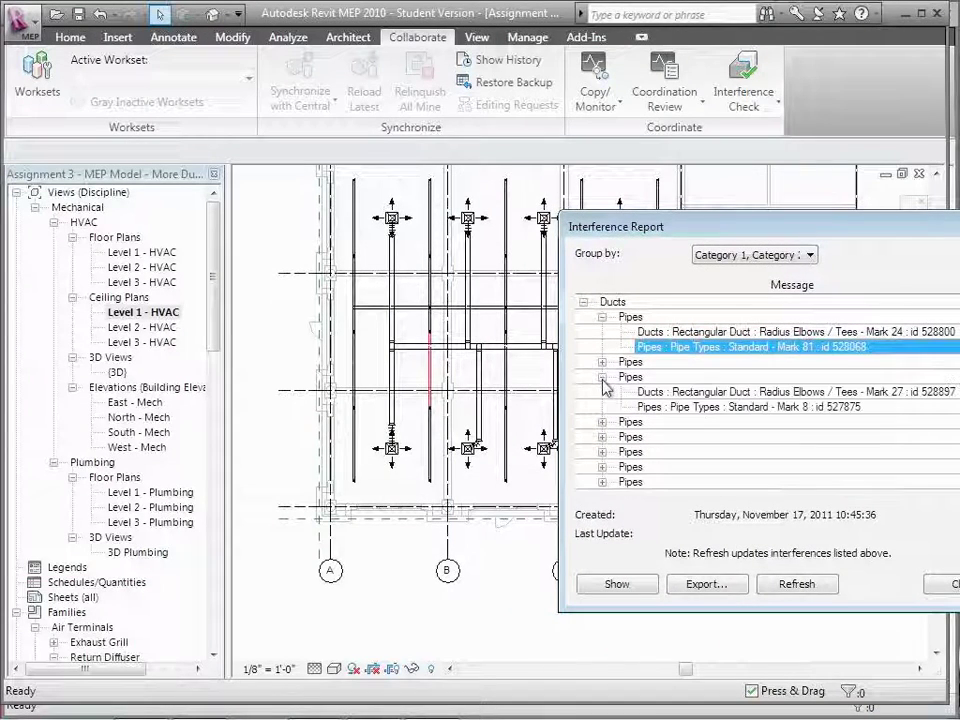
pyautogui.click(661, 397)
pyautogui.moveTo(678, 229); pyautogui.dragTo(789, 233)
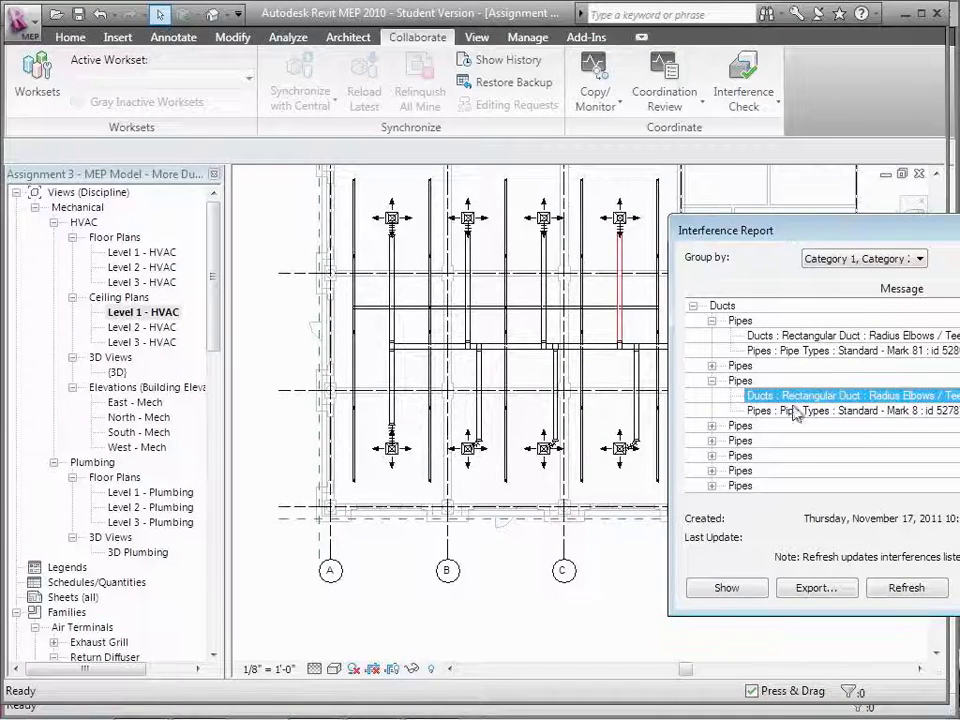
pyautogui.click(795, 412)
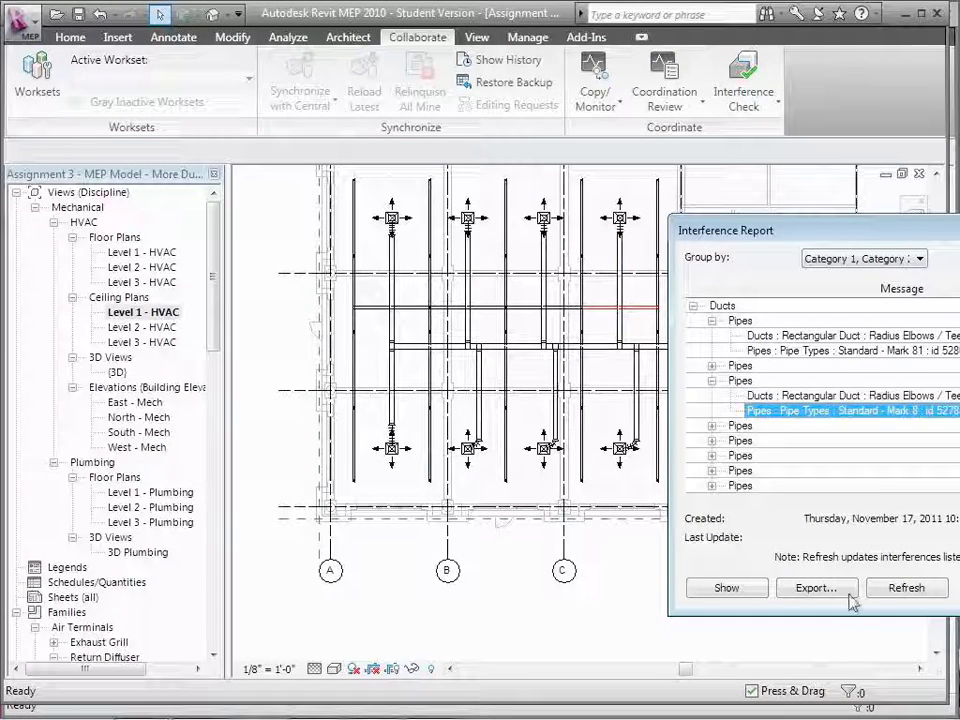
pyautogui.moveTo(825, 236); pyautogui.dragTo(584, 244)
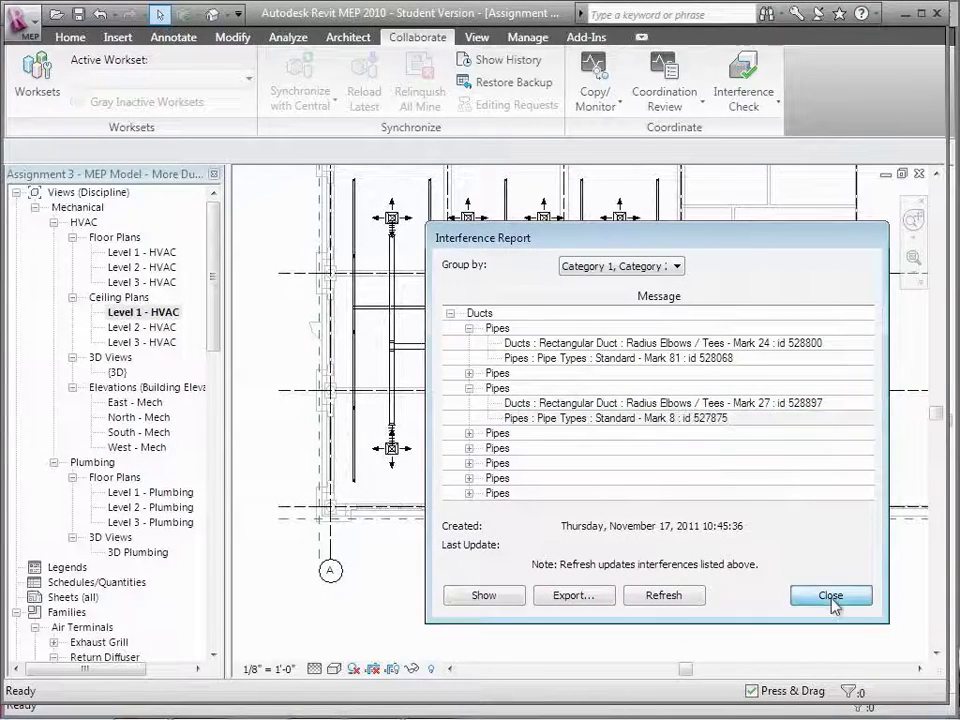
pyautogui.click(831, 598)
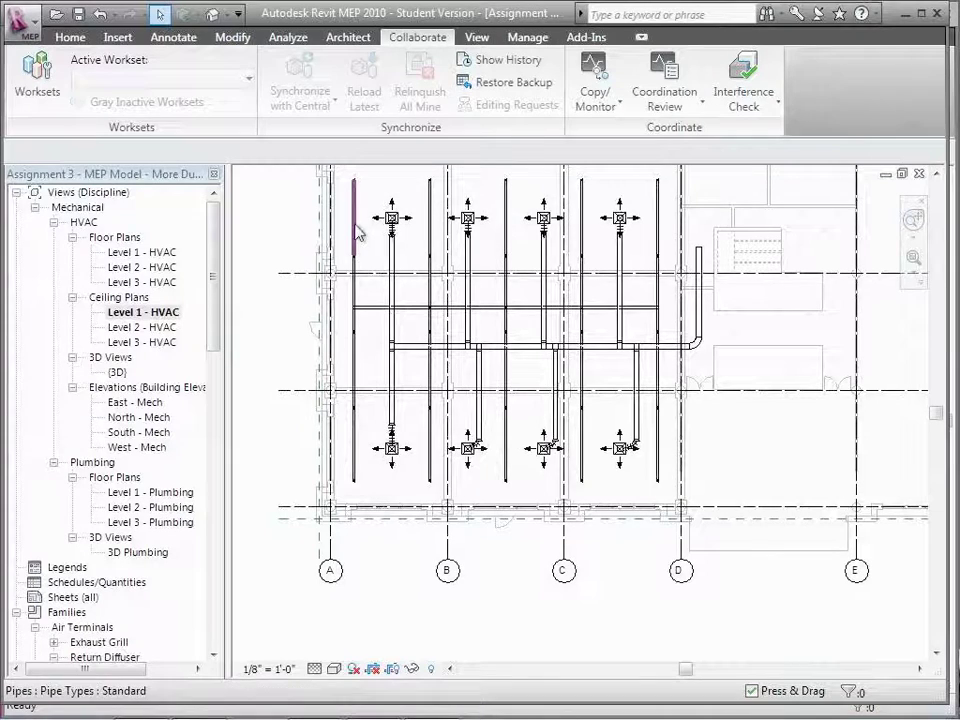
# Step: Select the whole duct and sprinkler layout between grids A and D and filter the selection to the Pipes category only
pyautogui.moveTo(935, 418); pyautogui.dragTo(935, 410)
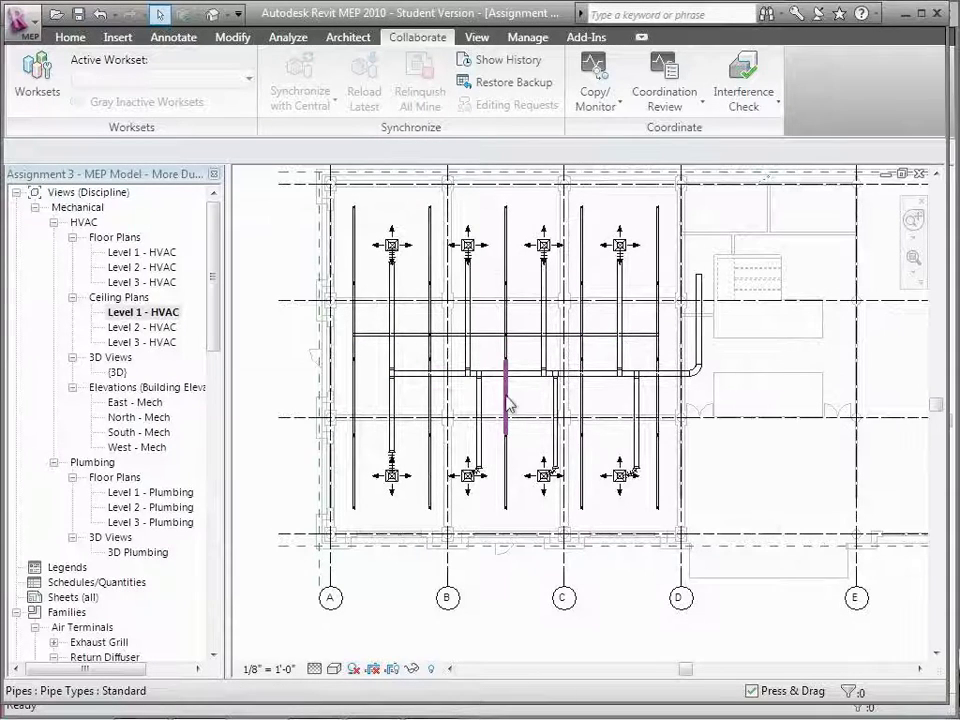
pyautogui.moveTo(343, 208); pyautogui.dragTo(557, 377)
pyautogui.moveTo(609, 415); pyautogui.dragTo(677, 535)
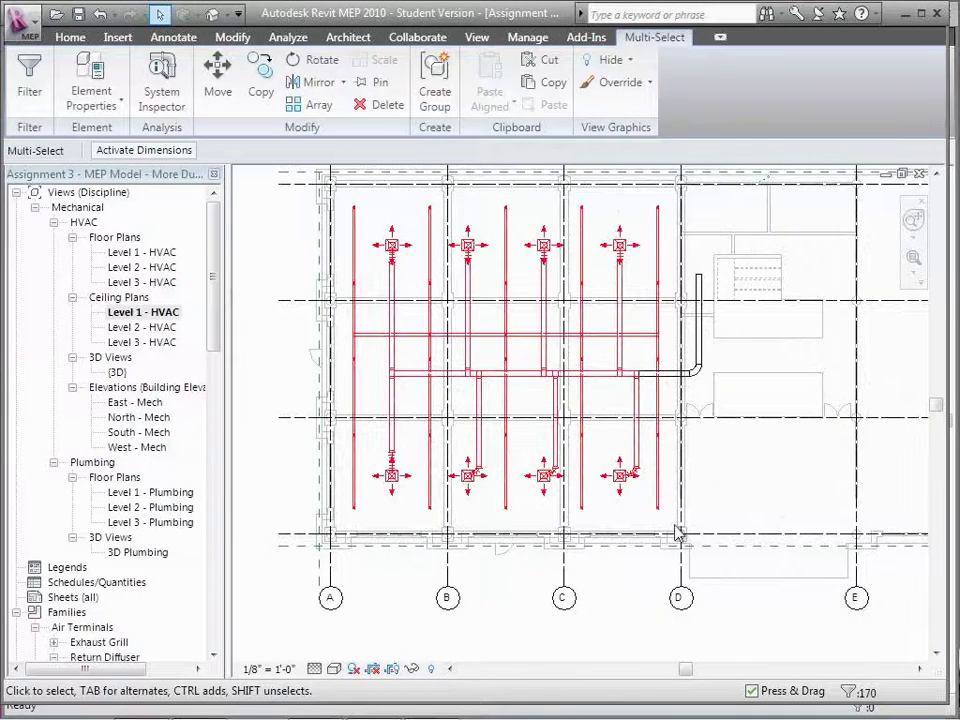
pyautogui.click(30, 80)
pyautogui.click(574, 271)
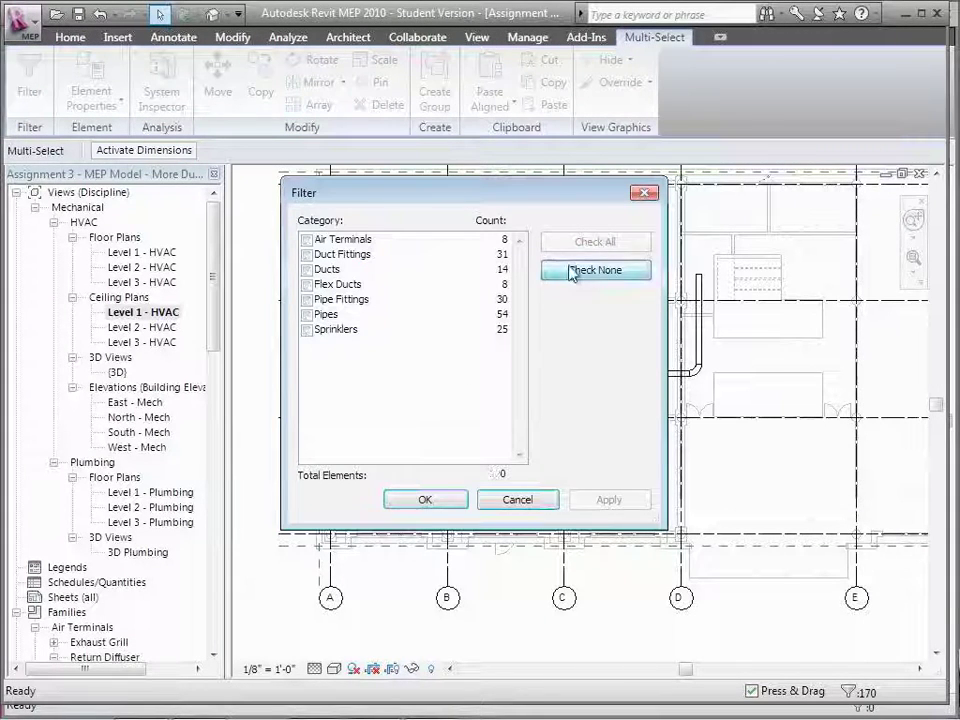
pyautogui.click(307, 315)
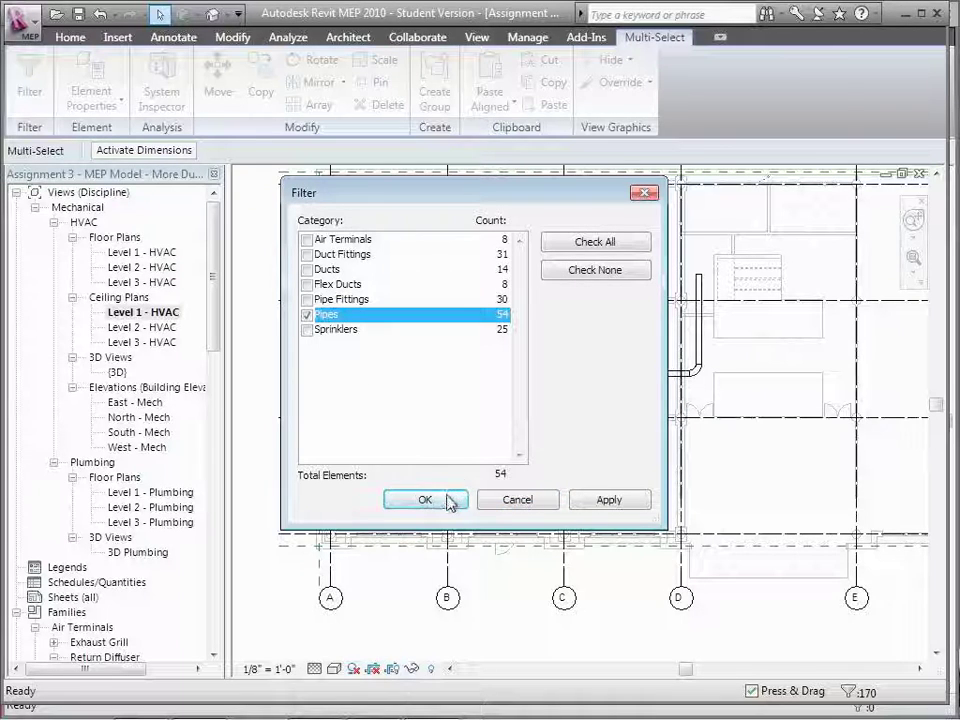
pyautogui.click(450, 499)
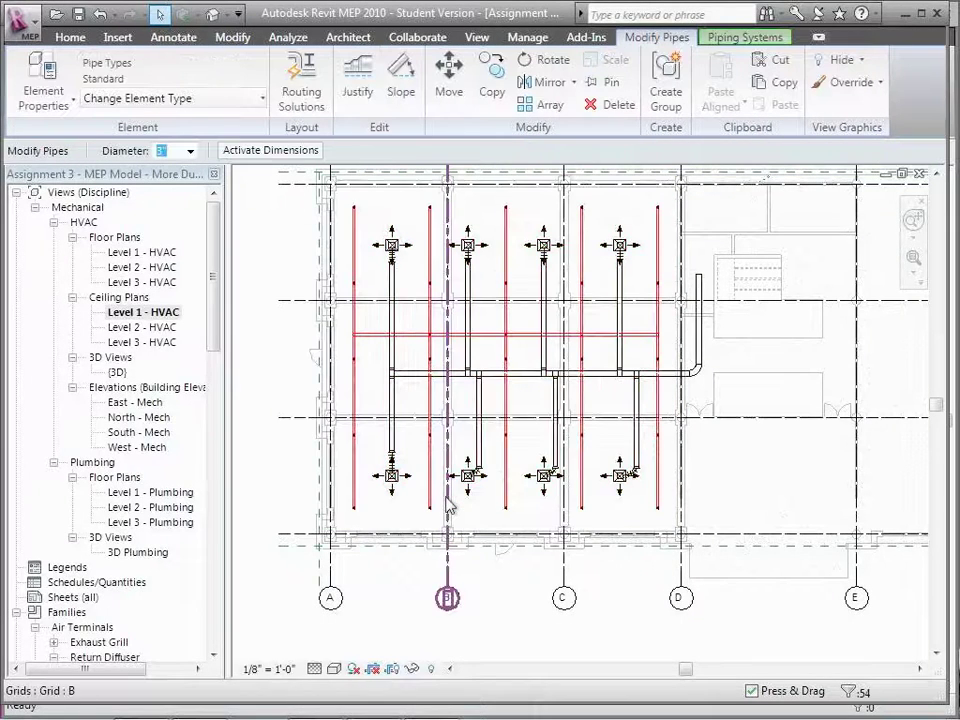
# Step: Review the instance properties of the selected pipes, including their offset and diameter, and cancel without changes
pyautogui.click(63, 105)
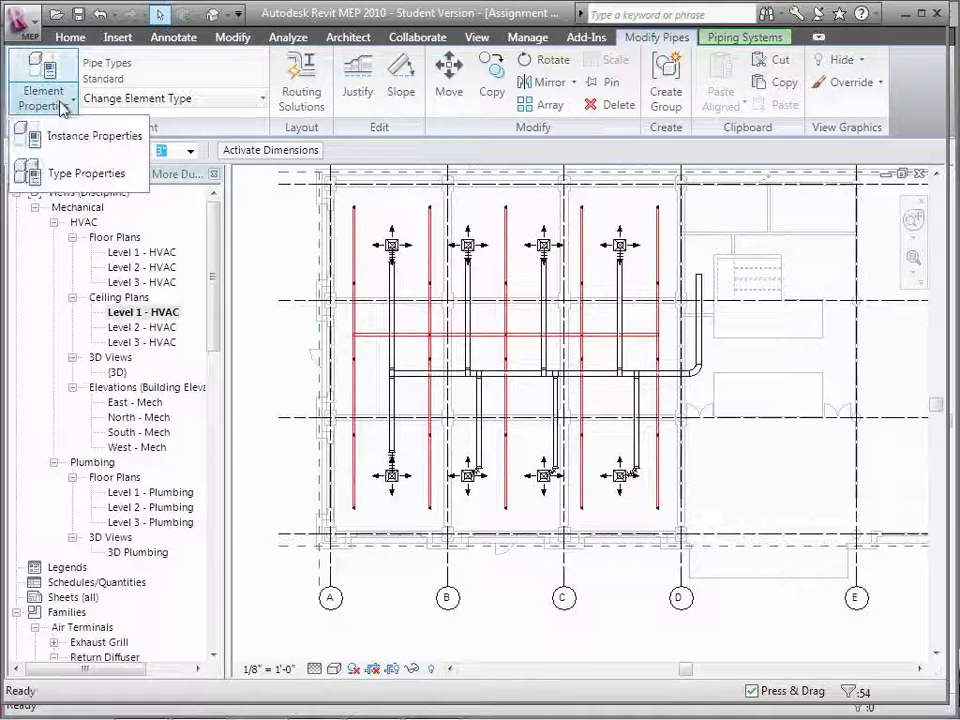
pyautogui.click(63, 135)
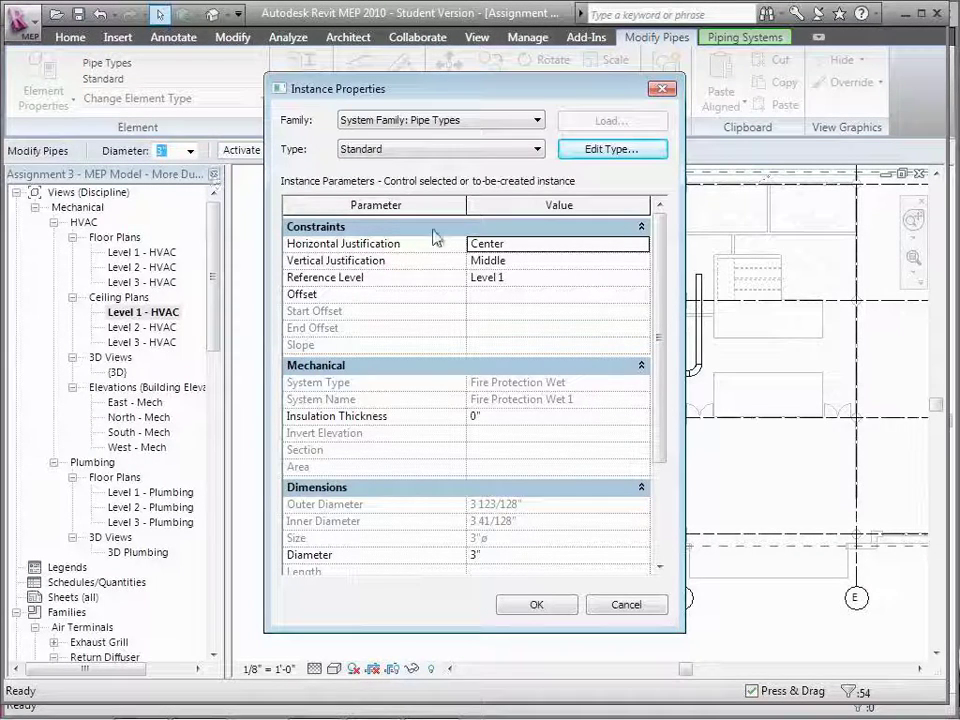
pyautogui.moveTo(658, 360)
pyautogui.mouseDown()
pyautogui.moveTo(658, 435)
pyautogui.moveTo(658, 338)
pyautogui.mouseUp()
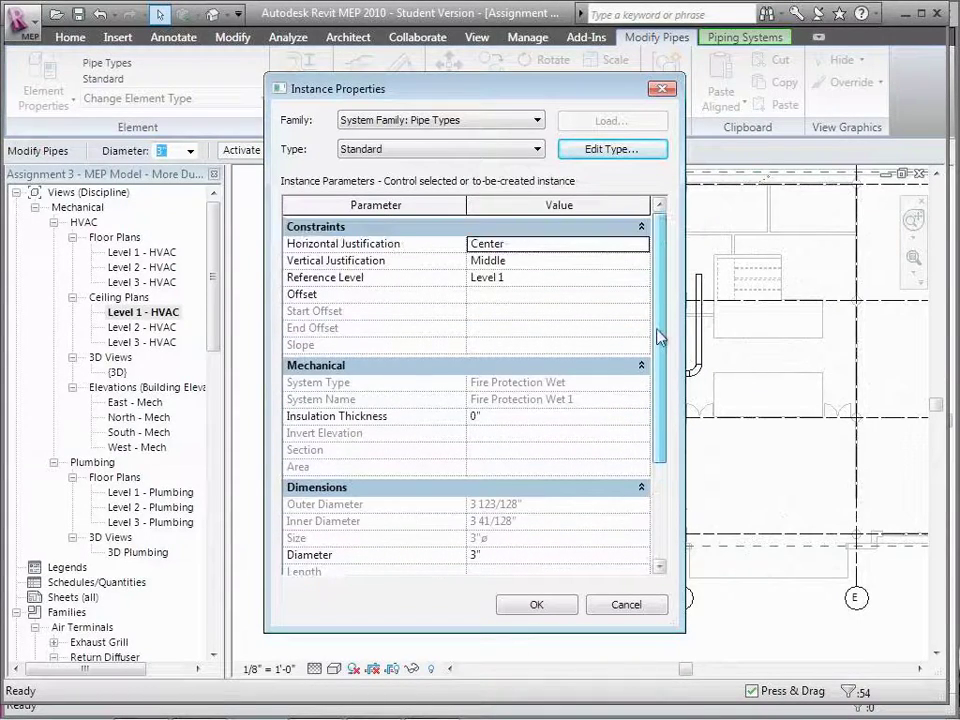
pyautogui.click(628, 608)
pyautogui.click(313, 418)
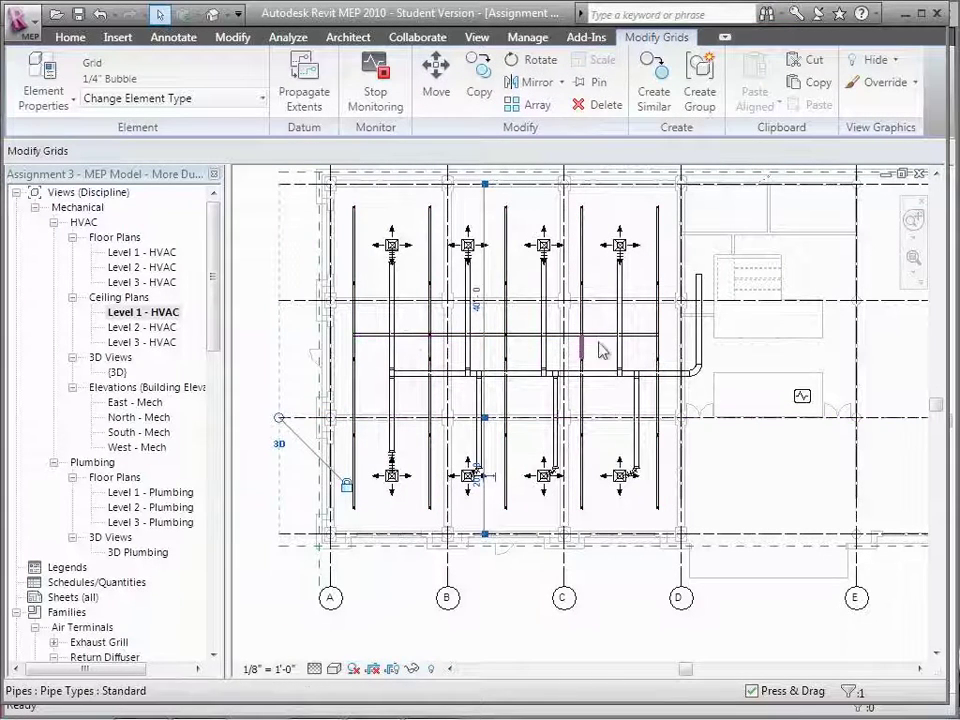
# Step: Try to select all four segments of the sprinkler main running across the branch pipes, and clear the selection
pyautogui.click(419, 338)
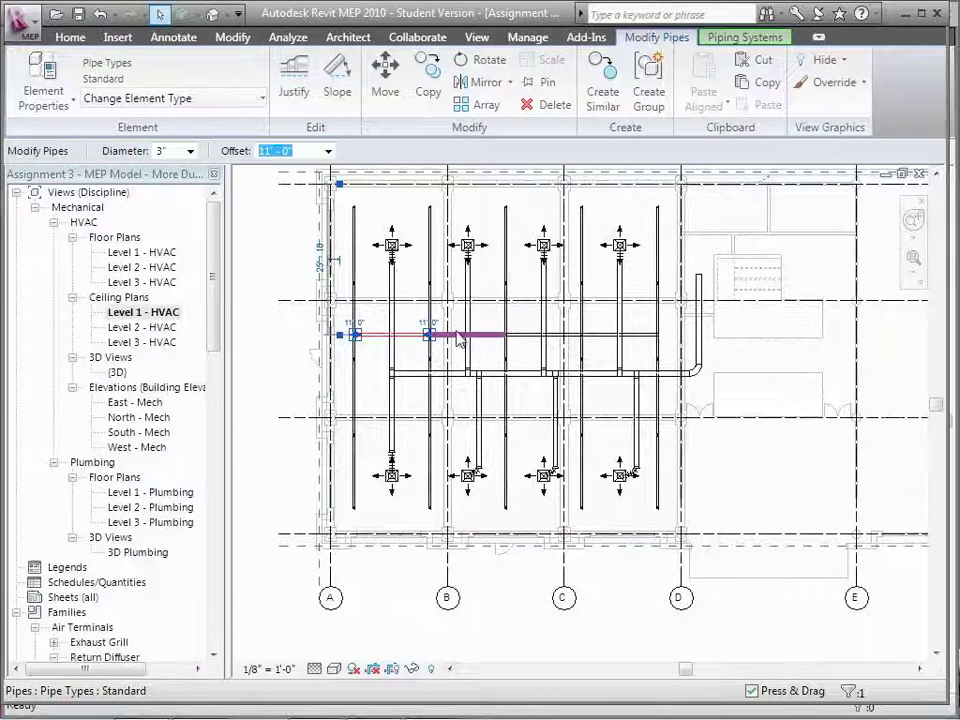
pyautogui.keyDown('ctrl'); pyautogui.click(462, 337); pyautogui.keyUp('ctrl')
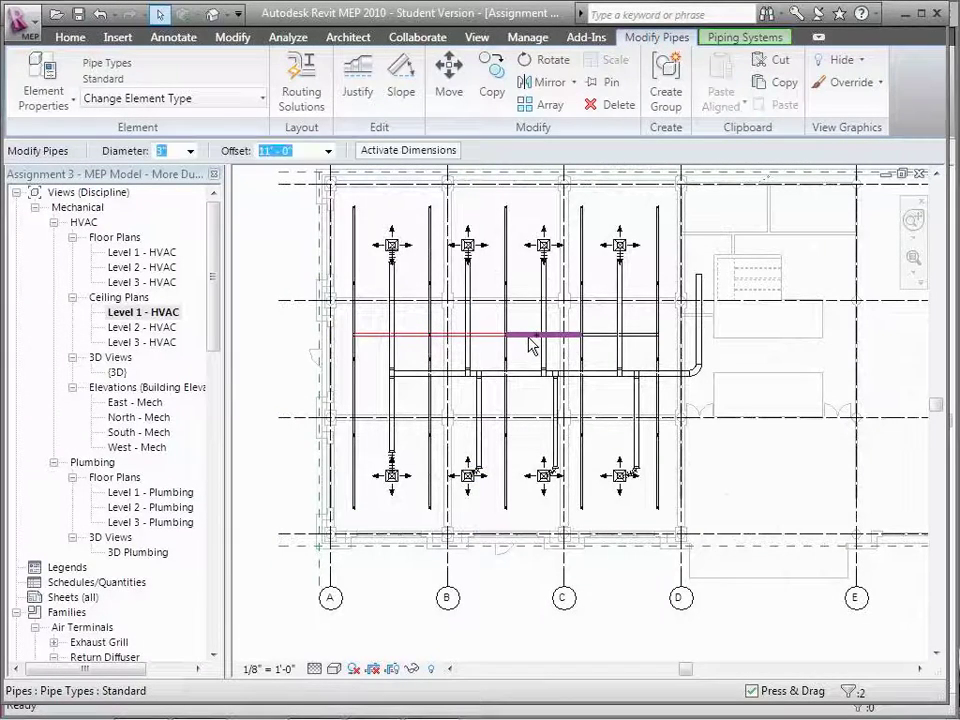
pyautogui.keyDown('ctrl'); pyautogui.click(530, 340); pyautogui.keyUp('ctrl')
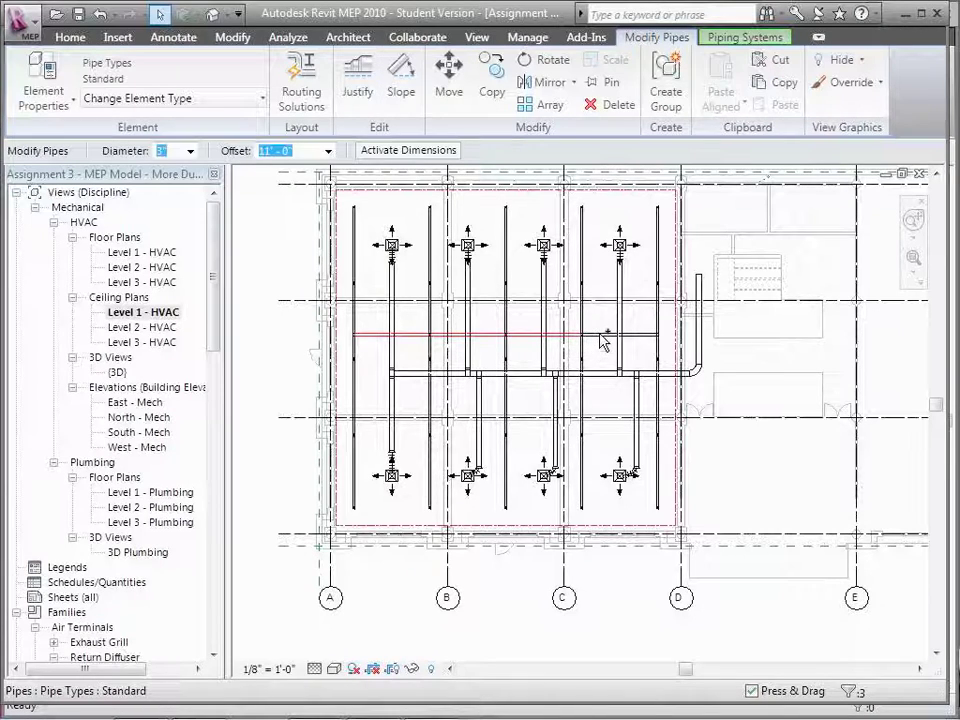
pyautogui.press('Tab')
pyautogui.press('Tab')
pyautogui.press('Tab')
pyautogui.press('Tab')
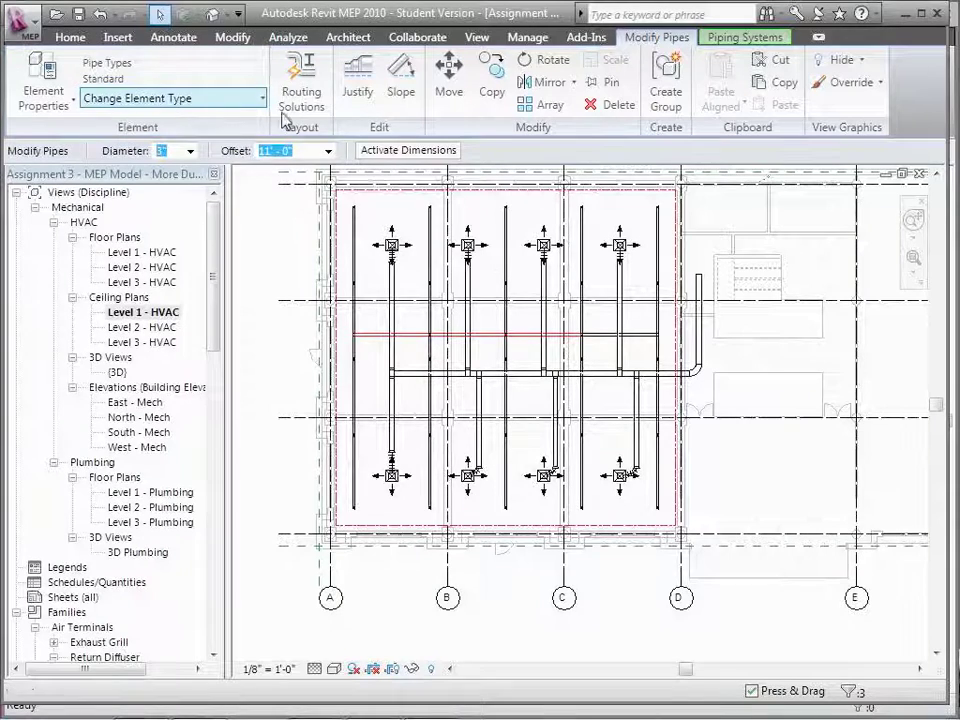
pyautogui.press('Escape')
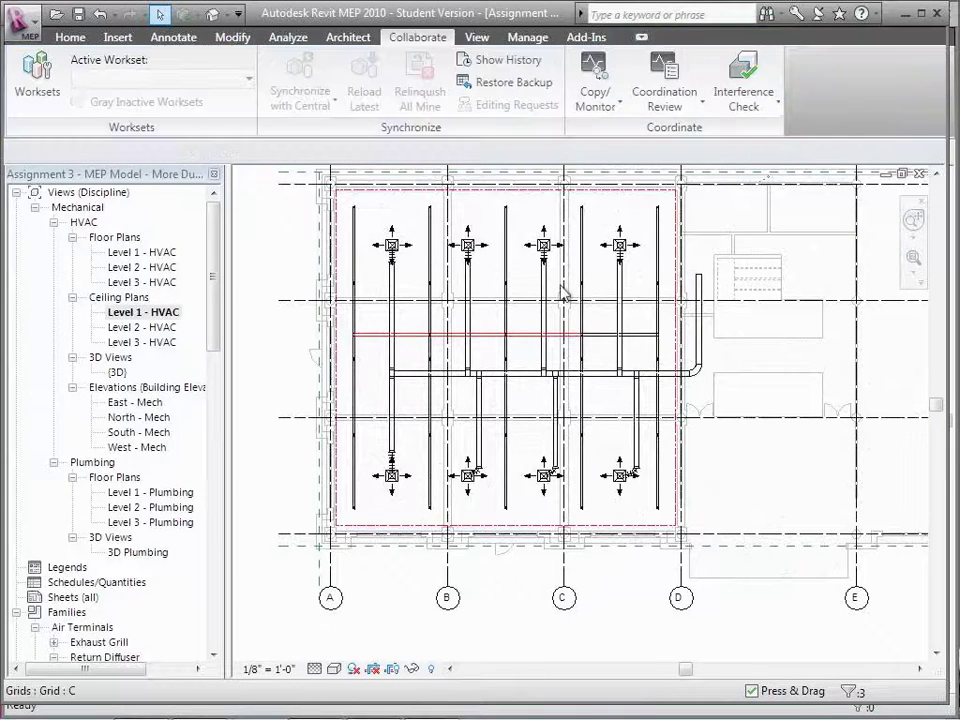
# Step: Reselect the sprinkler main's first three segments, try to add the last segment between the branches, and deselect everything
pyautogui.click(377, 340)
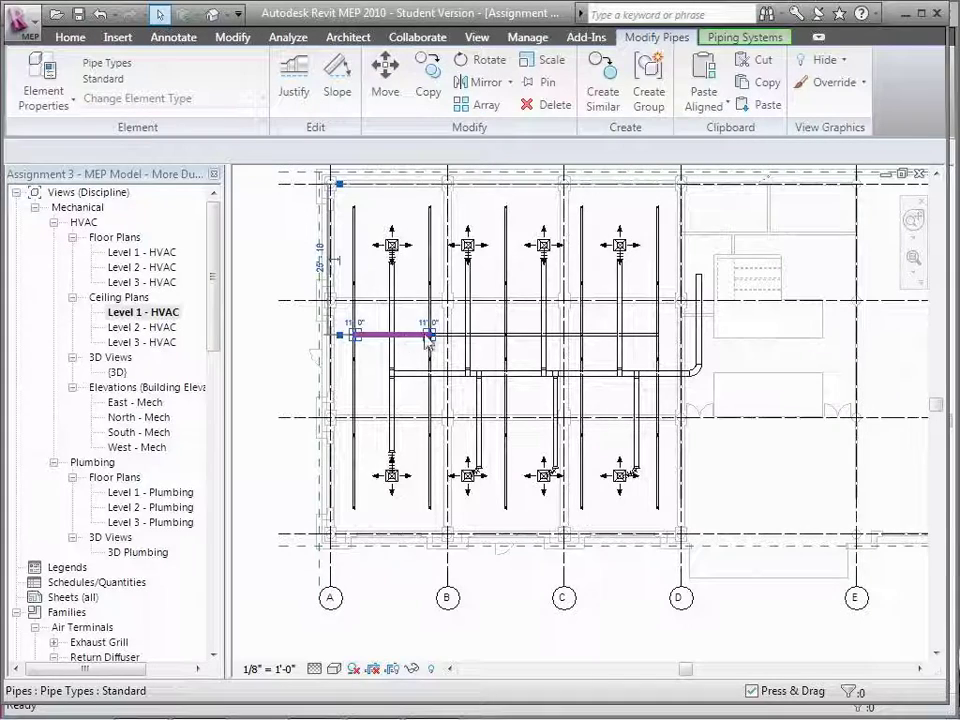
pyautogui.keyDown('ctrl'); pyautogui.click(505, 337); pyautogui.keyUp('ctrl')
pyautogui.keyDown('ctrl'); pyautogui.click(531, 340); pyautogui.keyUp('ctrl')
pyautogui.keyDown('ctrl'); pyautogui.click(592, 340); pyautogui.keyUp('ctrl')
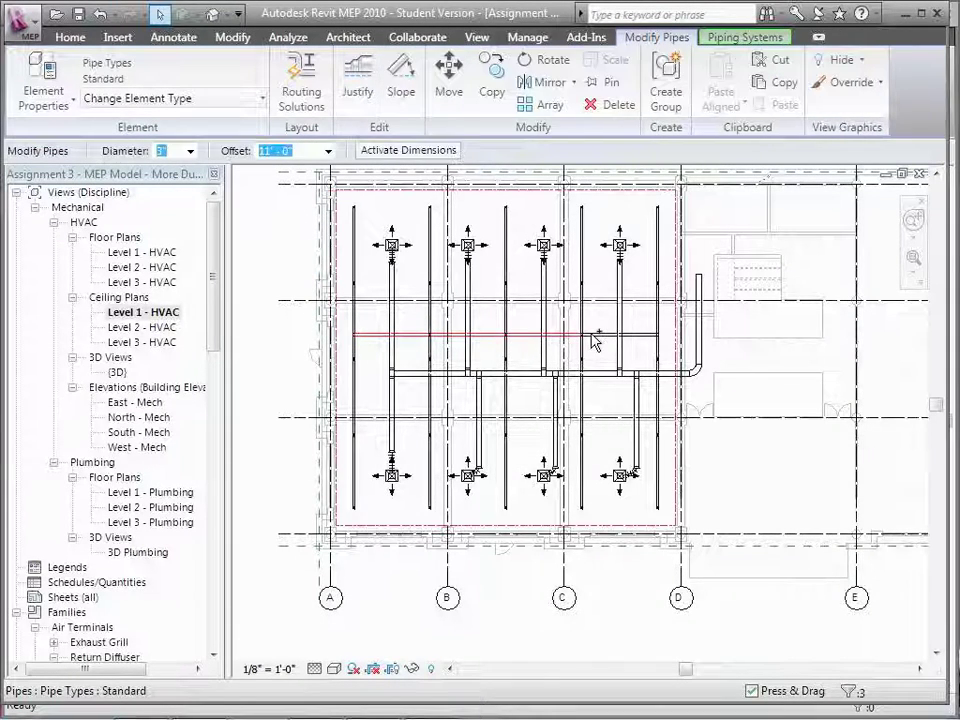
pyautogui.press('Tab')
pyautogui.press('Tab')
pyautogui.press('Tab')
pyautogui.press('Tab')
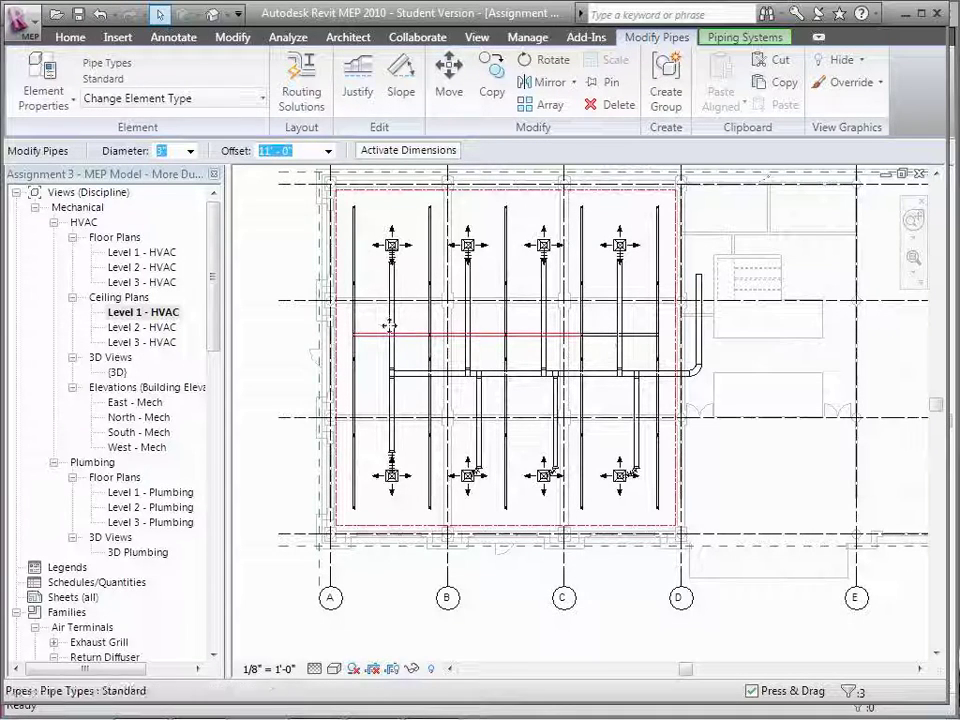
pyautogui.click(280, 324)
# Step: Select the first two segments of the sprinkler main near grids A and B and set their offset to 11' 6"
pyautogui.click(405, 343)
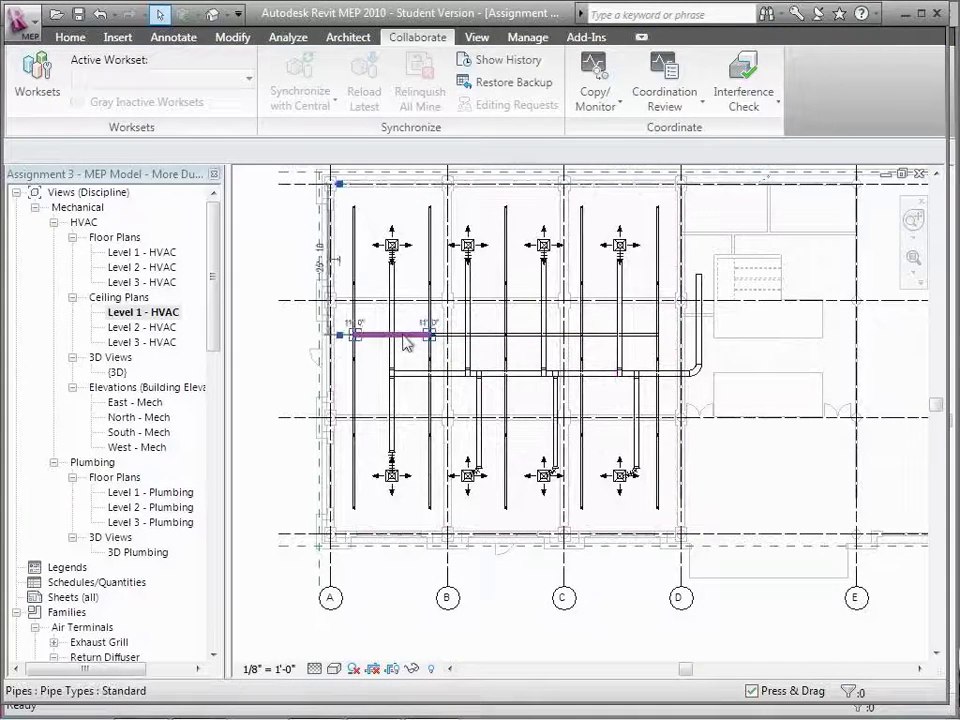
pyautogui.keyDown('ctrl'); pyautogui.click(490, 336); pyautogui.keyUp('ctrl')
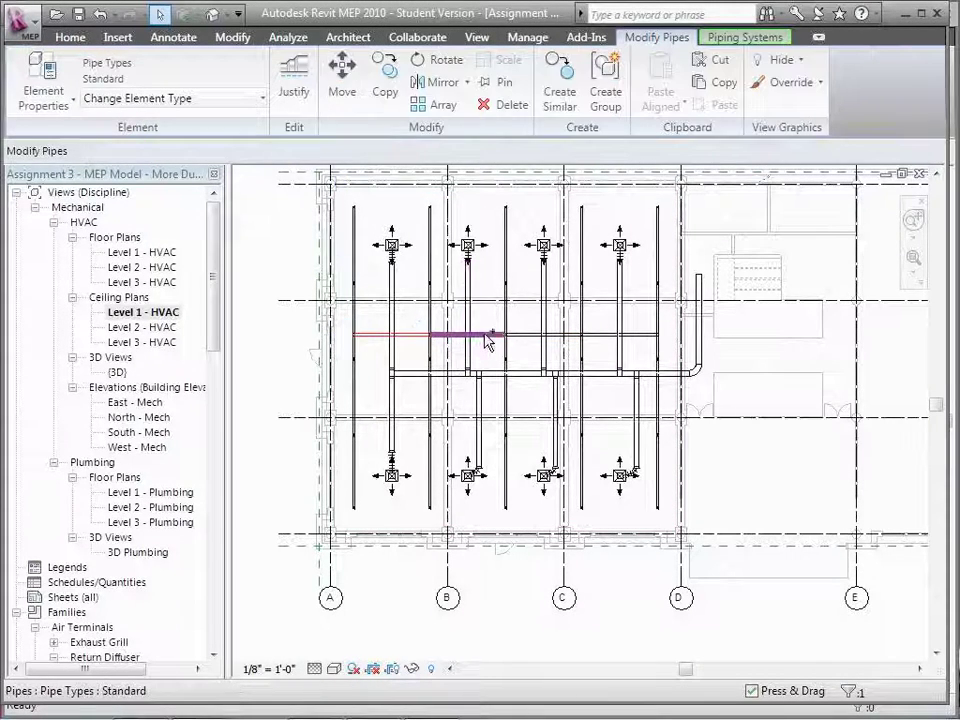
pyautogui.click(70, 104)
pyautogui.click(281, 247)
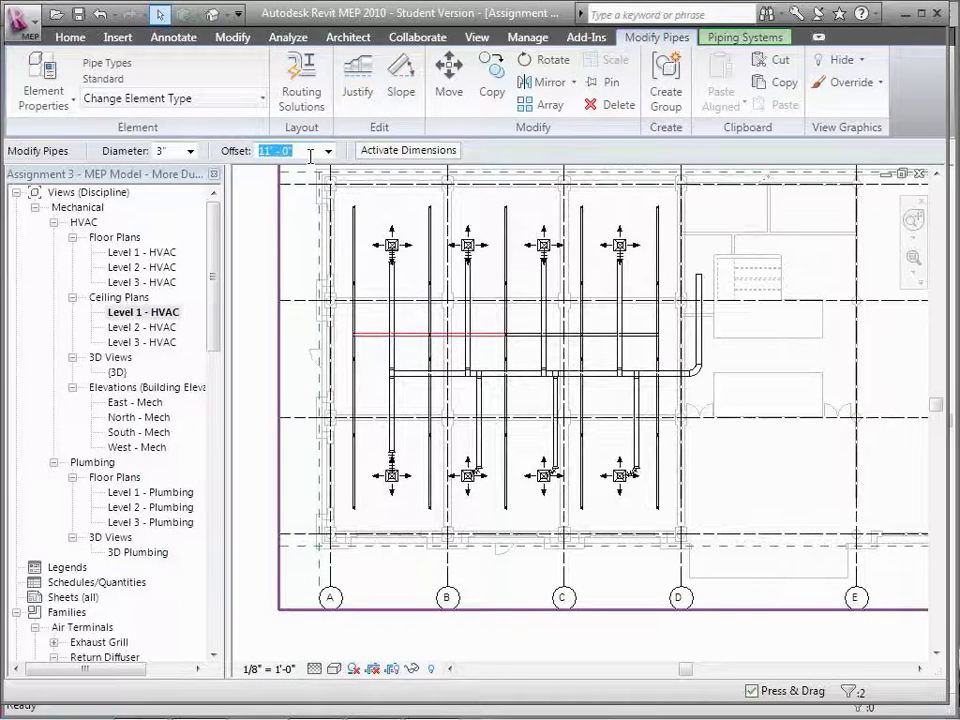
pyautogui.click(310, 153)
pyautogui.doubleClick(310, 150)
pyautogui.write('11 6')
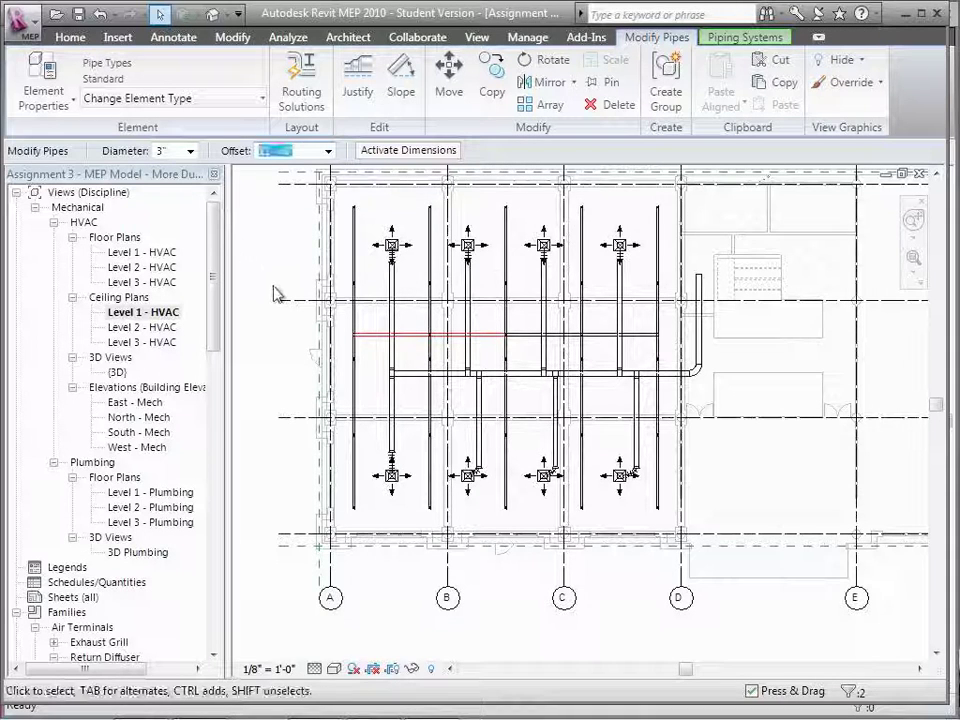
pyautogui.press('Escape')
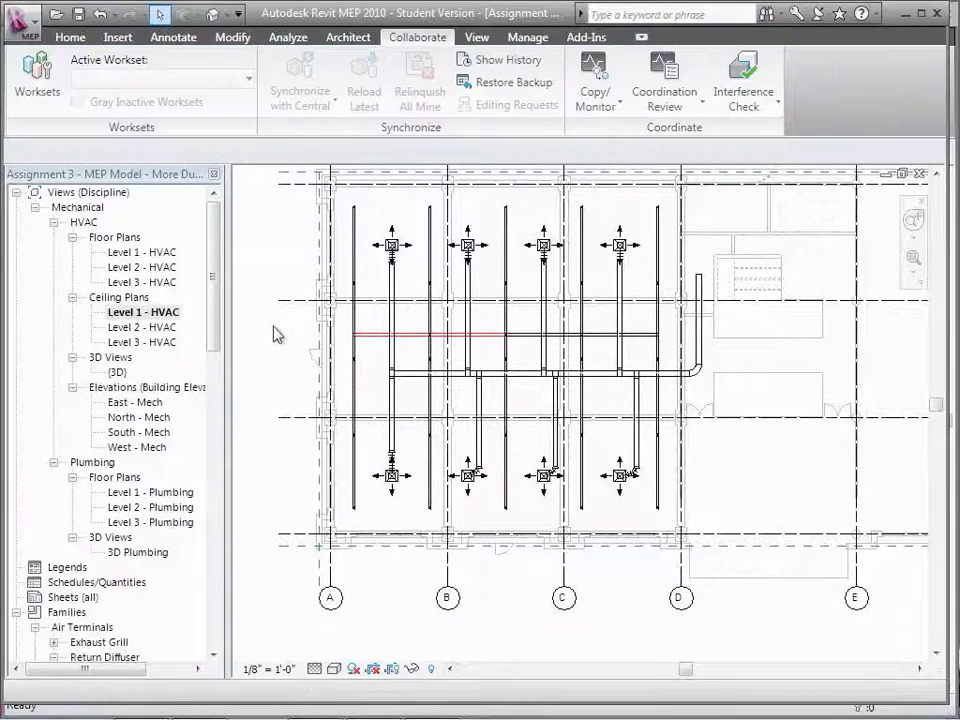
# Step: Open the default 3D view and examine a crossing of the sprinkler main and a branch duct up close
pyautogui.click(214, 15)
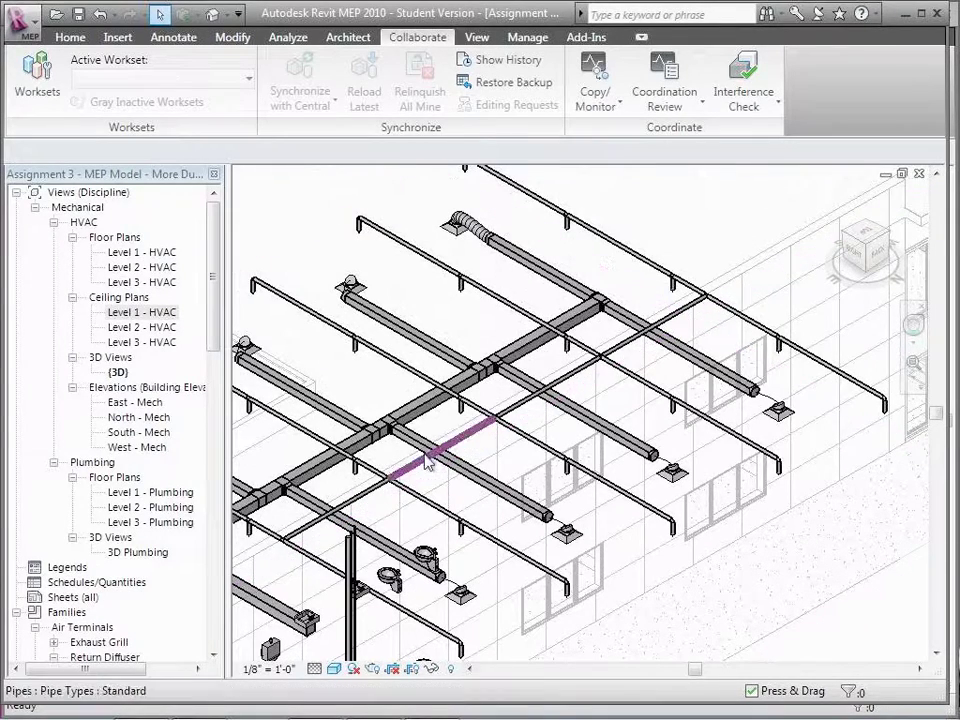
pyautogui.click(914, 365)
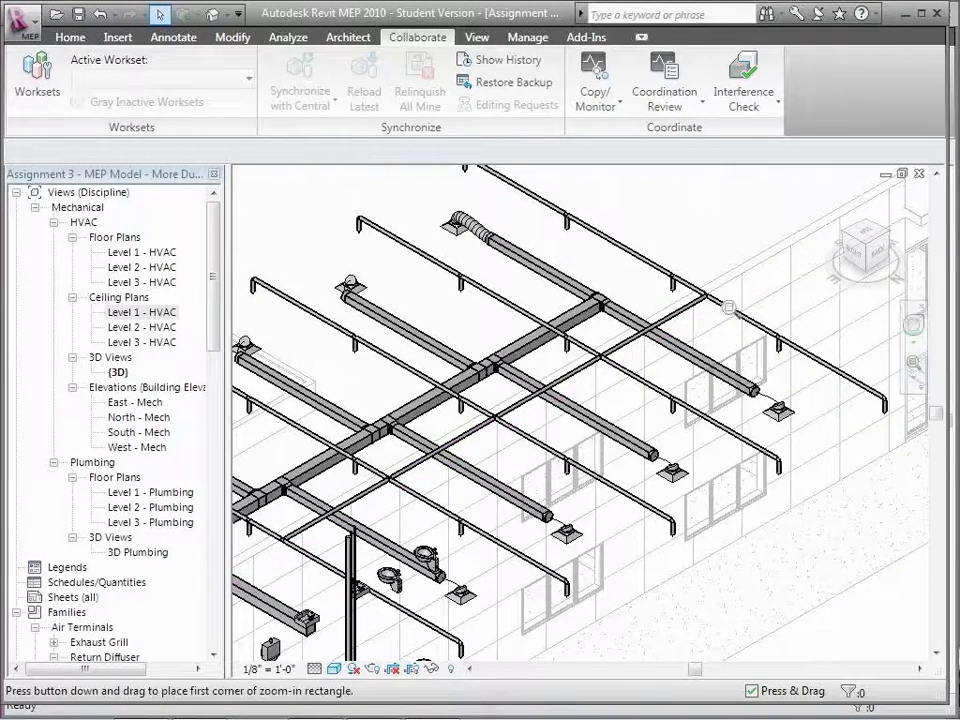
pyautogui.moveTo(593, 297); pyautogui.dragTo(737, 400)
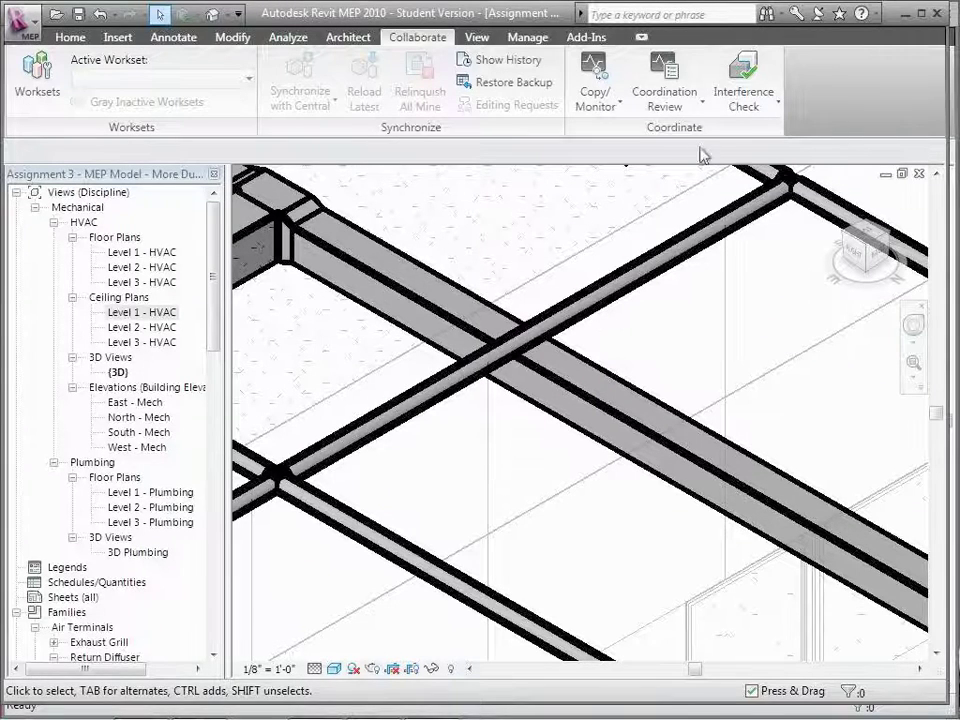
# Step: Show the last interference report, refresh its duct-pipe conflicts, and close it
pyautogui.click(740, 104)
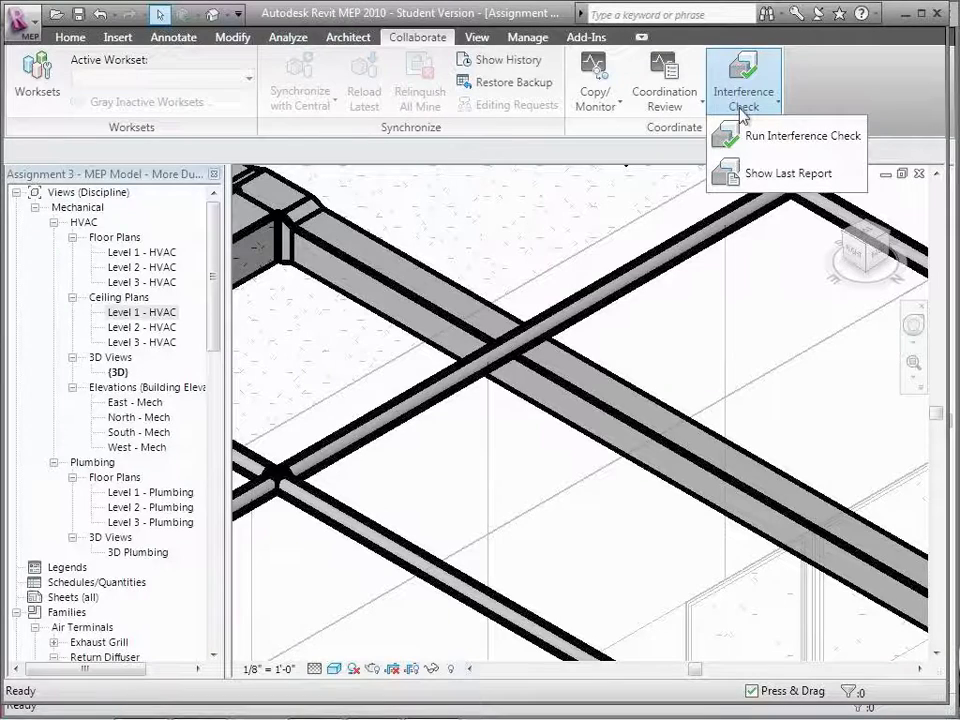
pyautogui.click(759, 178)
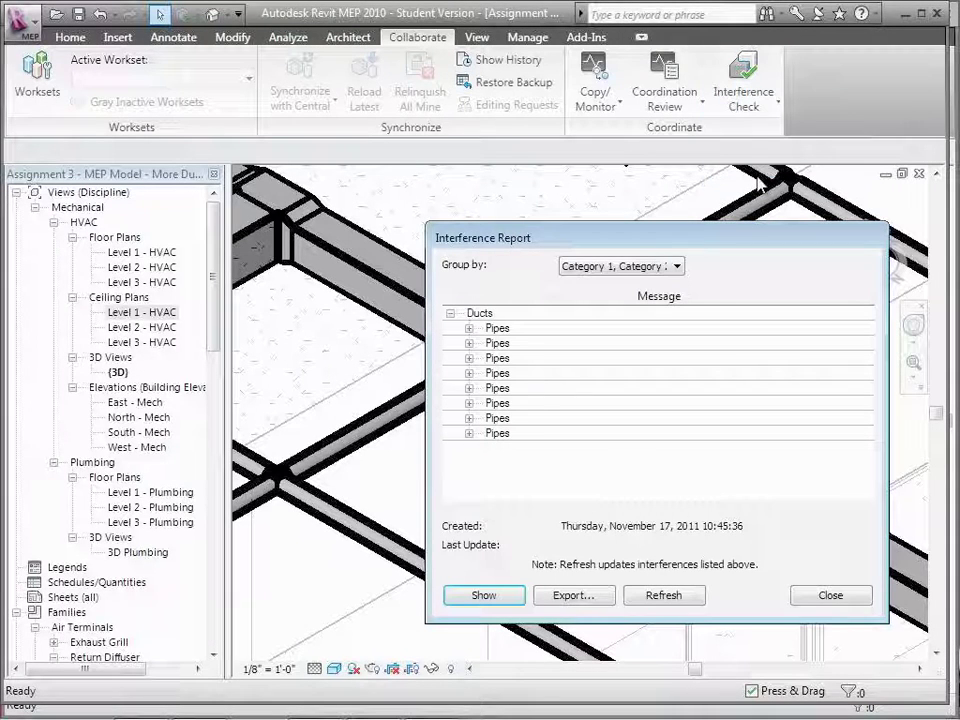
pyautogui.click(654, 600)
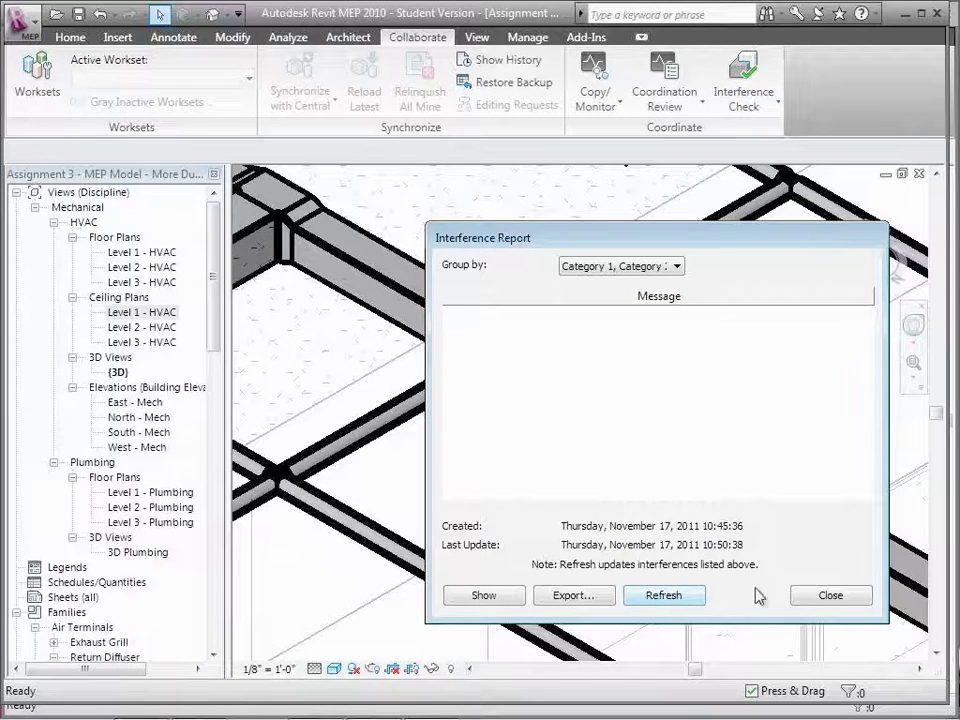
pyautogui.click(814, 598)
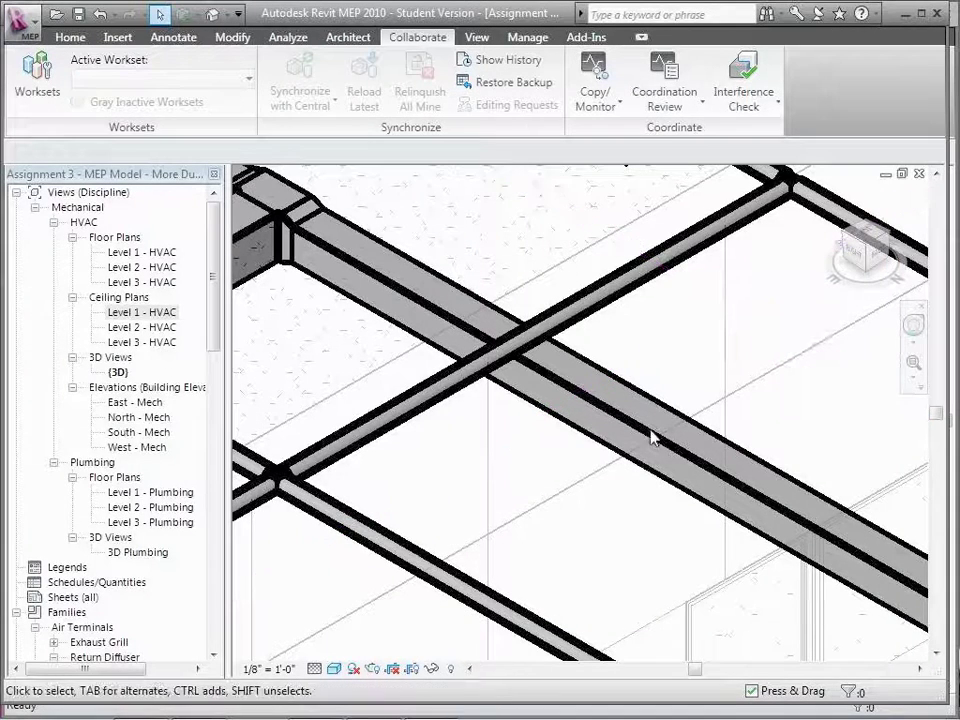
# Step: Undo the last sprinkler main offset change and review the pipe-duct crossings in the 3D view with nothing selected
pyautogui.click(101, 16)
pyautogui.click(104, 18)
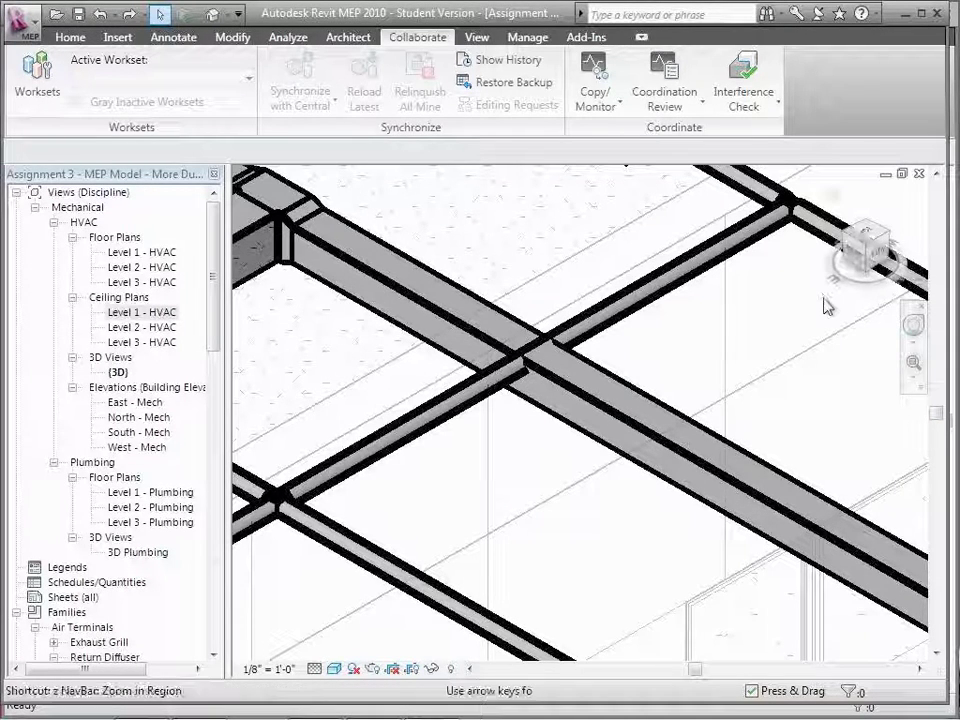
pyautogui.scroll(-3, 825, 305)
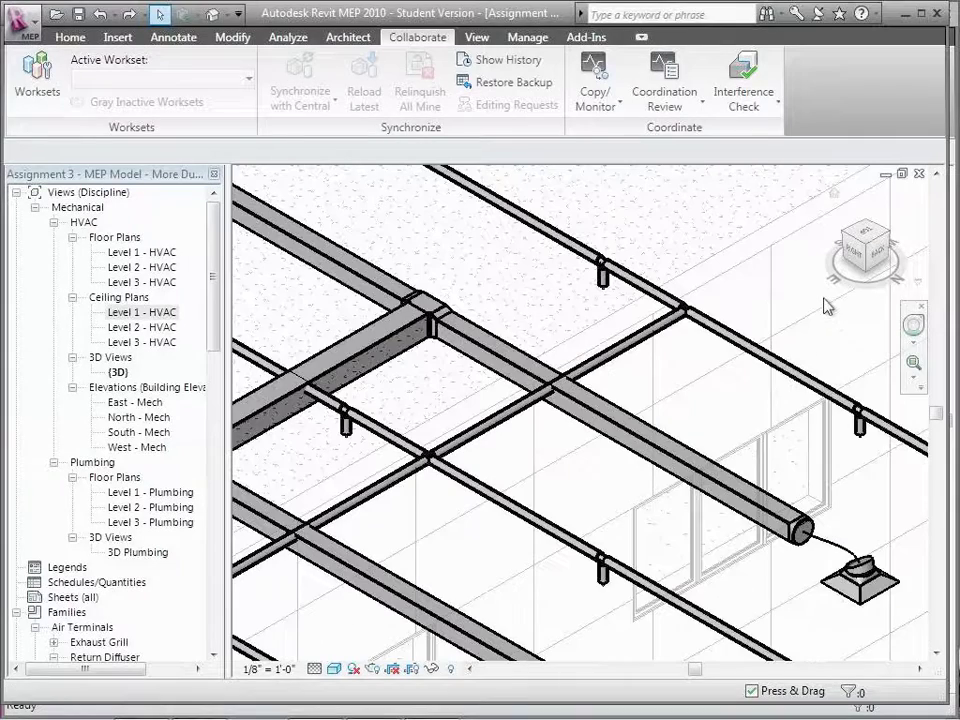
pyautogui.click(648, 333)
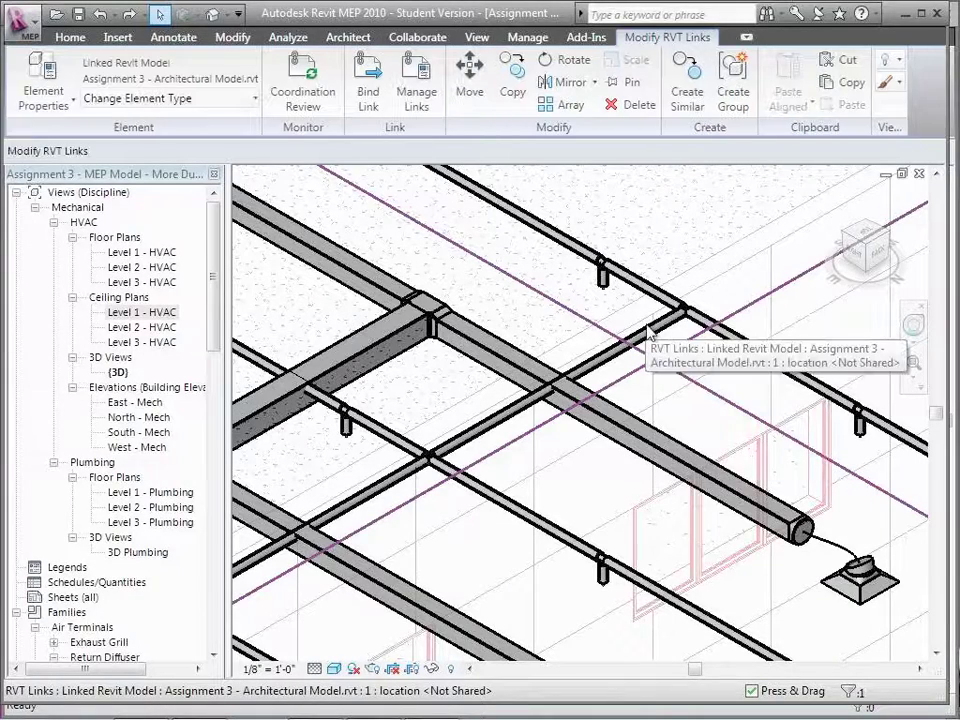
pyautogui.press('Escape')
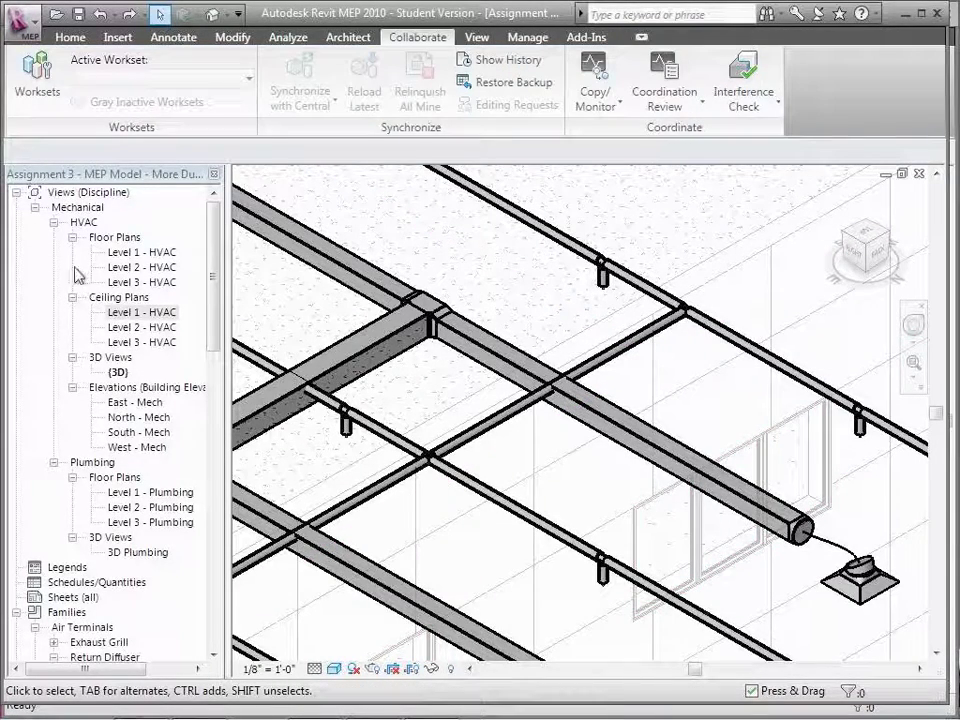
# Step: In the Level 1 - HVAC ceiling plan, set the first sprinkler main segment's offset to 11' 8" and check the crossings in 3D
pyautogui.click(145, 314)
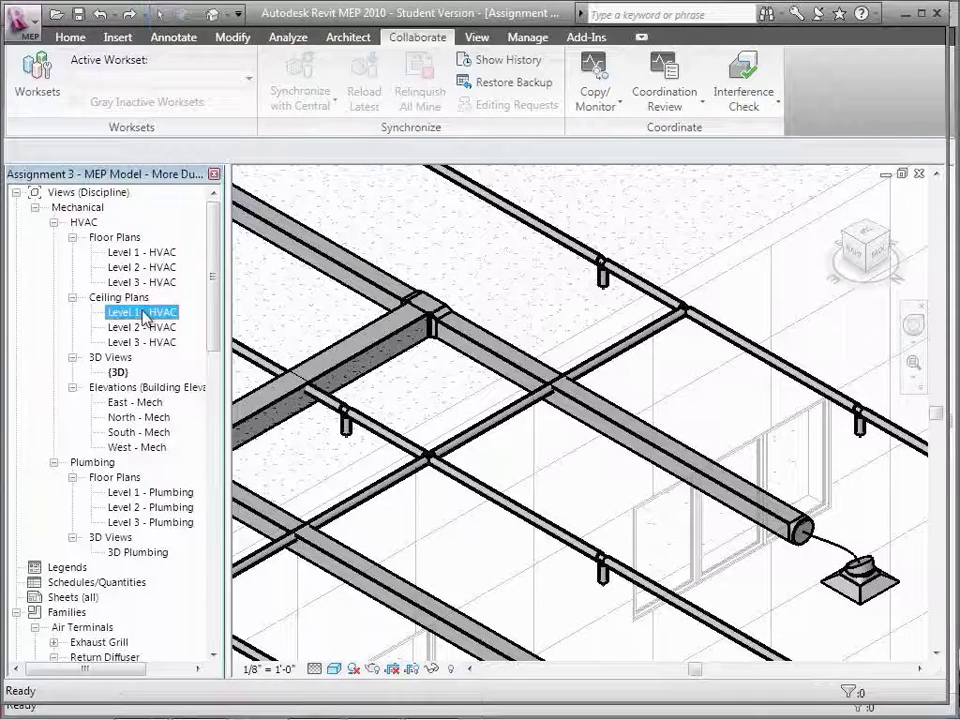
pyautogui.doubleClick(145, 314)
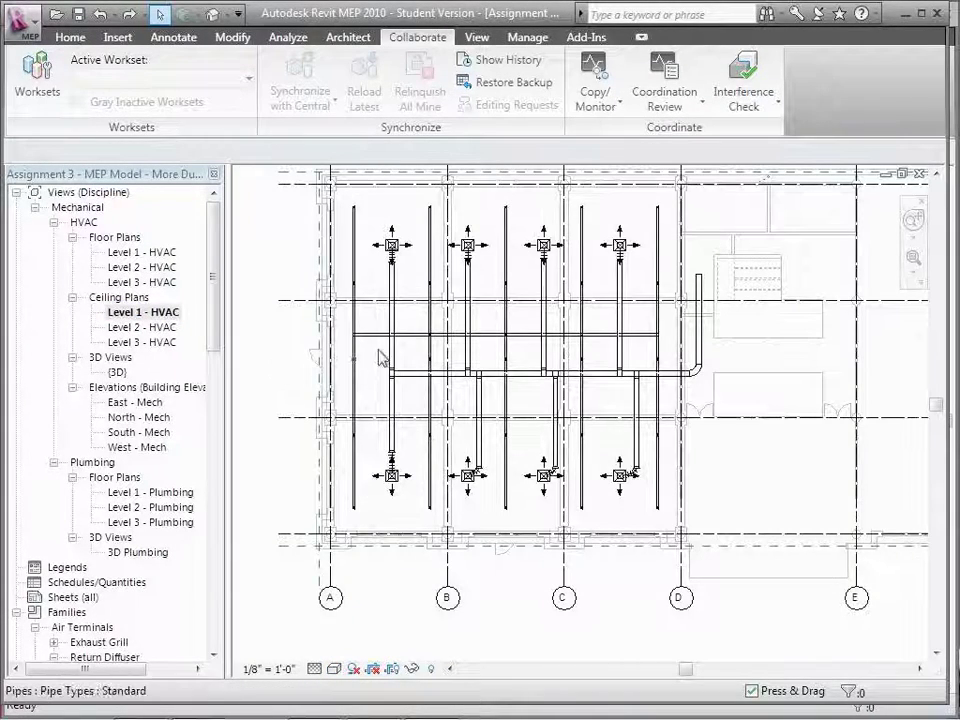
pyautogui.click(405, 334)
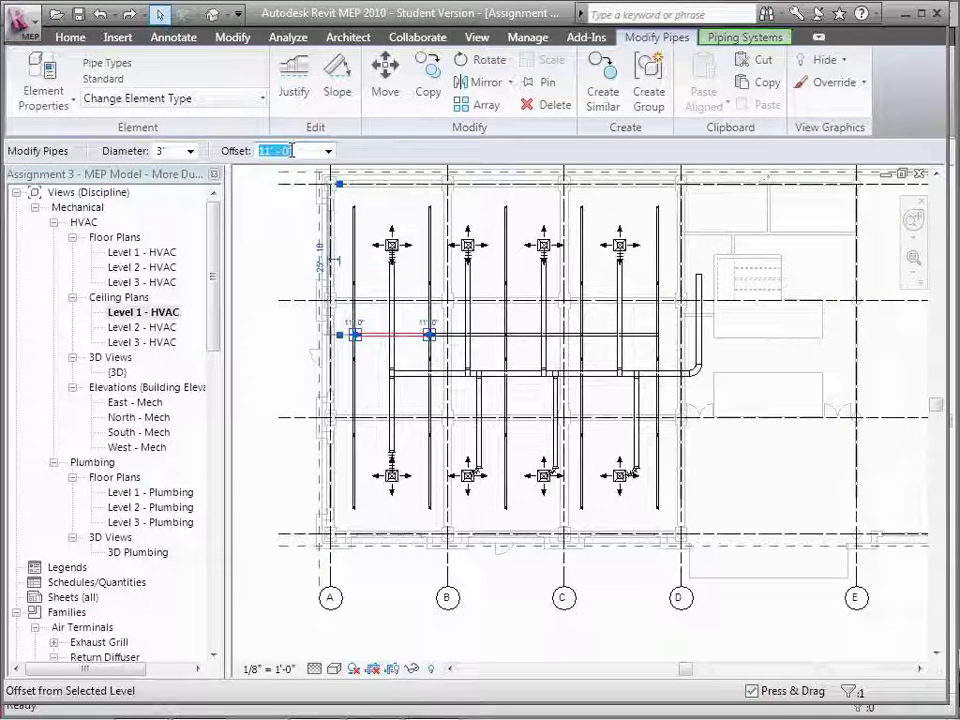
pyautogui.press('BackSpace')
pyautogui.write('11\' - 8"')
pyautogui.press('Return')
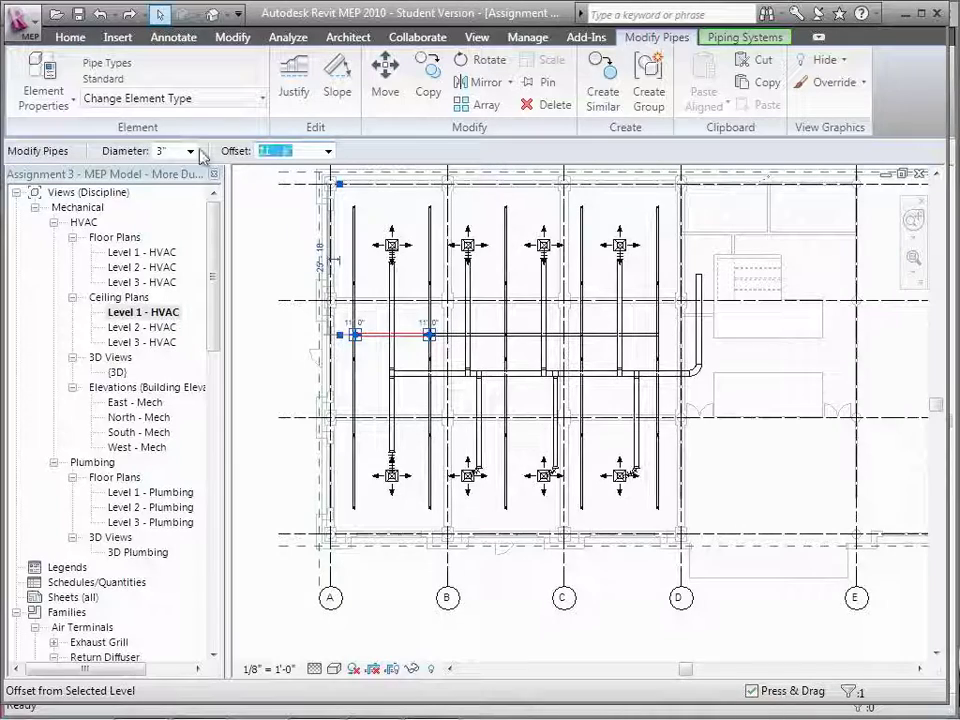
pyautogui.click(275, 277)
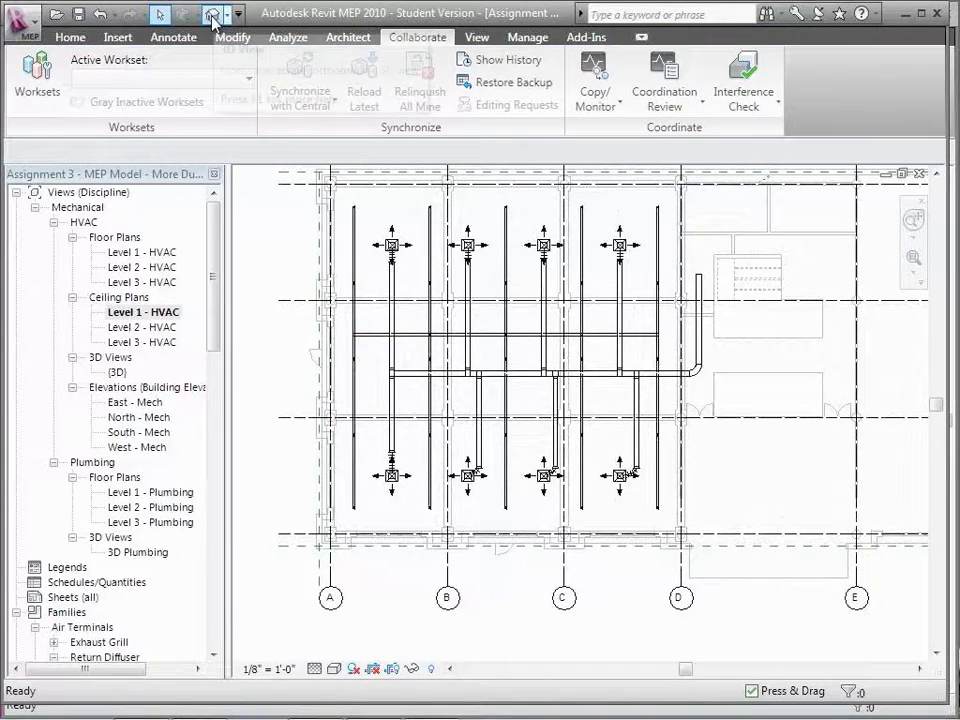
pyautogui.click(211, 15)
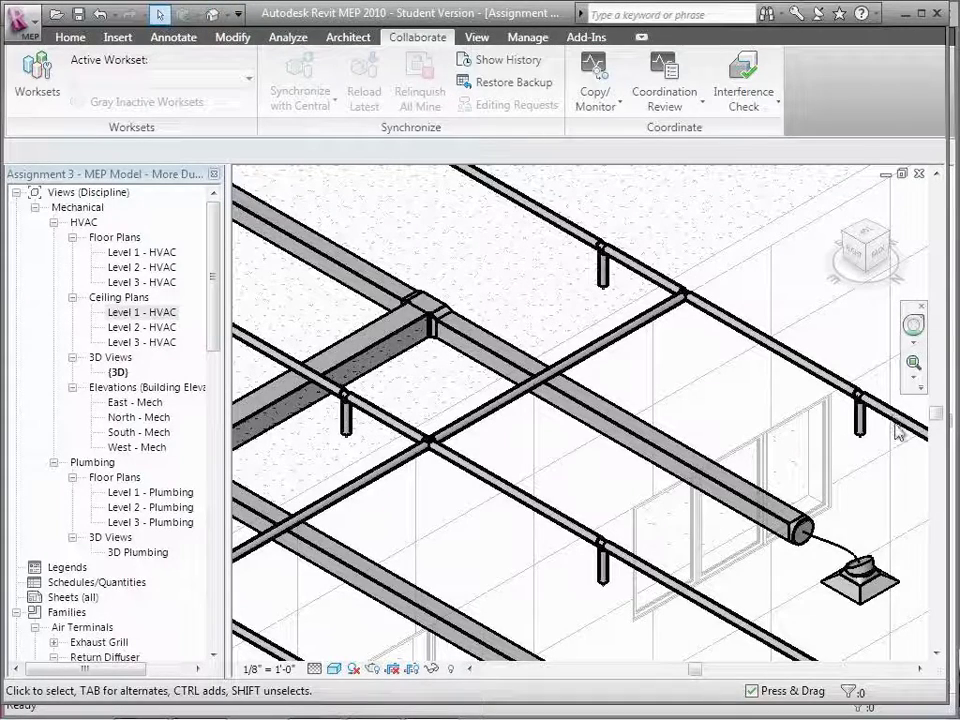
pyautogui.scroll(-2, 870, 512)
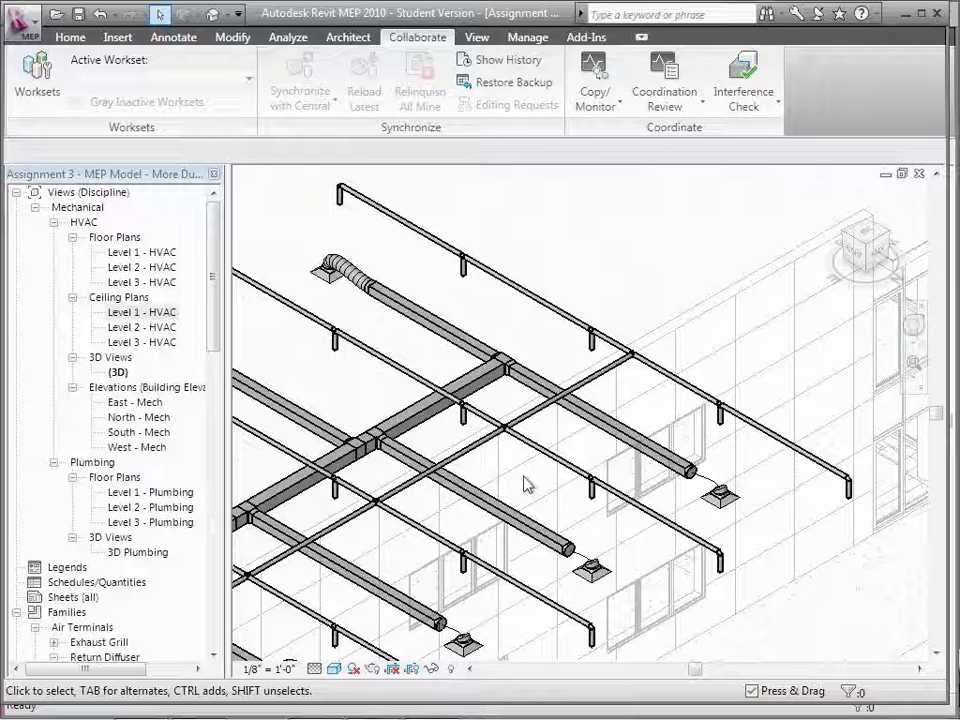
# Step: Switch to Revit Structure to view the structural model, and return to Revit MEP
pyautogui.moveTo(440, 708)
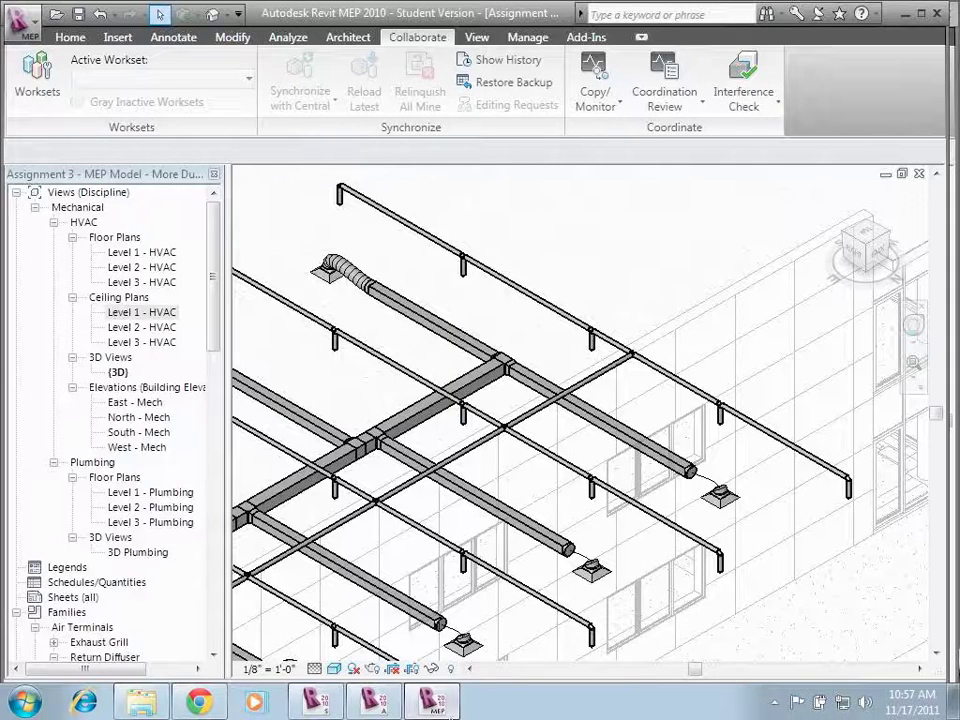
pyautogui.click(316, 700)
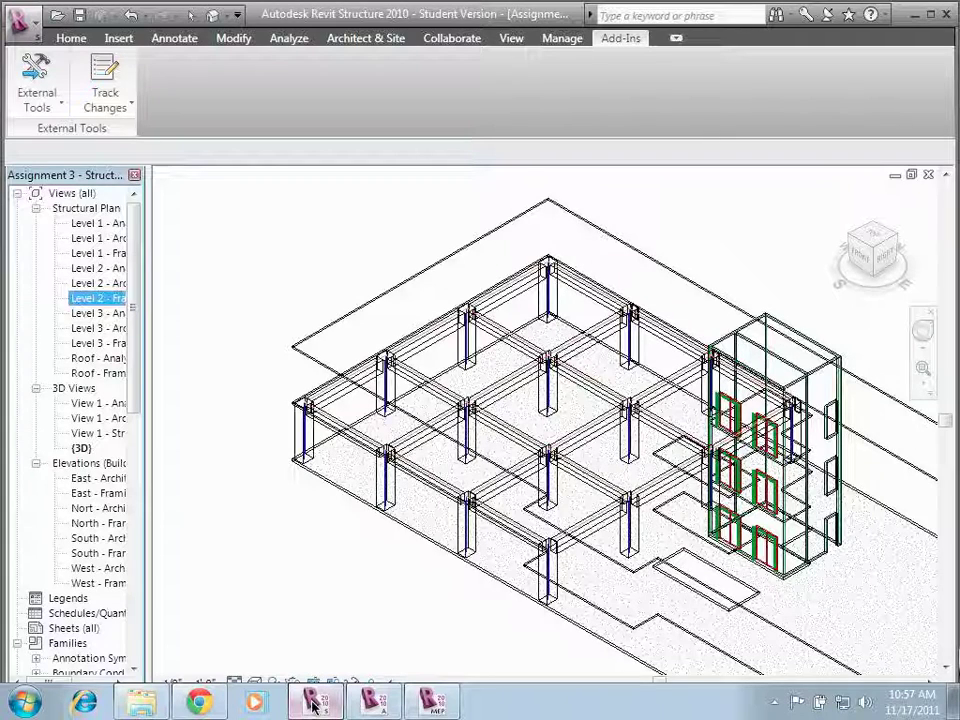
pyautogui.click(434, 703)
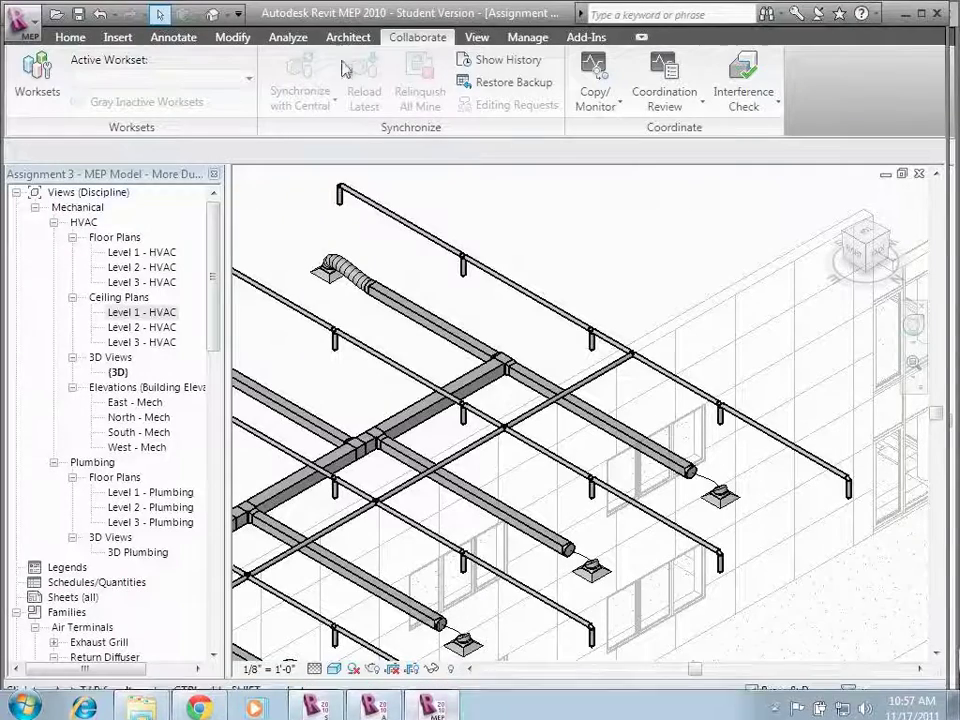
# Step: Remove the Assignment 3 - Structural Model link from the project's linked Revit files
pyautogui.click(540, 38)
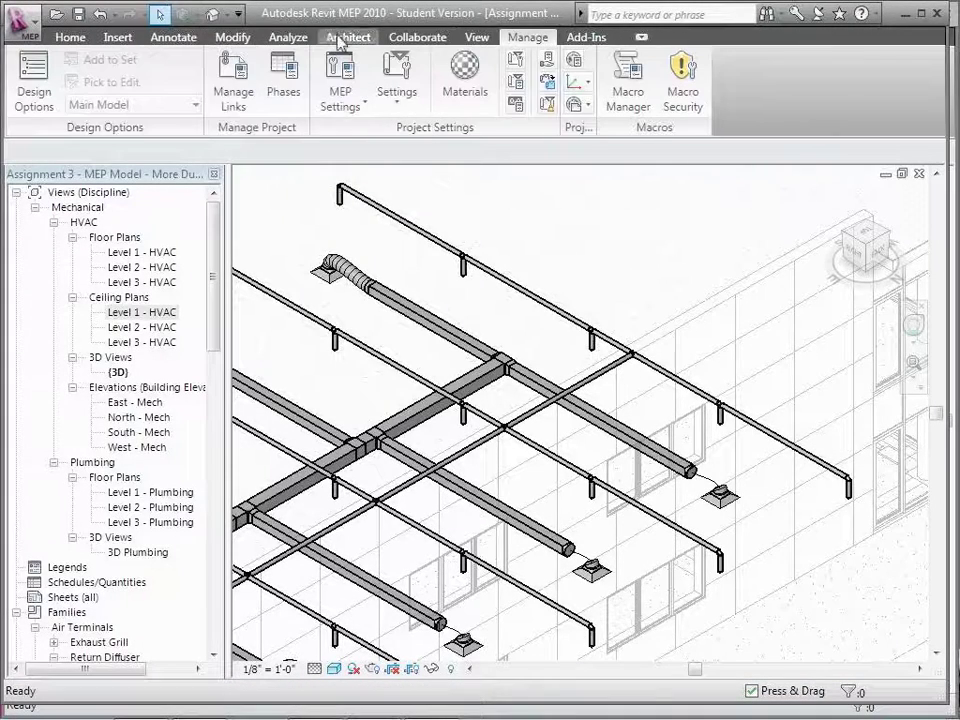
pyautogui.click(233, 82)
pyautogui.click(218, 116)
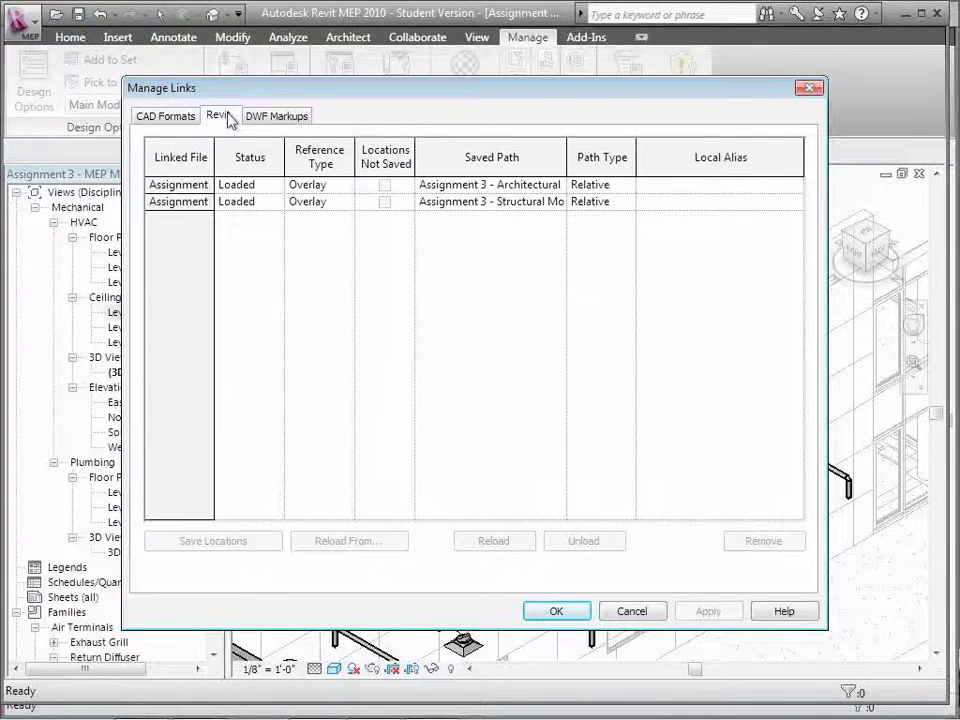
pyautogui.click(202, 199)
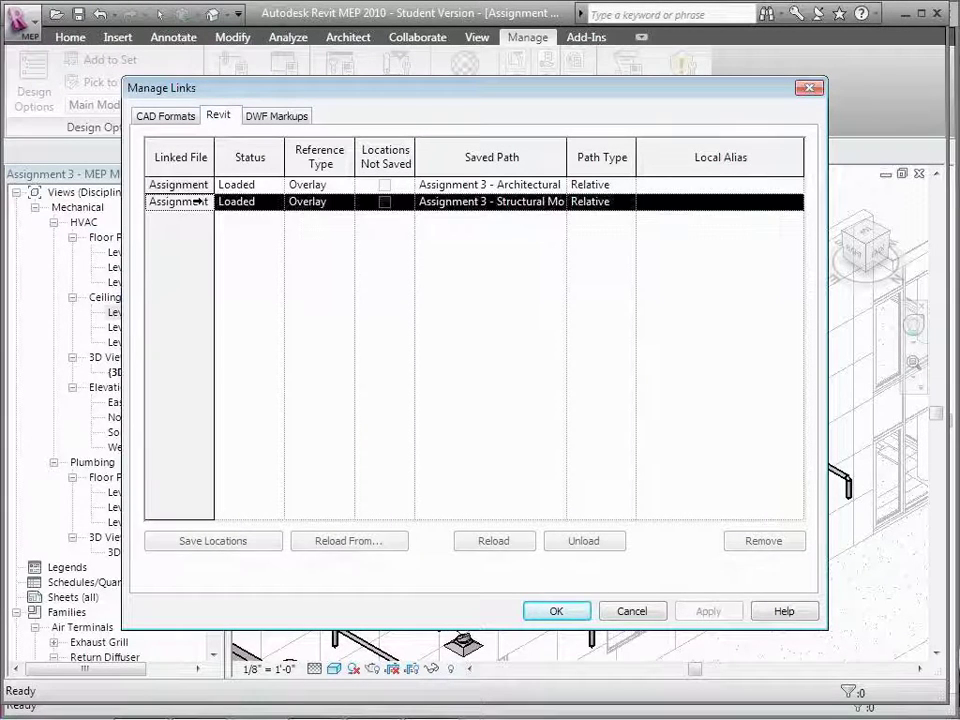
pyautogui.click(494, 546)
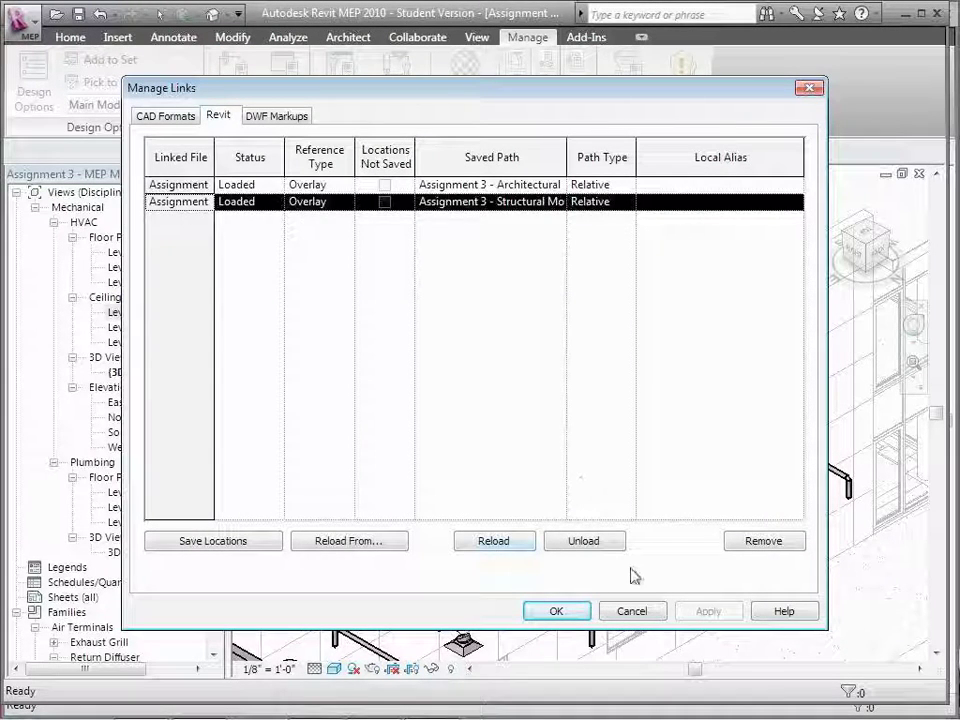
pyautogui.click(754, 545)
pyautogui.click(535, 386)
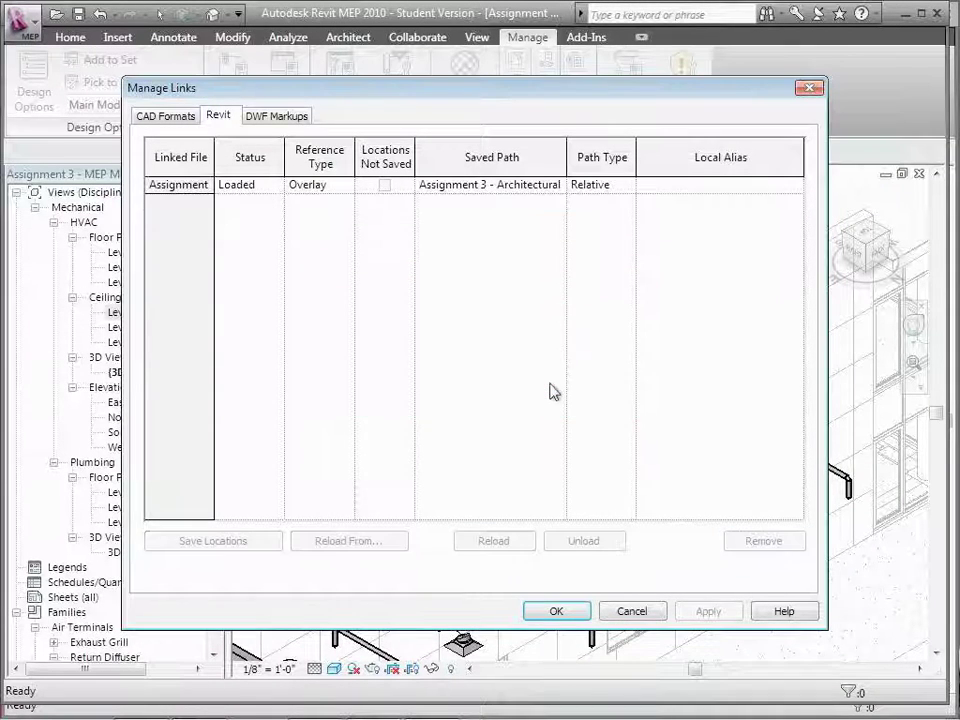
pyautogui.click(557, 611)
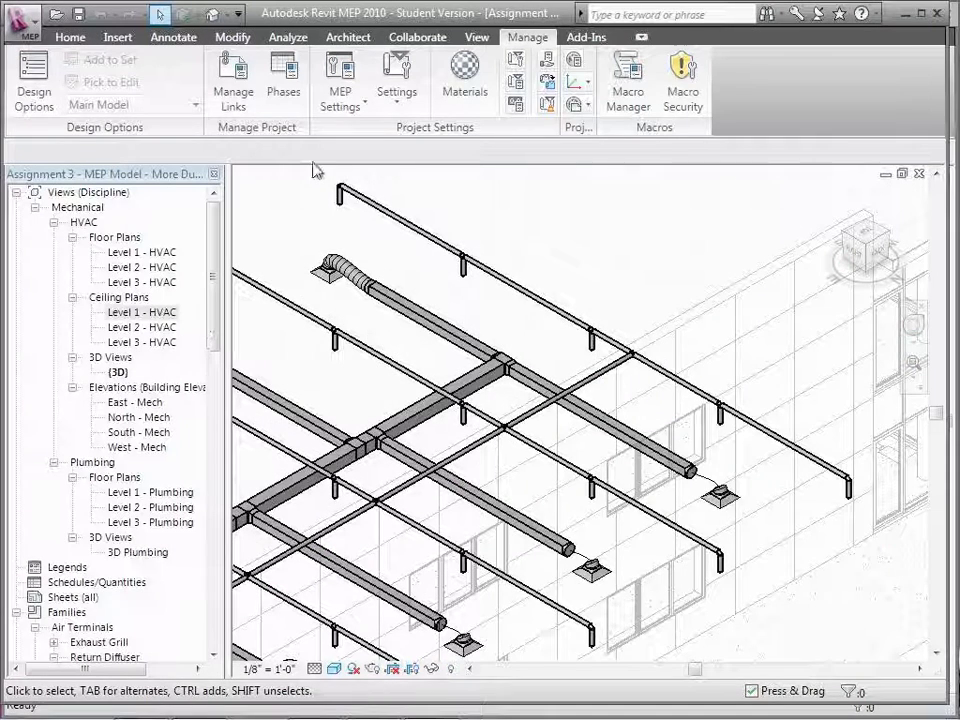
# Step: Start linking a Revit model and browse the S: drive's CEE 110 Slide Sets to Session 16's Example Files - Partially Complete folder
pyautogui.click(119, 38)
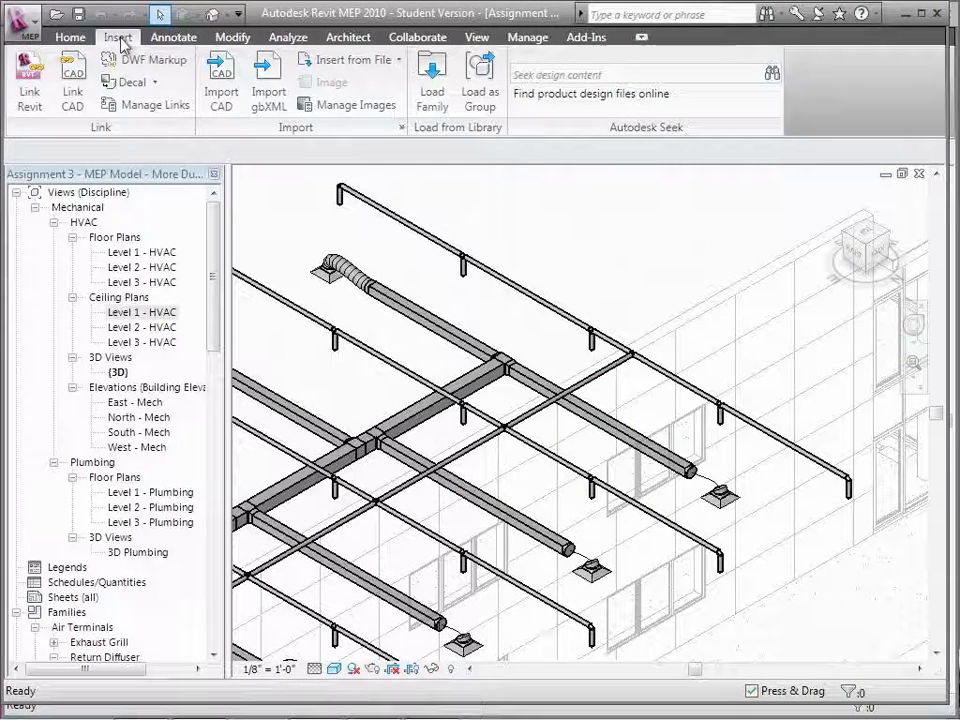
pyautogui.click(29, 88)
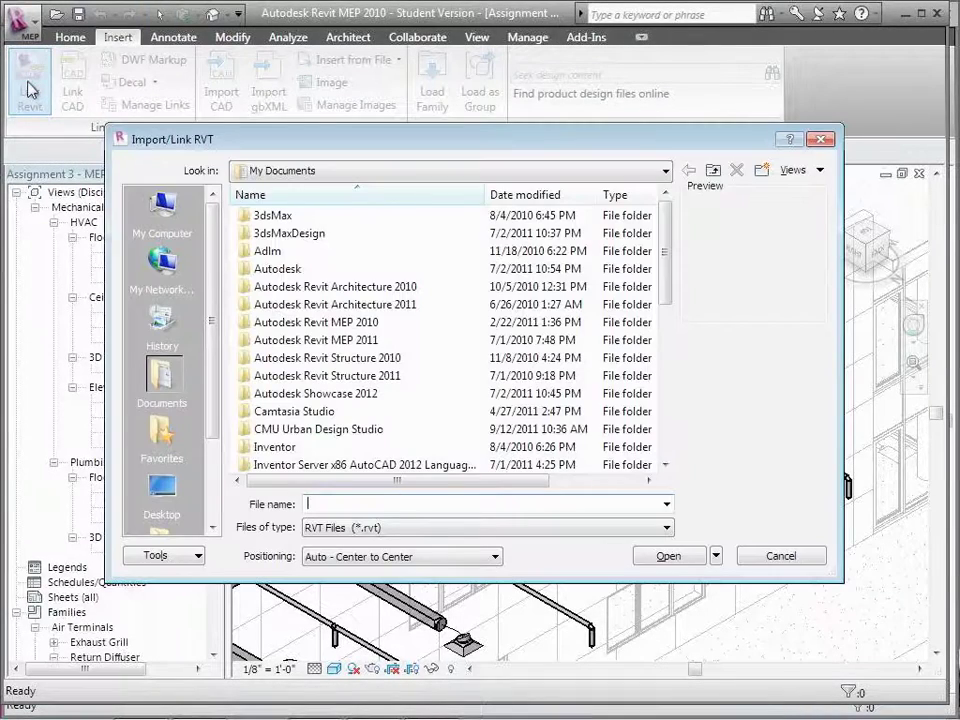
pyautogui.click(411, 175)
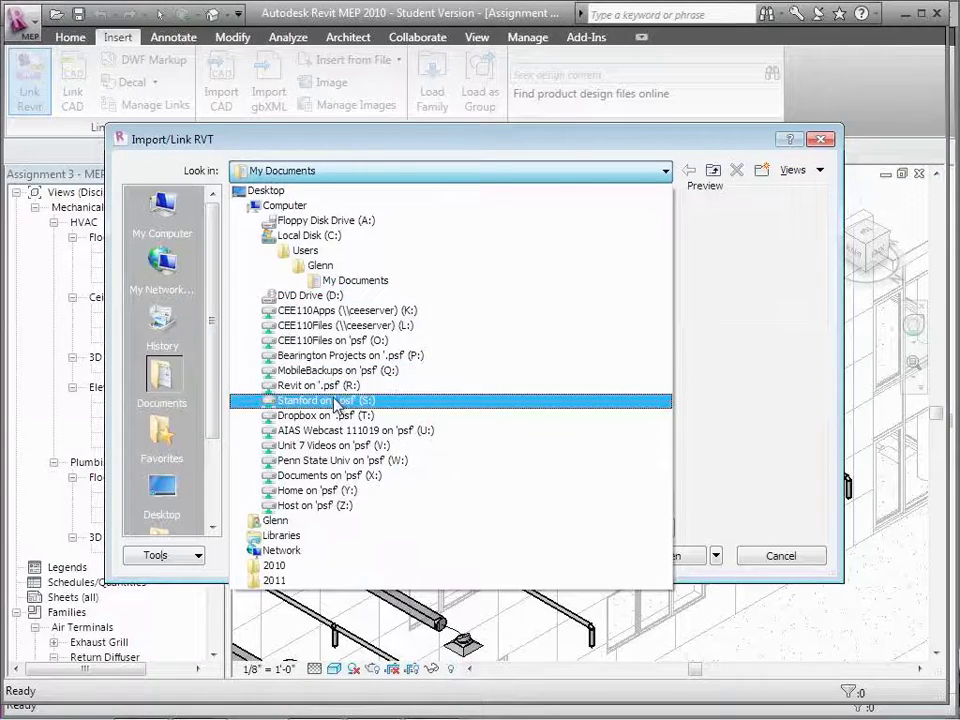
pyautogui.click(337, 400)
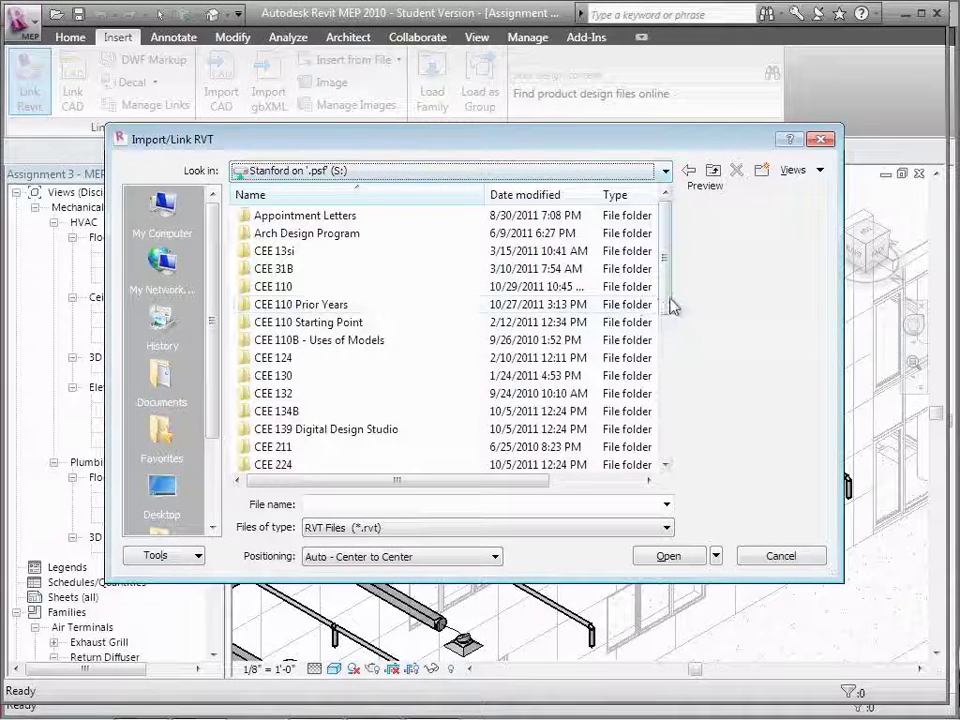
pyautogui.moveTo(669, 302)
pyautogui.mouseDown()
pyautogui.moveTo(668, 370)
pyautogui.moveTo(669, 300)
pyautogui.mouseUp()
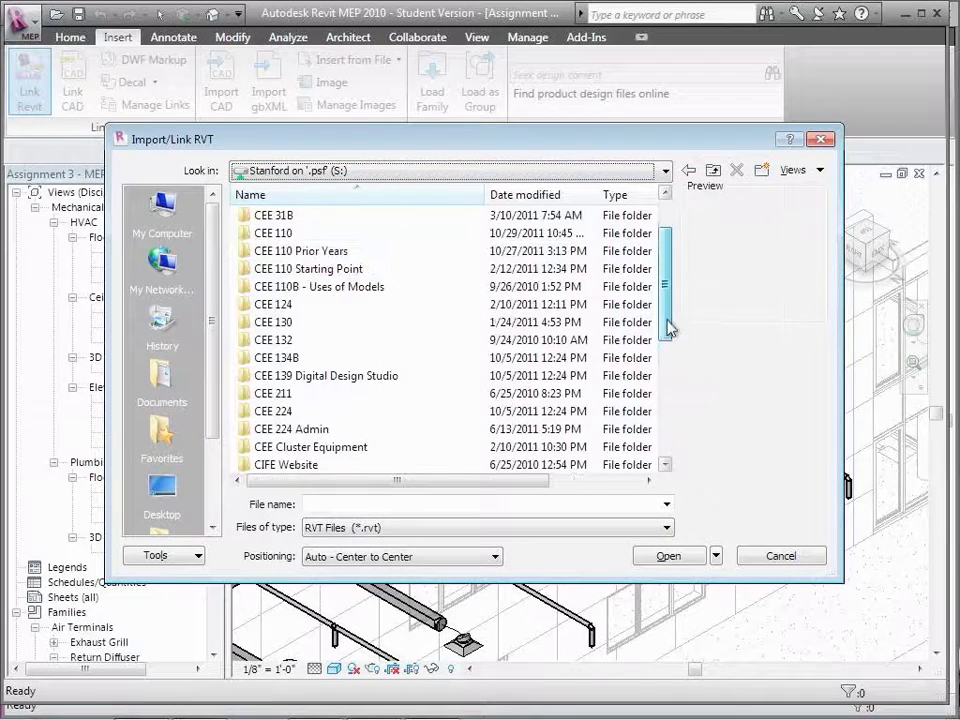
pyautogui.doubleClick(332, 234)
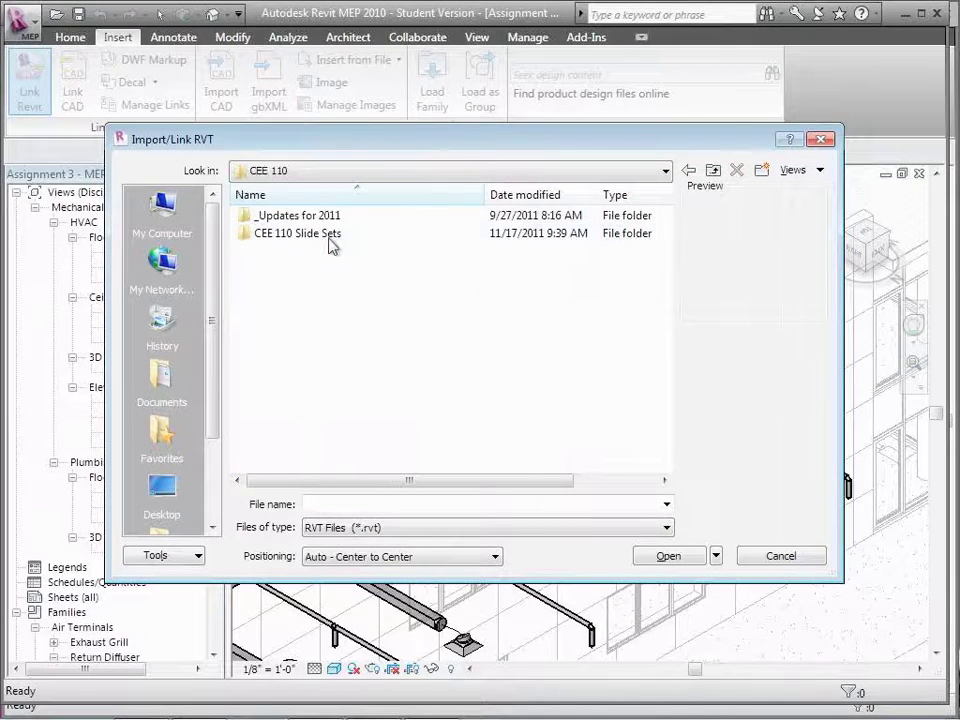
pyautogui.doubleClick(332, 245)
pyautogui.moveTo(669, 392); pyautogui.dragTo(669, 456)
pyautogui.doubleClick(304, 447)
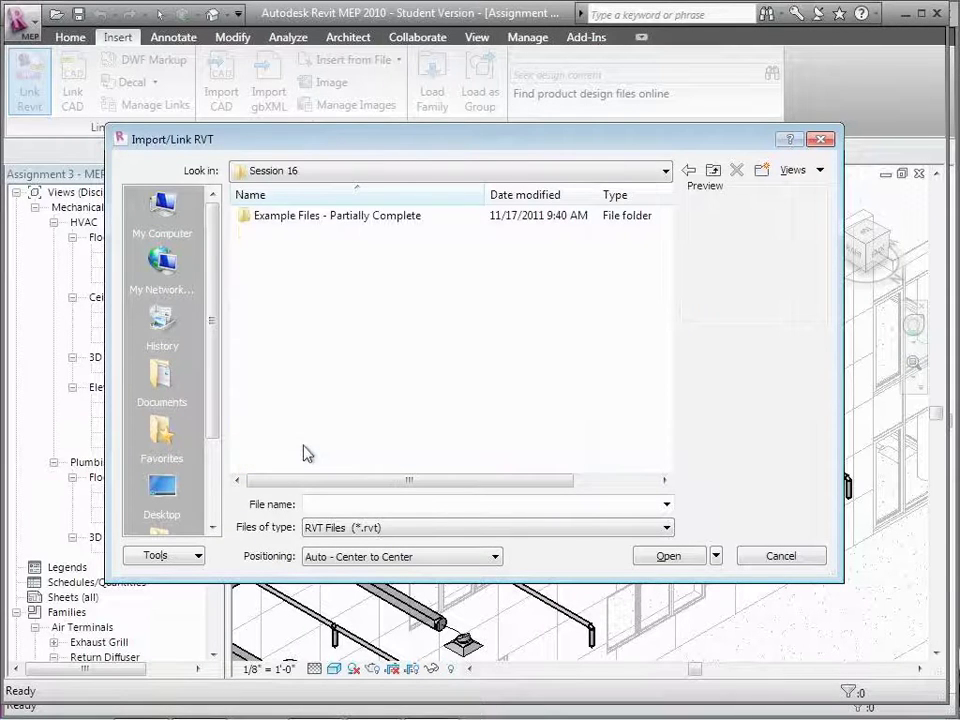
pyautogui.doubleClick(340, 219)
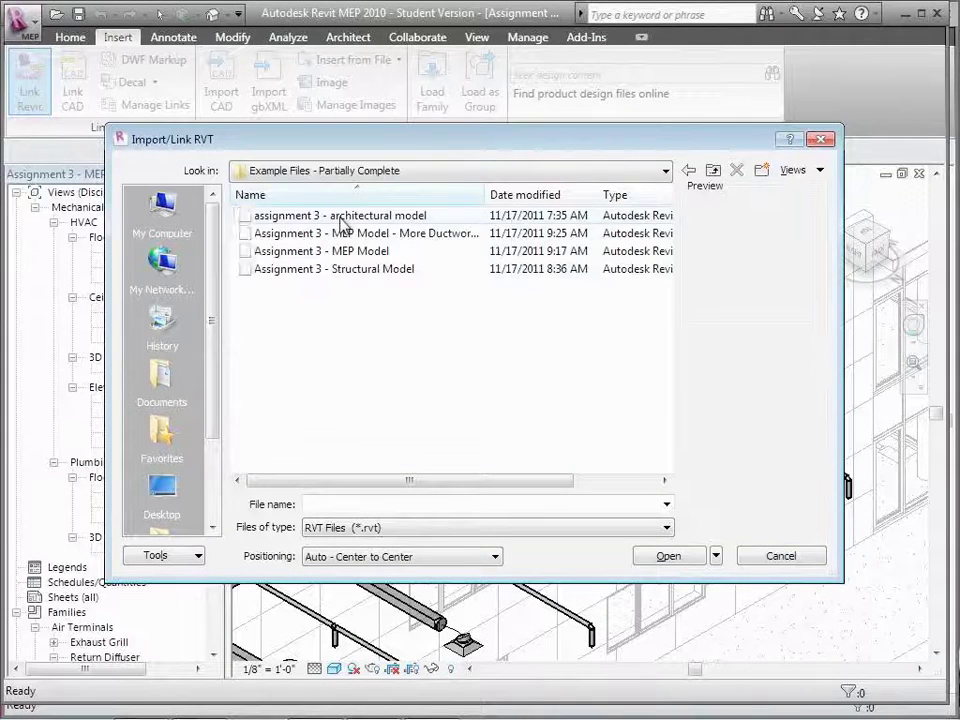
# Step: Link the Assignment 3 - Structural Model file with Auto - Origin to Origin positioning, dismissing the nested links notice
pyautogui.click(390, 271)
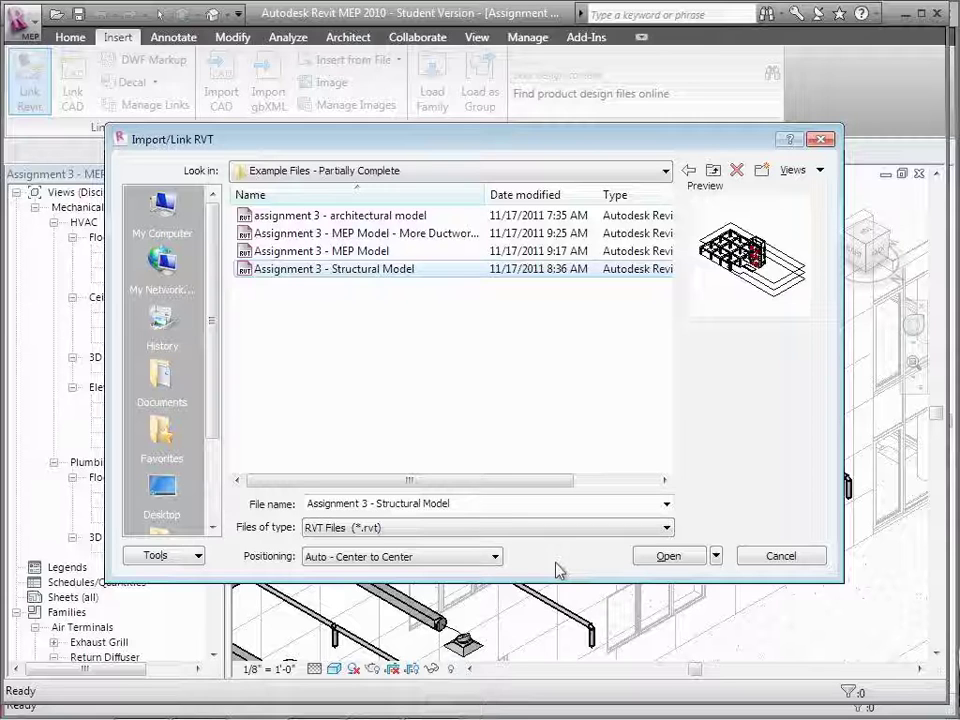
pyautogui.click(490, 558)
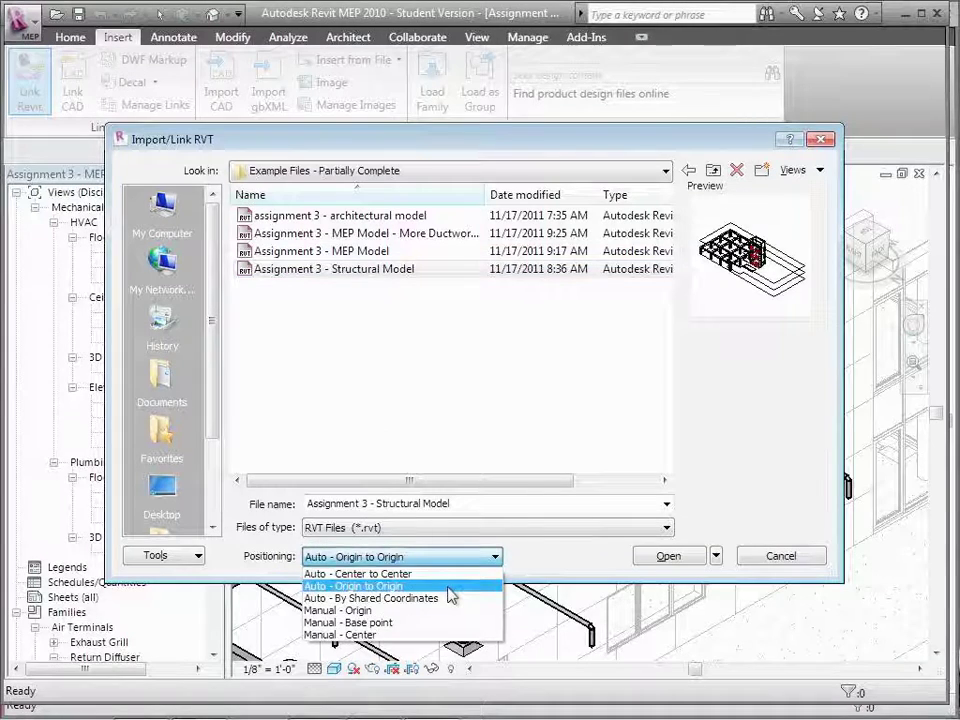
pyautogui.click(447, 586)
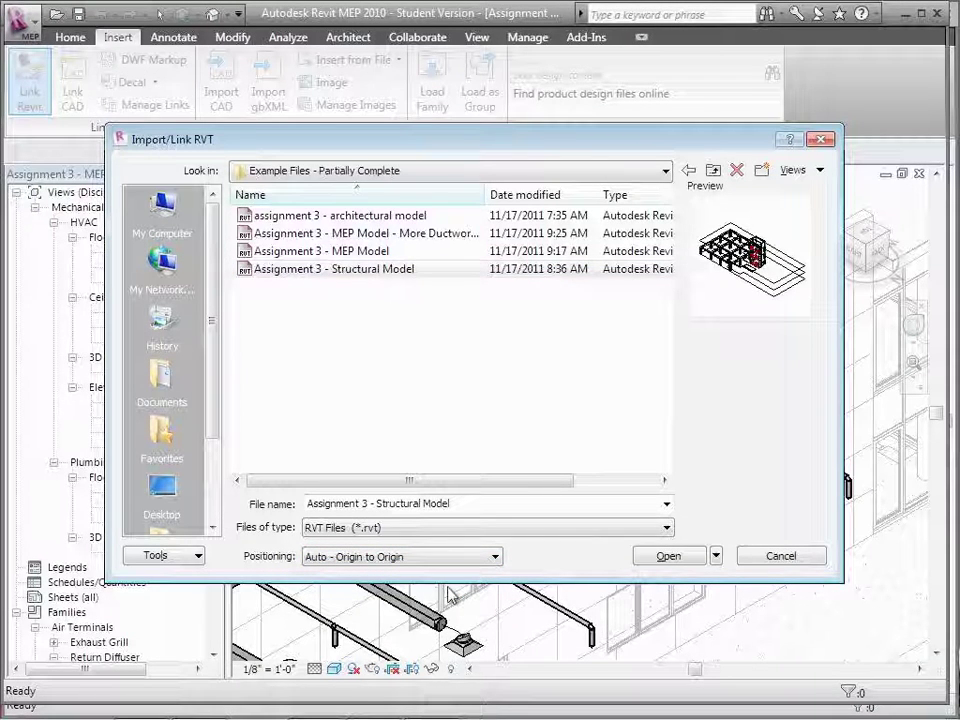
pyautogui.click(670, 556)
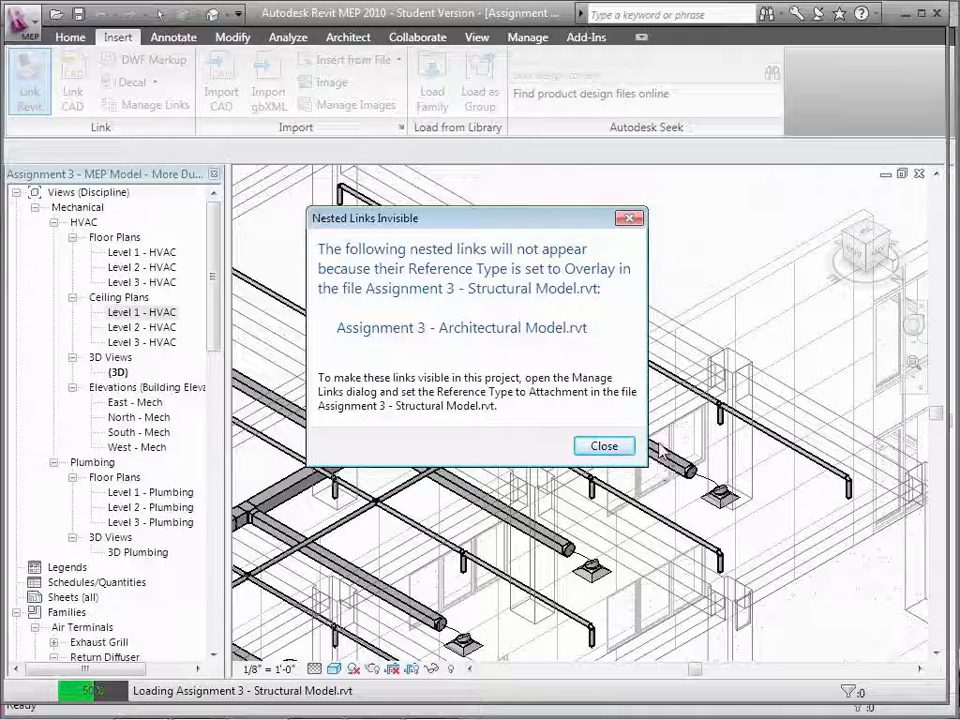
pyautogui.click(604, 446)
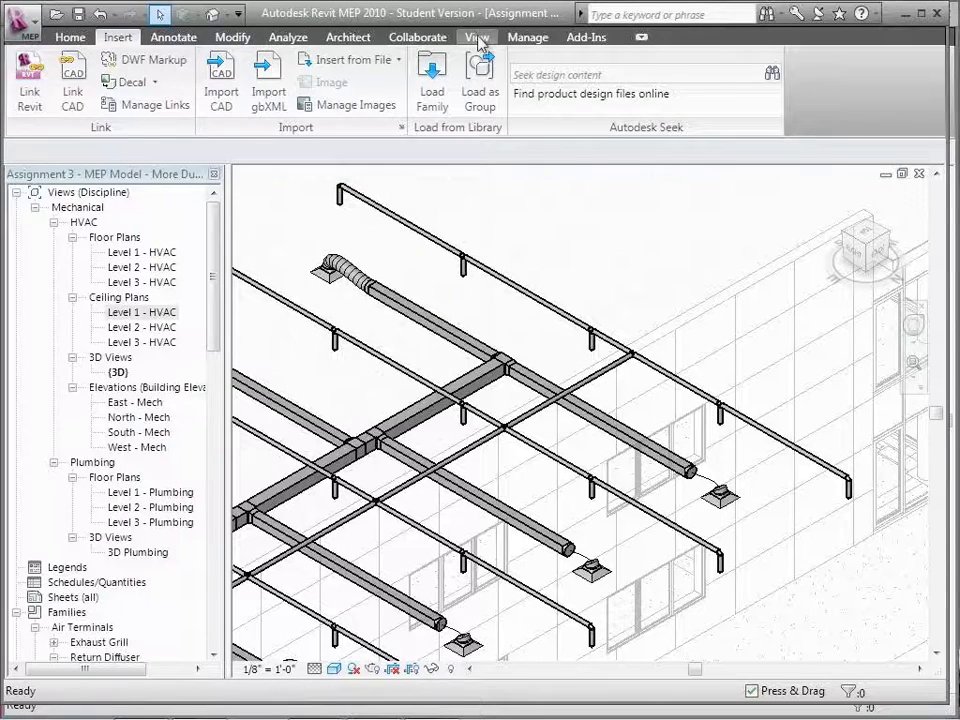
# Step: Review the project's linked Revit files and the available shared coordinates commands without changing anything
pyautogui.click(478, 38)
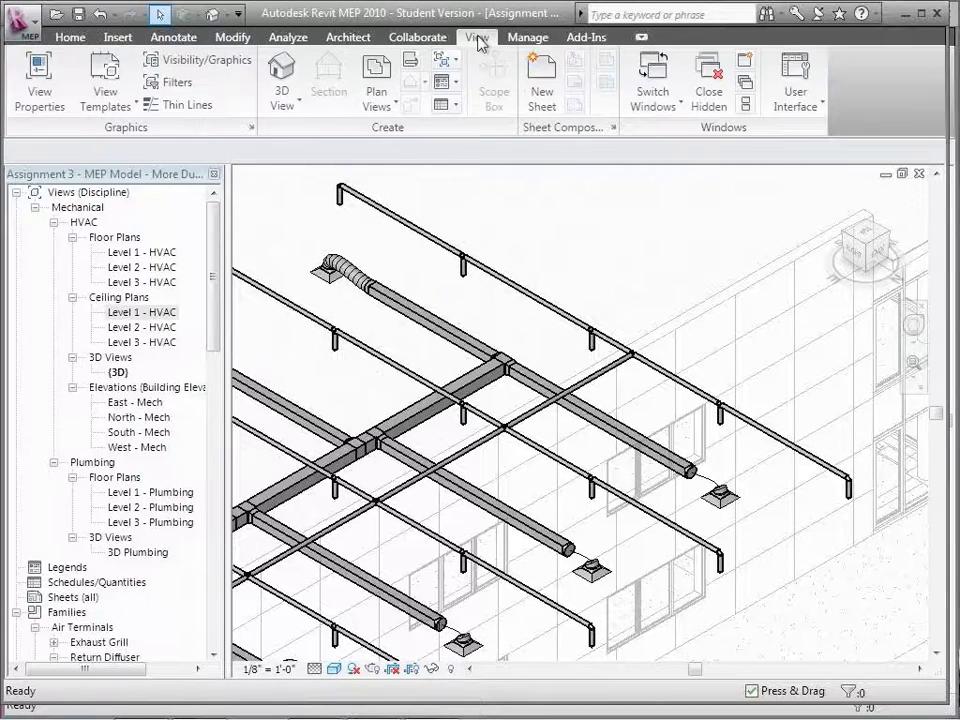
pyautogui.click(529, 40)
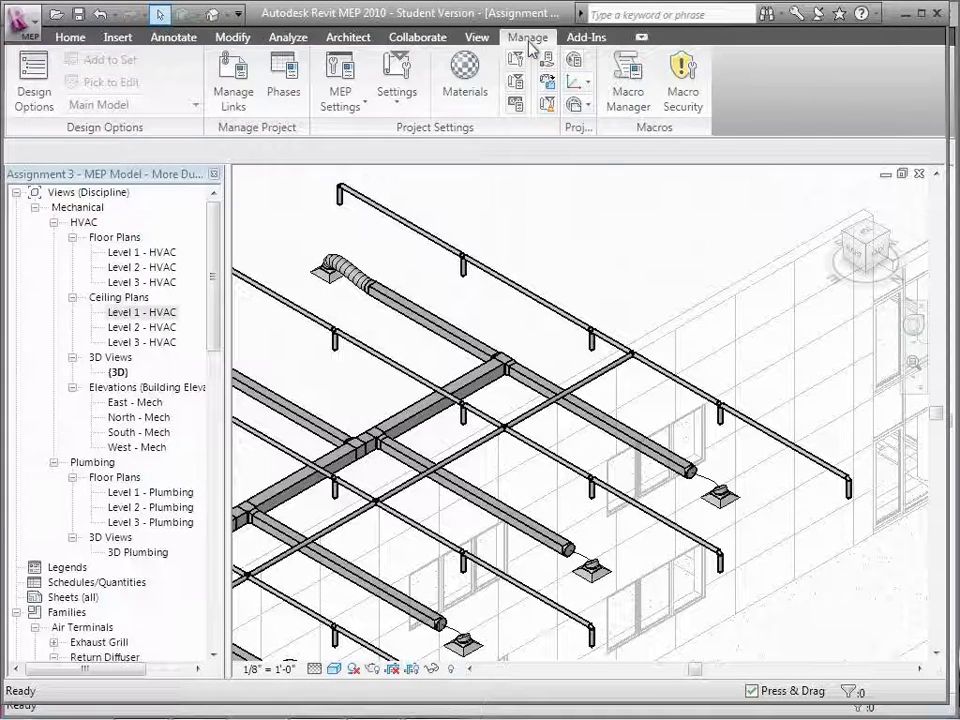
pyautogui.click(233, 100)
pyautogui.click(219, 116)
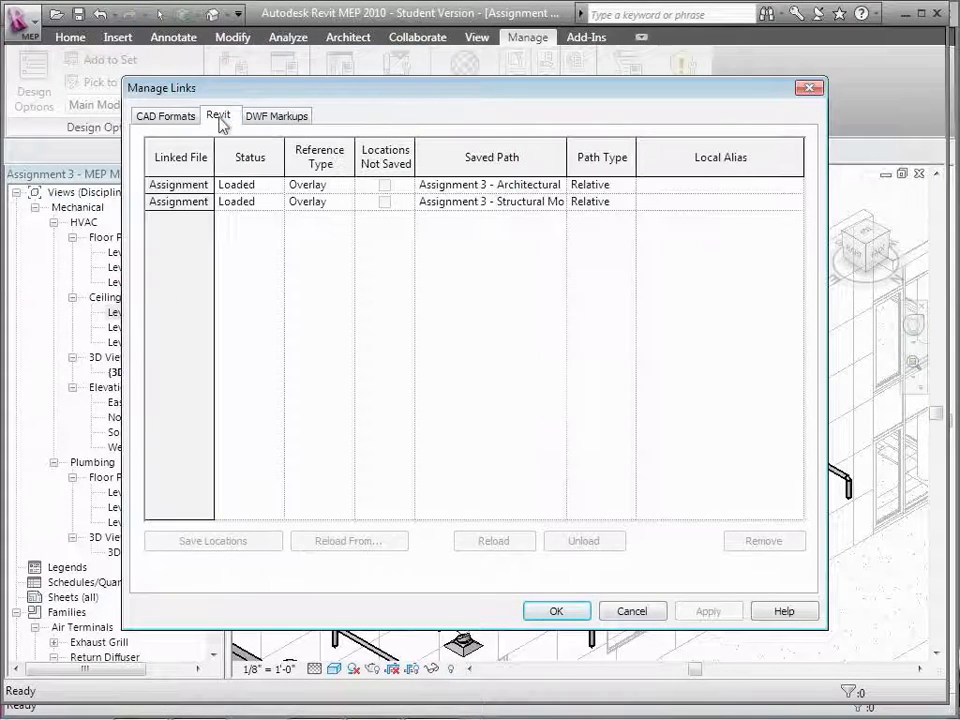
pyautogui.click(578, 612)
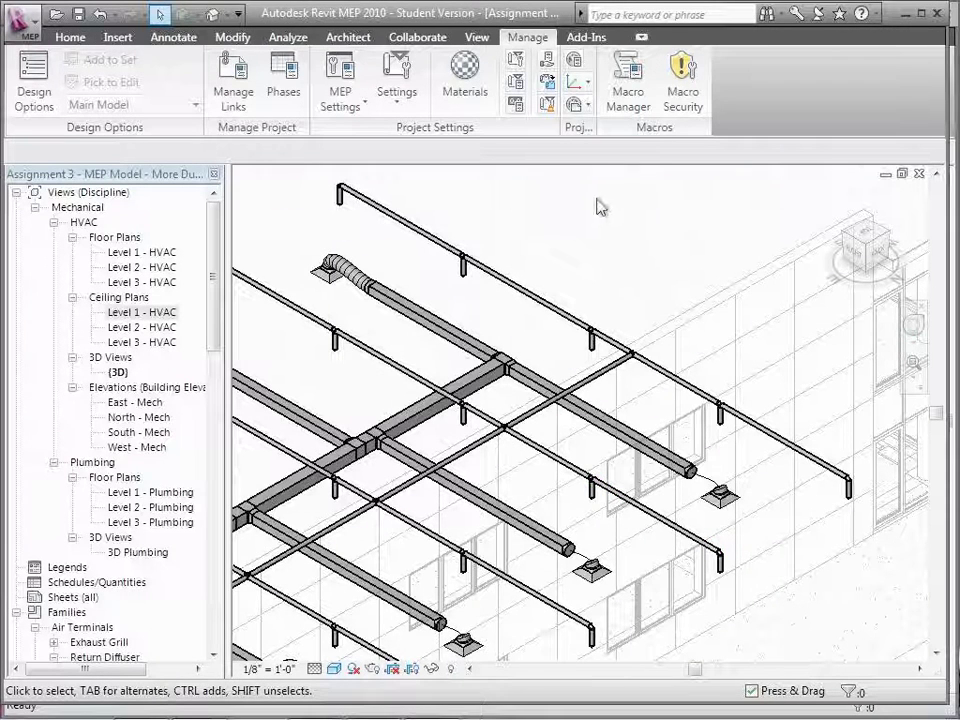
pyautogui.click(588, 85)
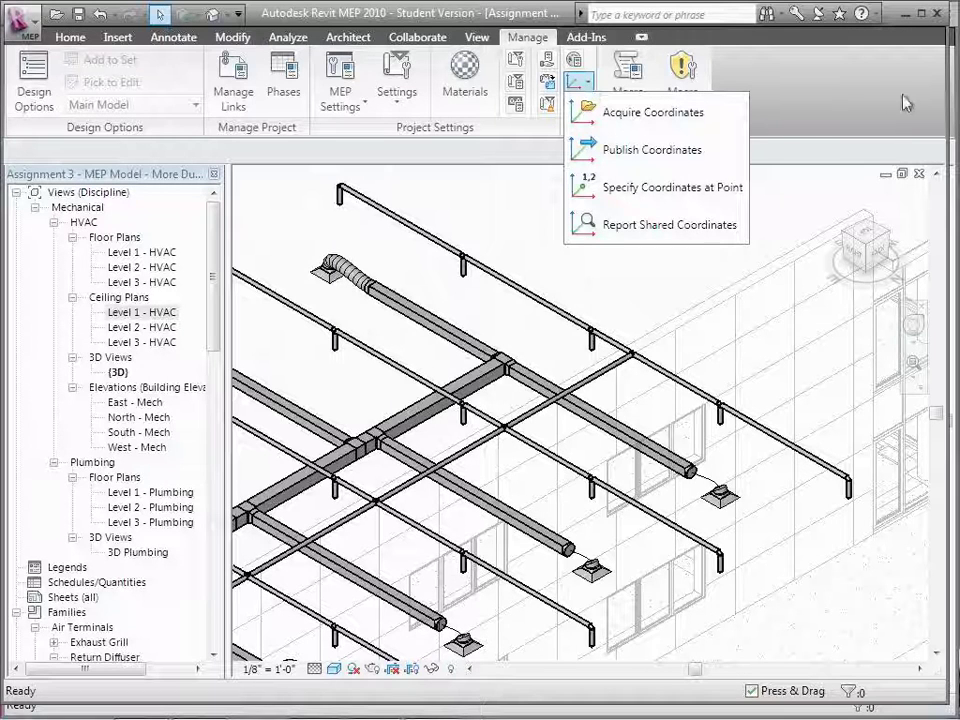
pyautogui.click(800, 155)
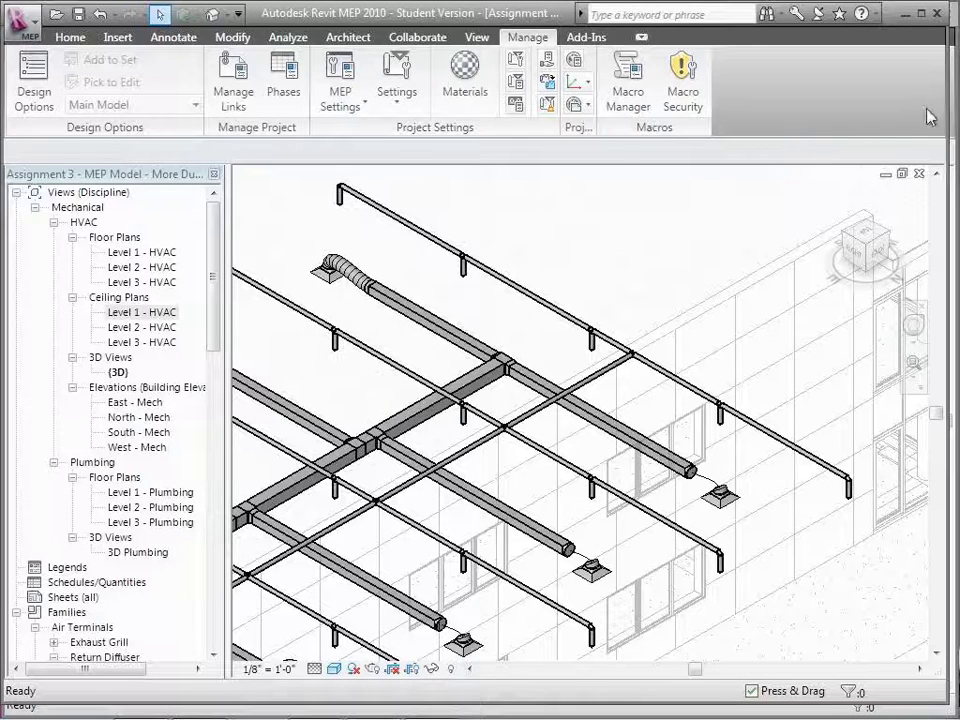
# Step: Display the 3D view in wireframe, skip the save reminder, and inspect how the linked structural model lines up with the ducts and pipes
pyautogui.click(335, 668)
pyautogui.click(352, 593)
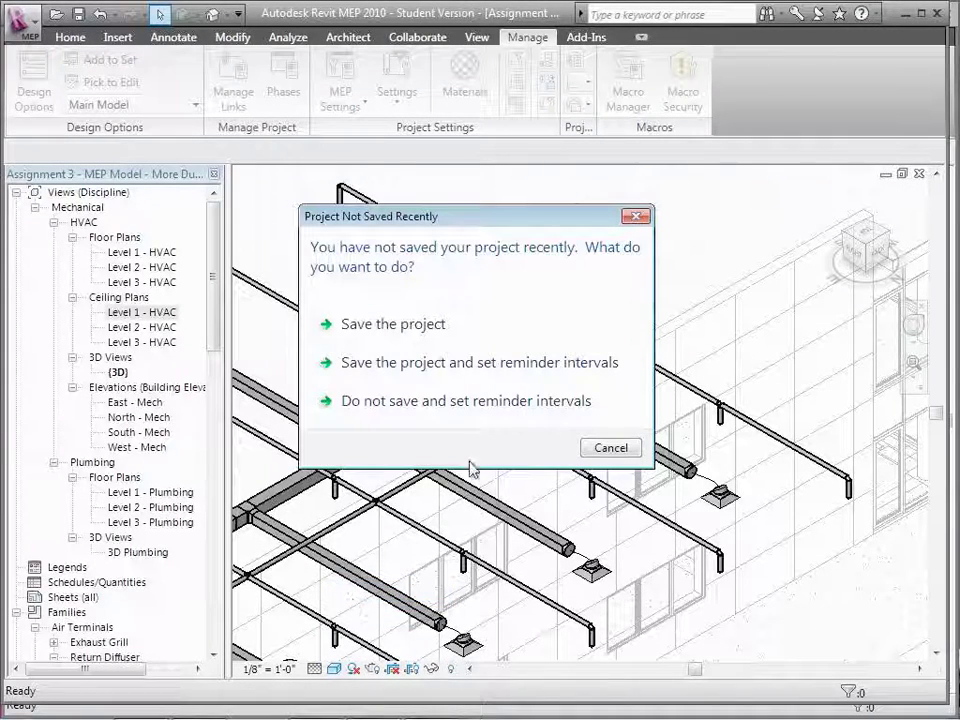
pyautogui.click(609, 449)
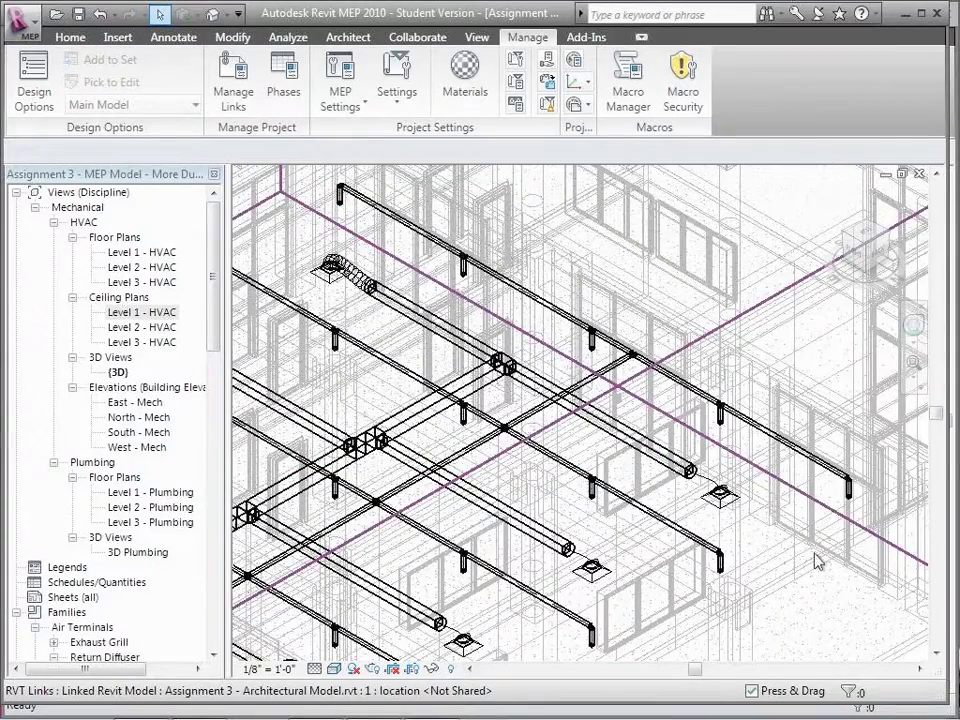
pyautogui.scroll(-2, 819, 624)
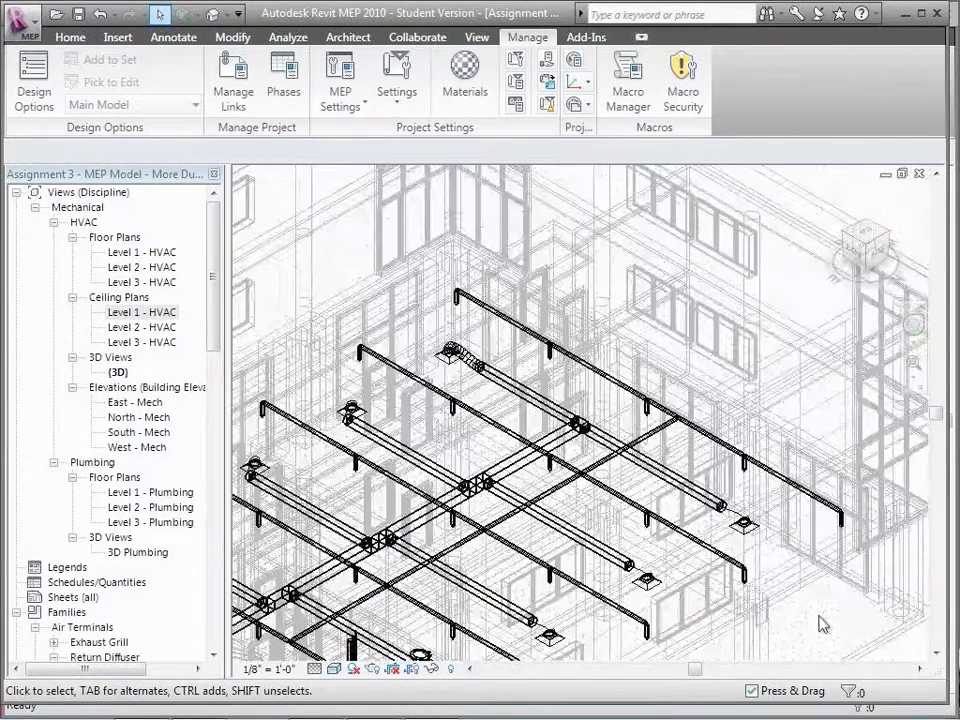
pyautogui.moveTo(819, 624); pyautogui.dragTo(634, 356, button='middle')
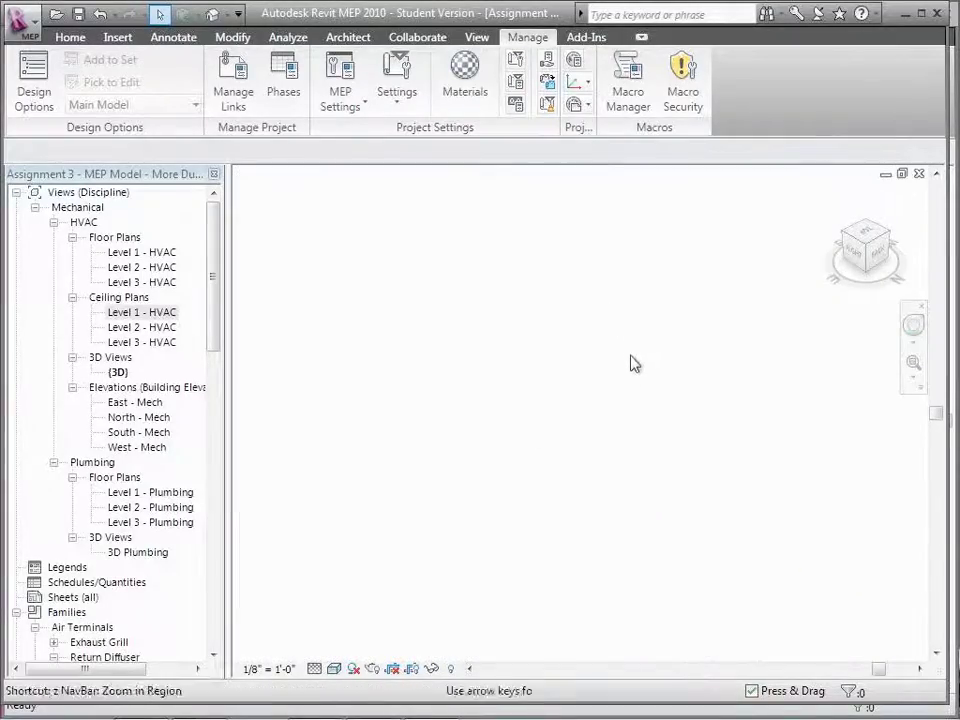
pyautogui.scroll(-1, 804, 424)
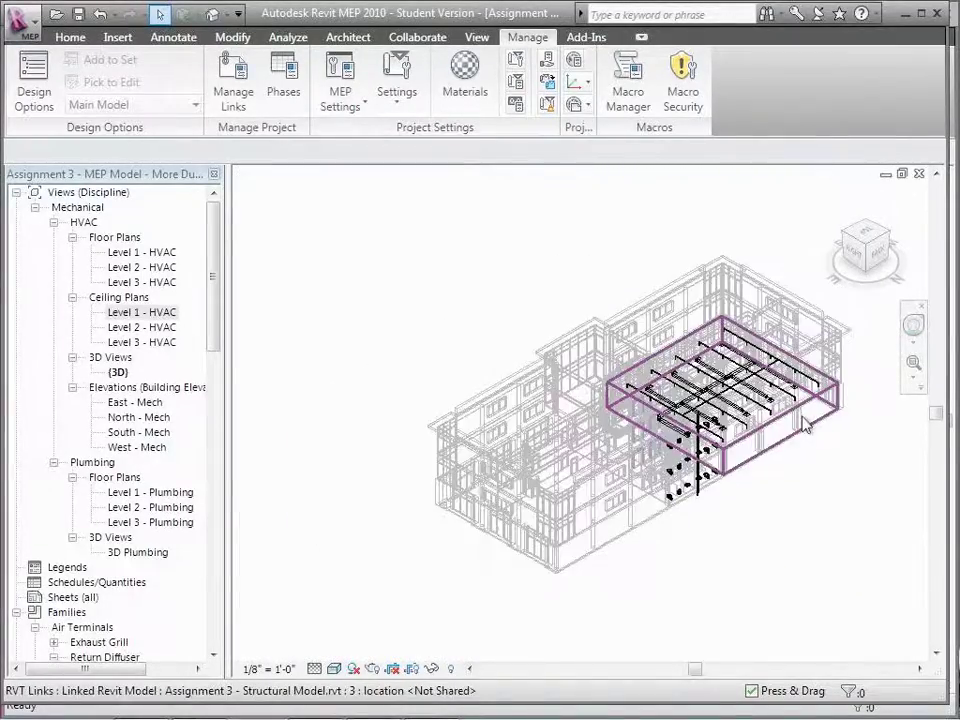
pyautogui.scroll(1, 796, 433)
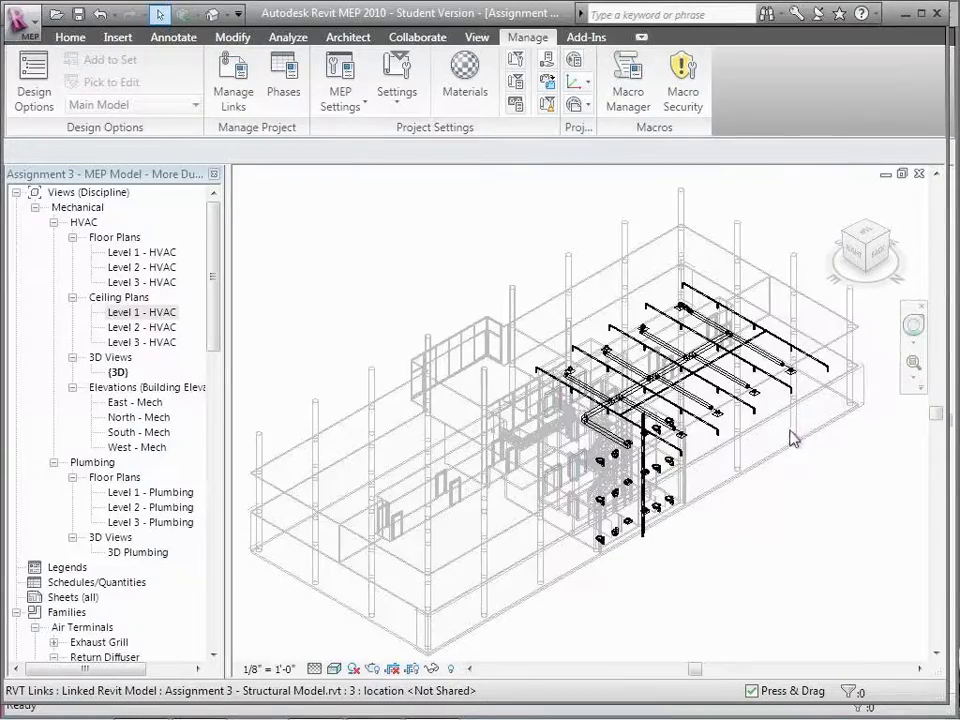
pyautogui.scroll(3, 796, 436)
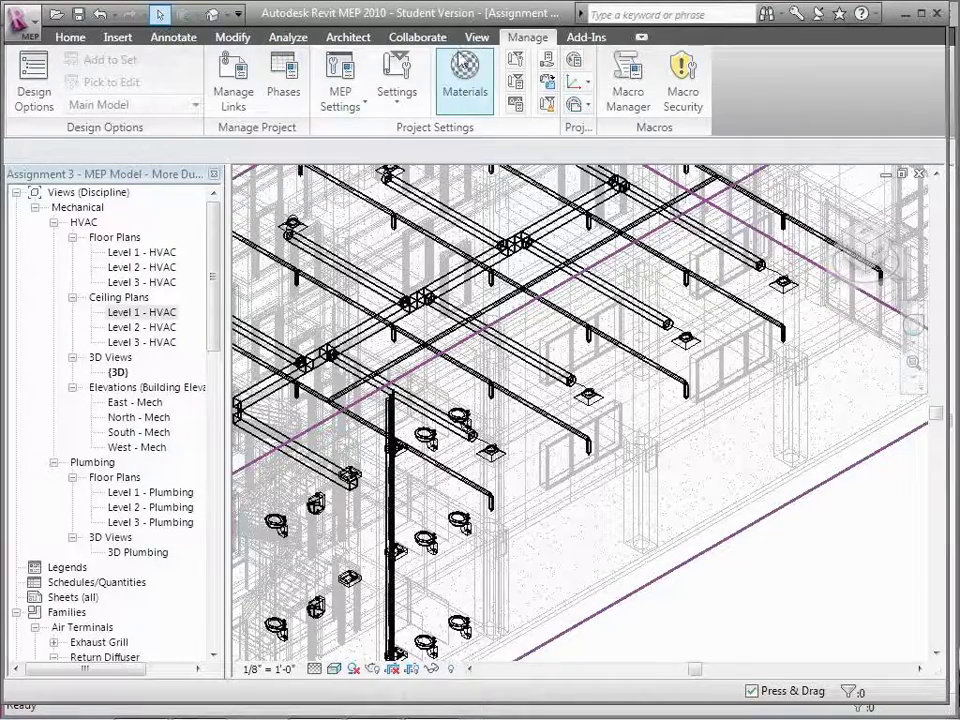
# Step: Start an interference check of the current project against Assignment 3 - Structural Model.rvt
pyautogui.click(418, 37)
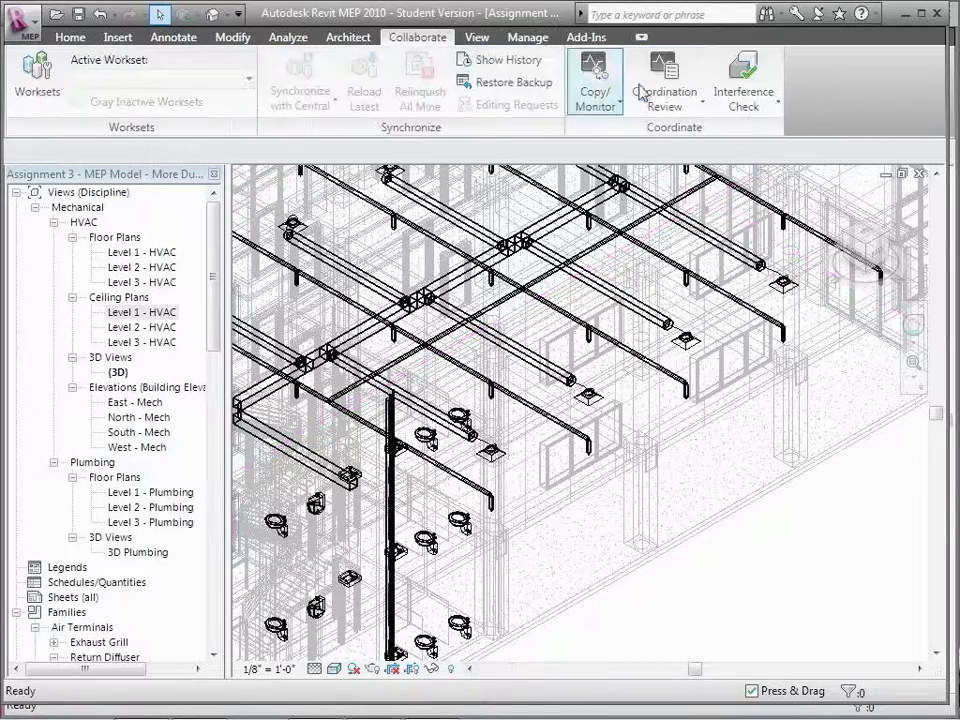
pyautogui.click(757, 107)
pyautogui.click(748, 137)
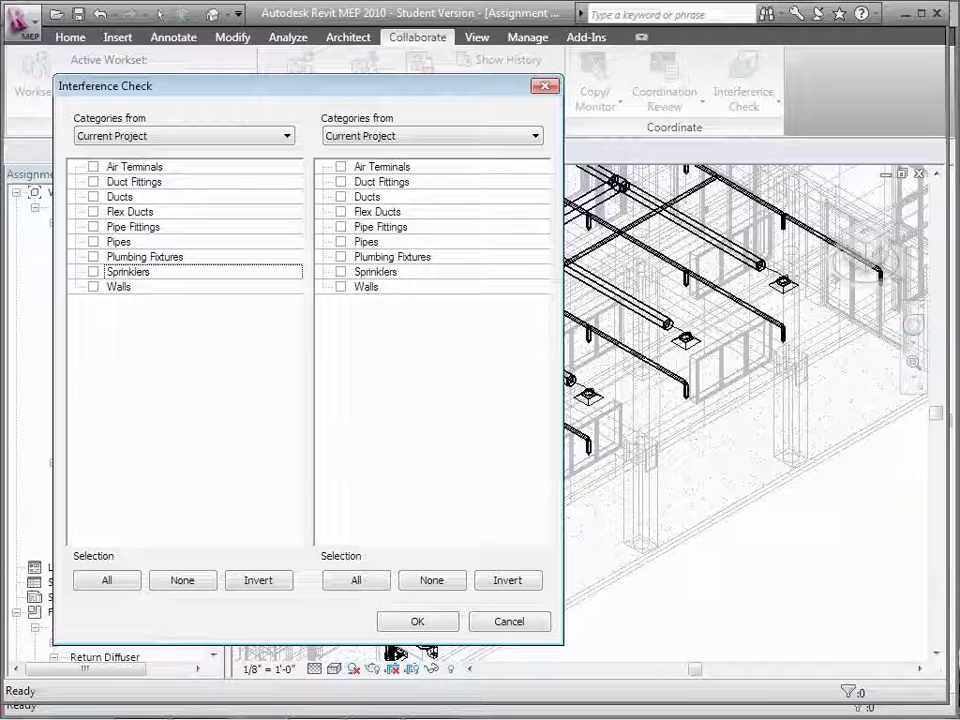
pyautogui.click(430, 140)
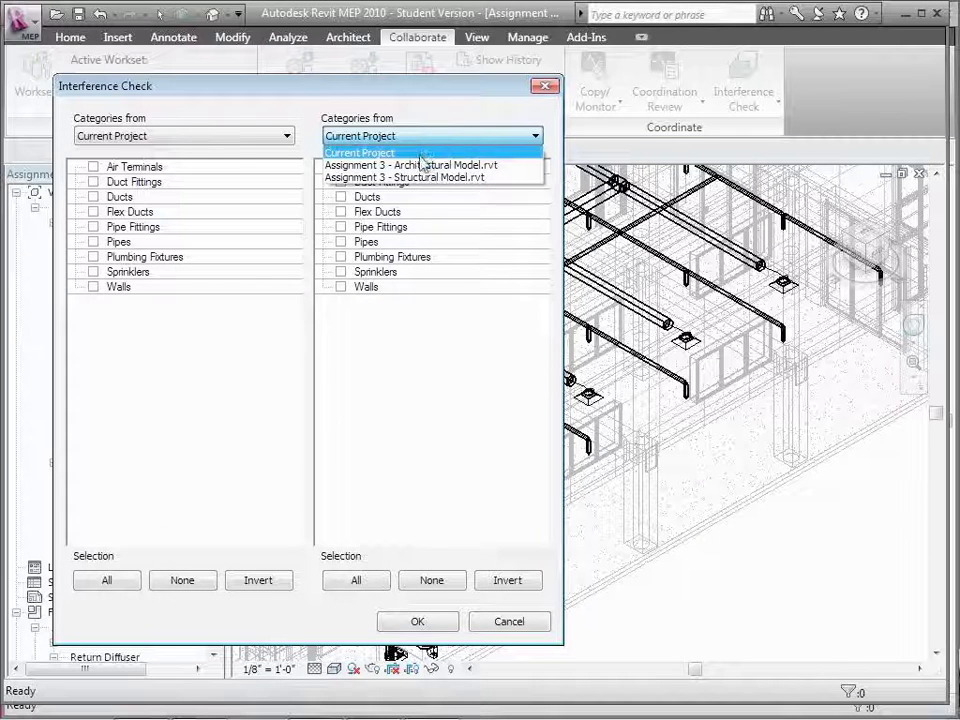
pyautogui.click(416, 178)
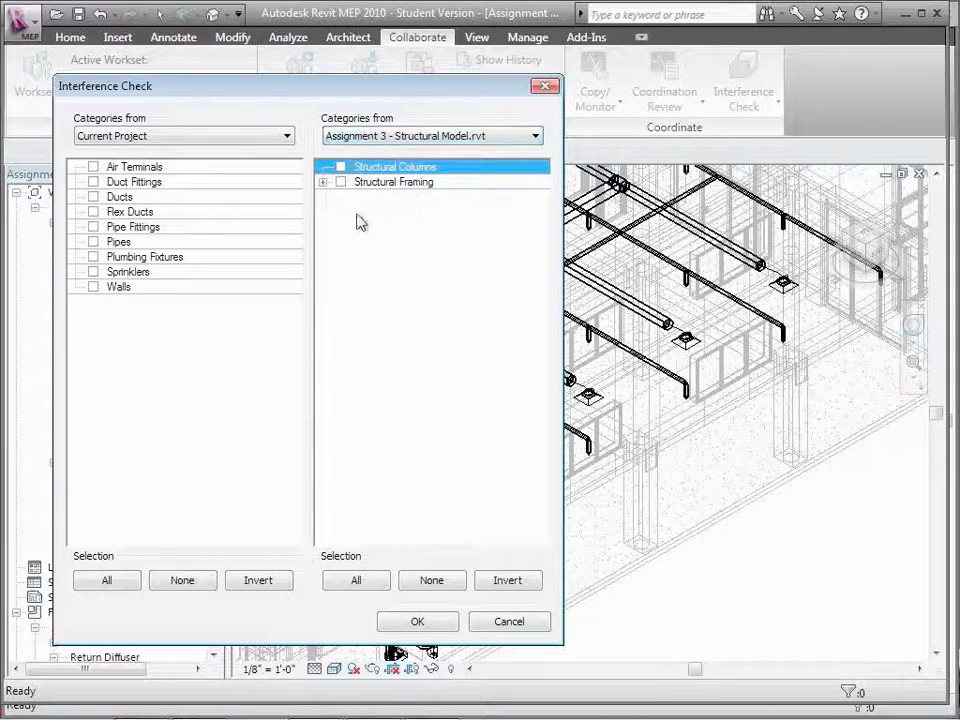
# Step: Look over the element categories of Assignment 3 - Architectural Model.rvt, and return the comparison to Assignment 3 - Structural Model.rvt
pyautogui.click(392, 136)
pyautogui.click(390, 166)
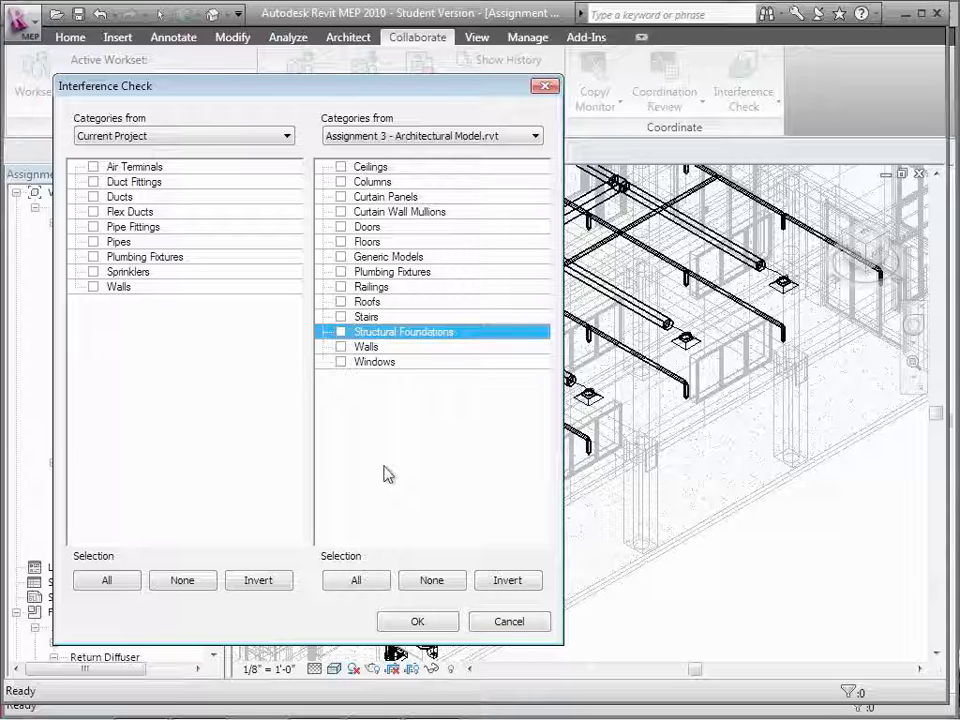
pyautogui.click(462, 138)
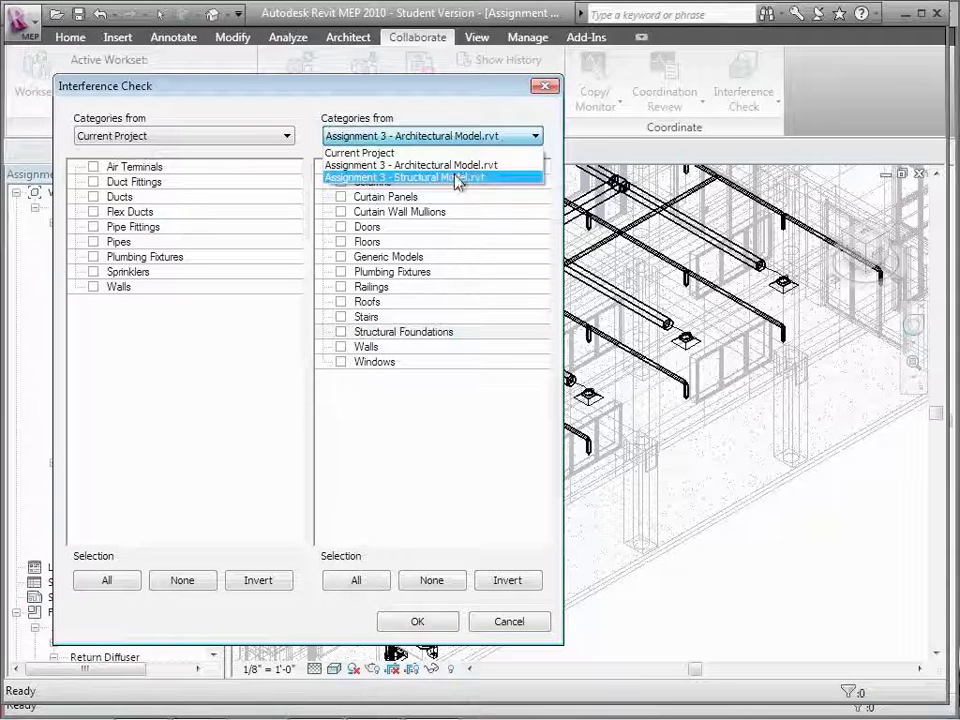
pyautogui.click(457, 178)
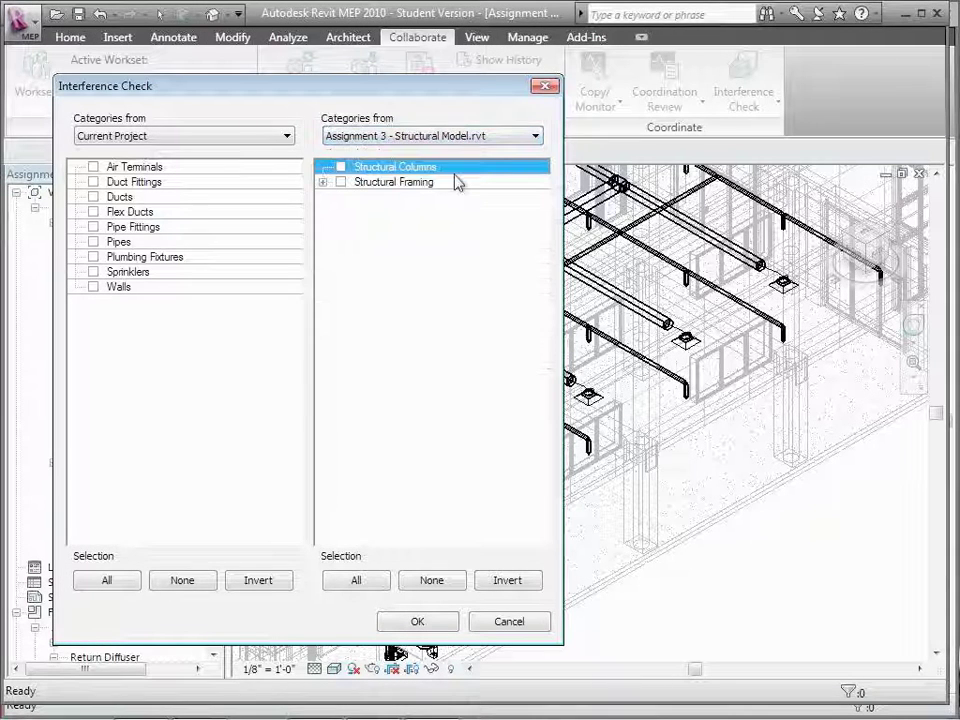
# Step: Run the interference check between the current project's Ducts and all Structural Framing types of the structural model
pyautogui.click(322, 183)
pyautogui.click(340, 183)
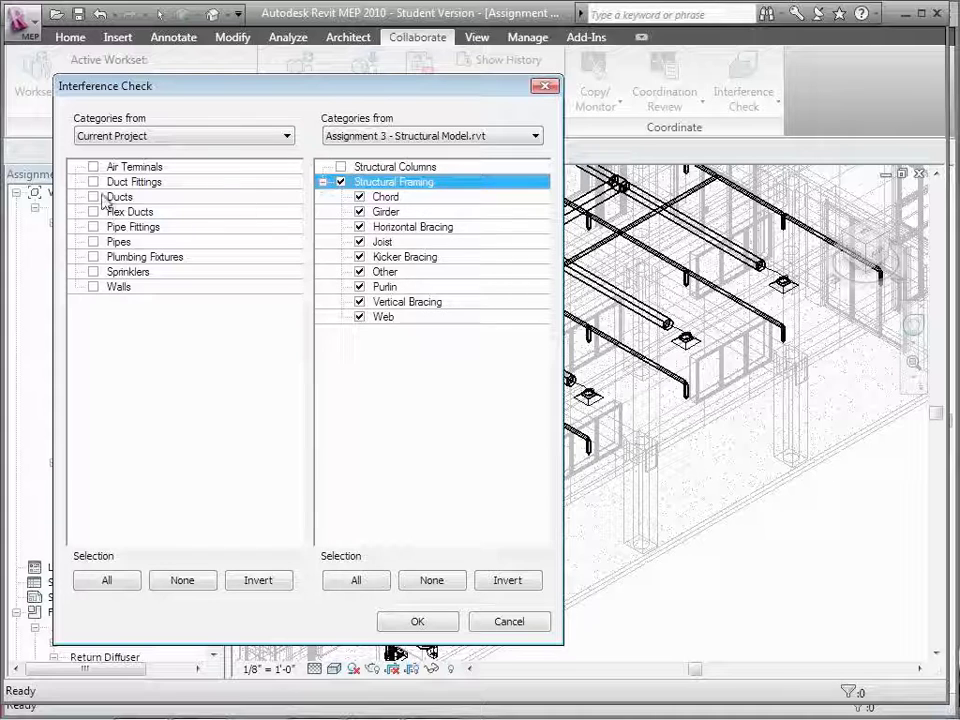
pyautogui.click(93, 198)
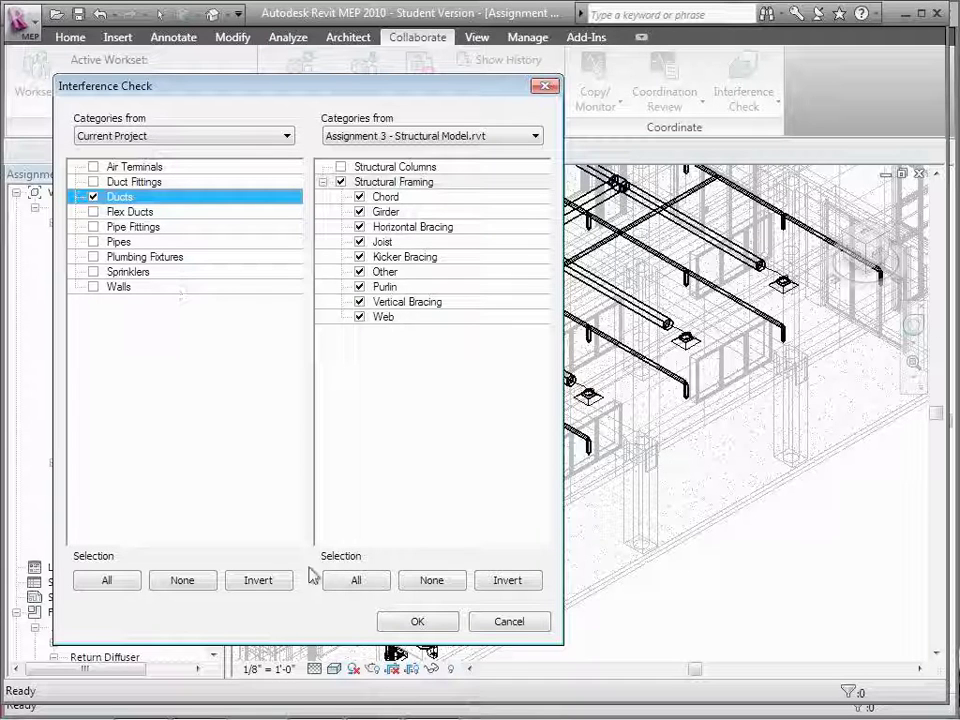
pyautogui.click(417, 621)
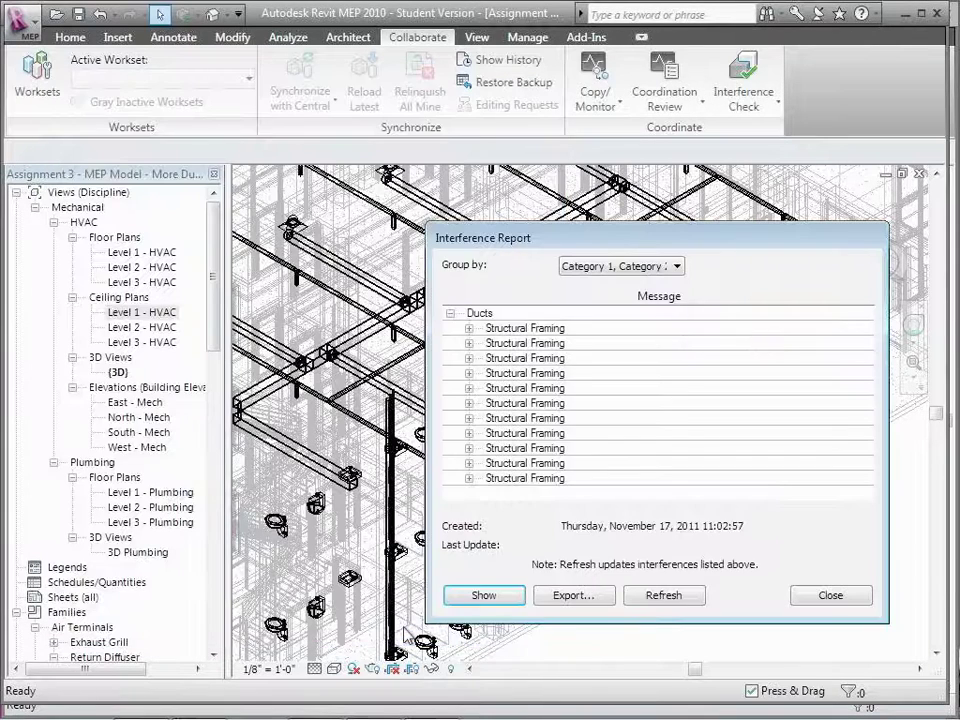
# Step: Move the interference report aside, view it grouped by Category 2, Category 1, and restore the Category 1, Category 2 grouping
pyautogui.moveTo(471, 239); pyautogui.dragTo(79, 82)
pyautogui.click(221, 118)
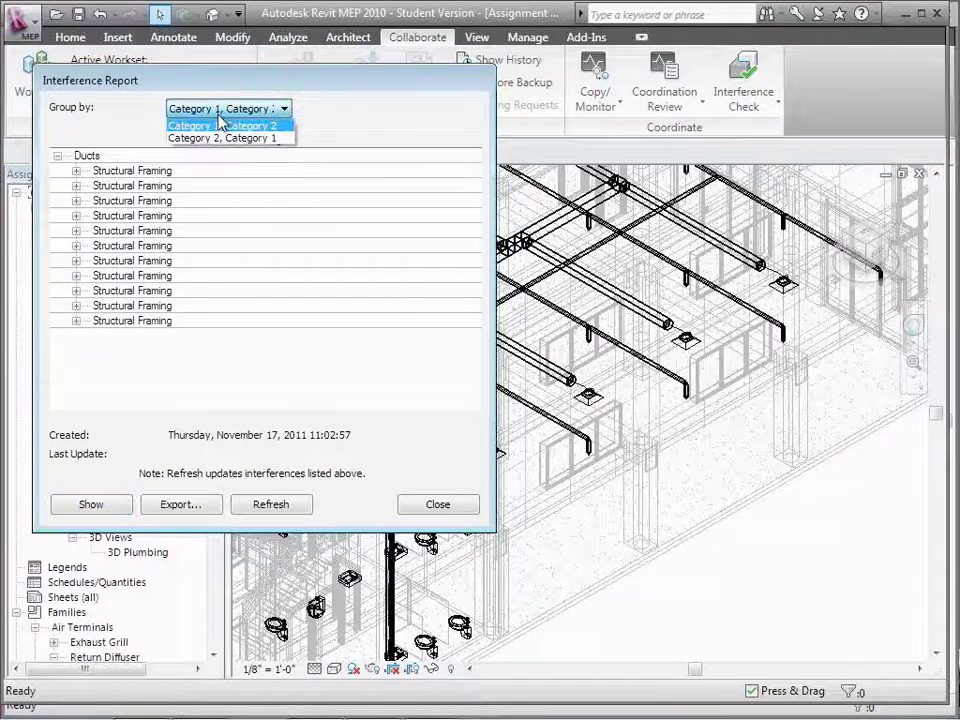
pyautogui.click(222, 138)
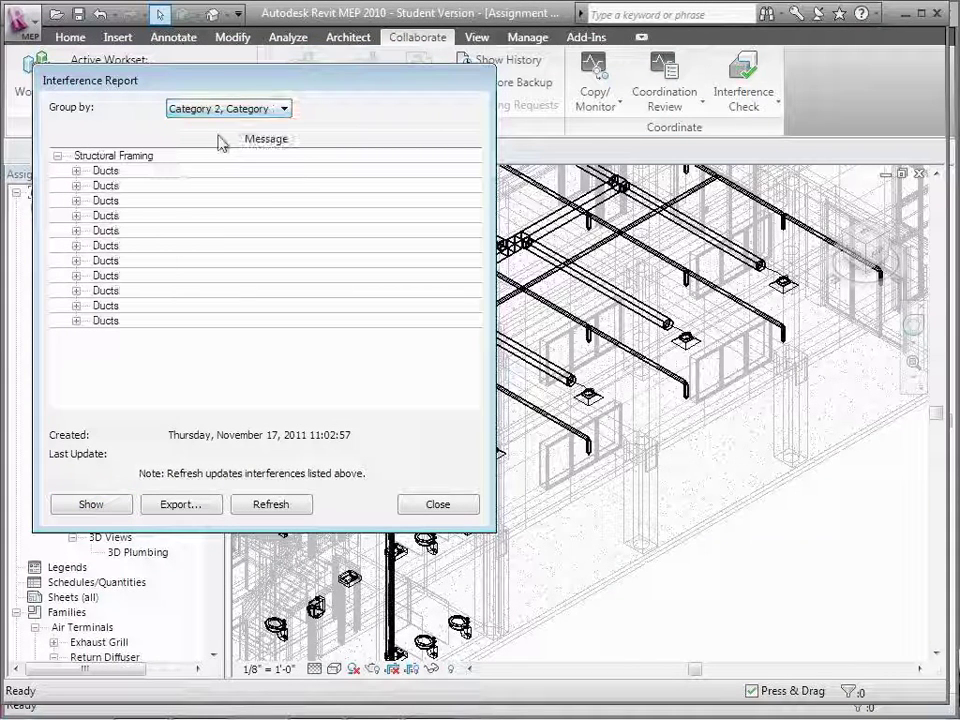
pyautogui.click(76, 171)
pyautogui.click(76, 171)
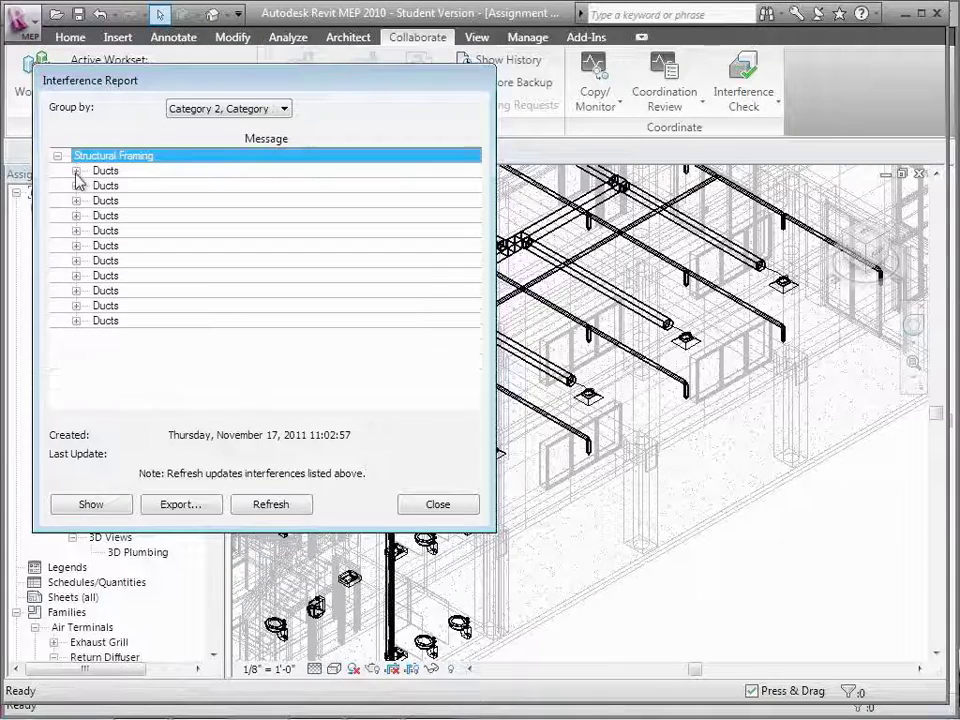
pyautogui.click(193, 112)
pyautogui.click(189, 123)
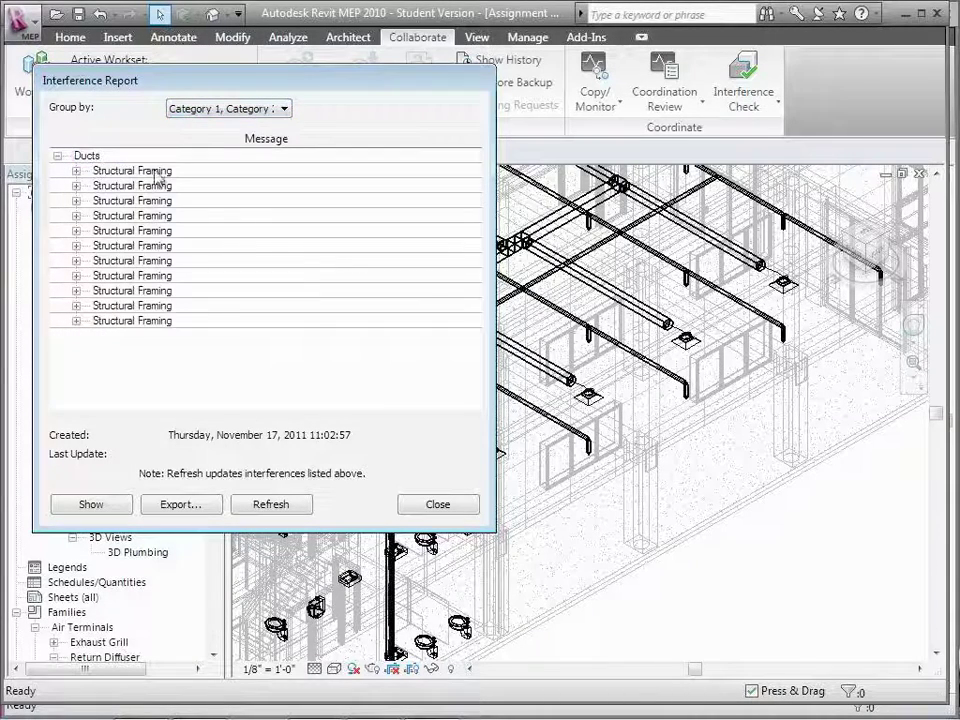
# Step: Expand the first duct and structural framing conflict in the report and highlight its rectangular duct and its 12 x 24 concrete beam in turn
pyautogui.click(76, 171)
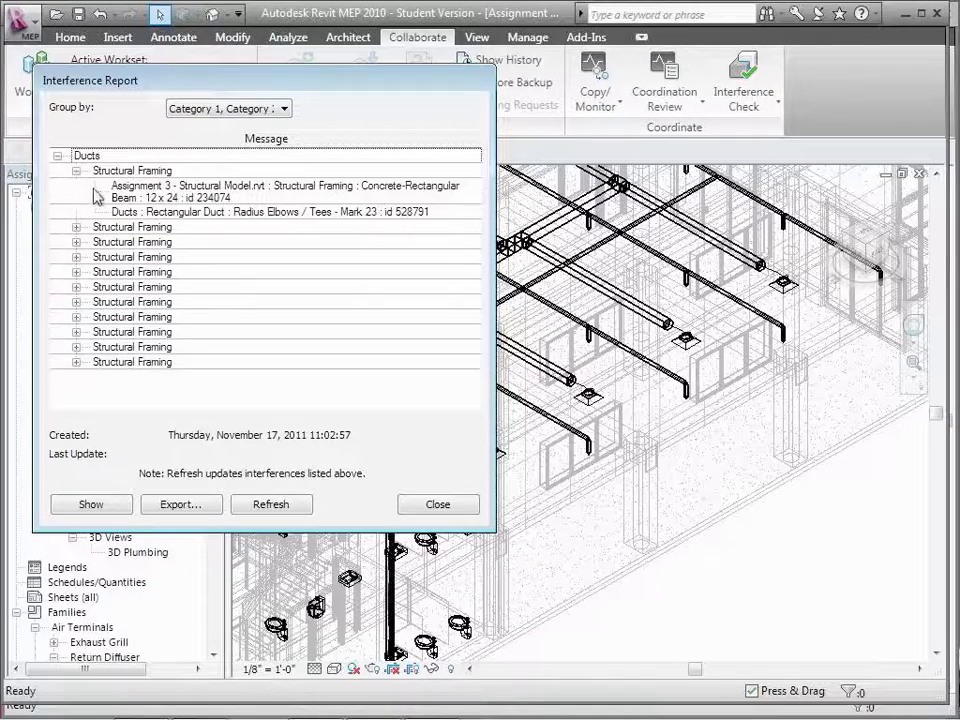
pyautogui.click(252, 218)
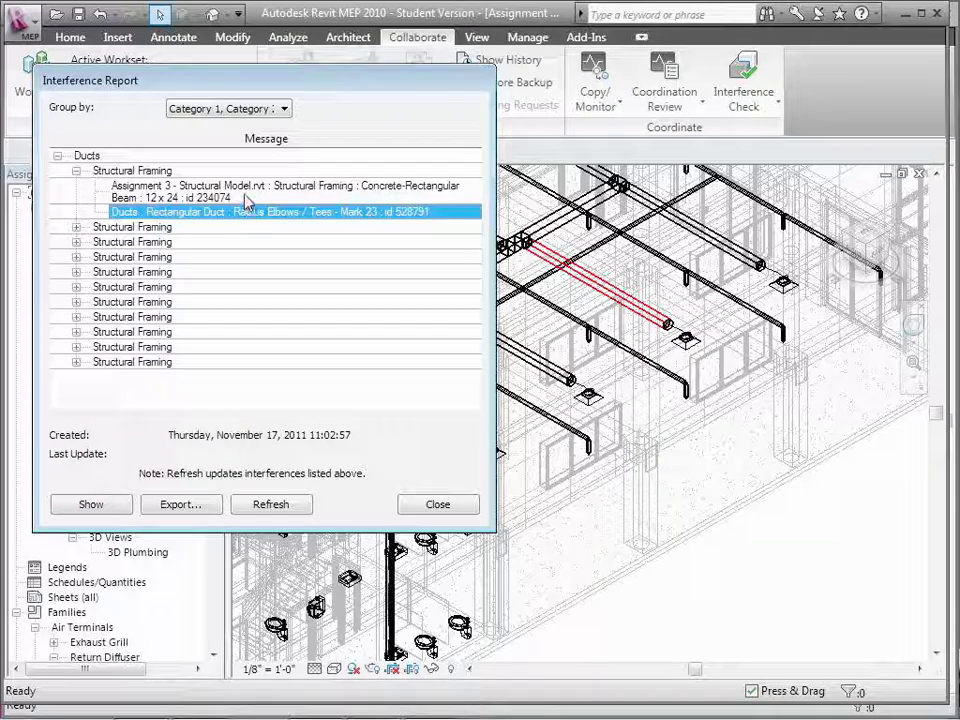
pyautogui.click(247, 194)
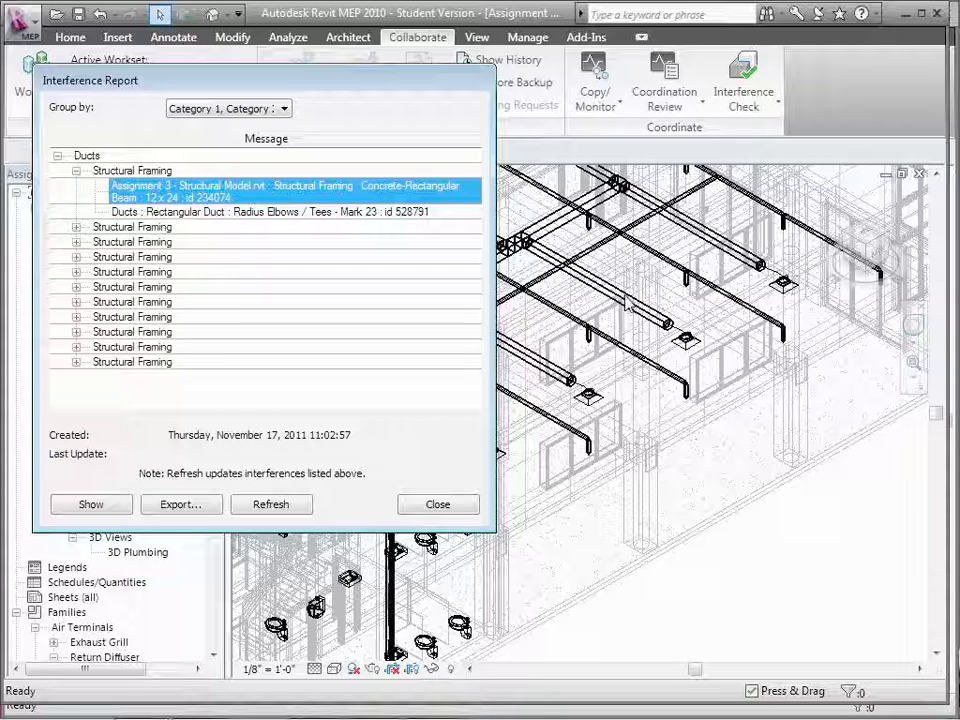
# Step: Expand the duct Mark 32 and duct Mark 43 conflicts in the report, highlighting each conflict's 12 x 24 concrete beam and rectangular duct
pyautogui.click(77, 287)
pyautogui.click(150, 316)
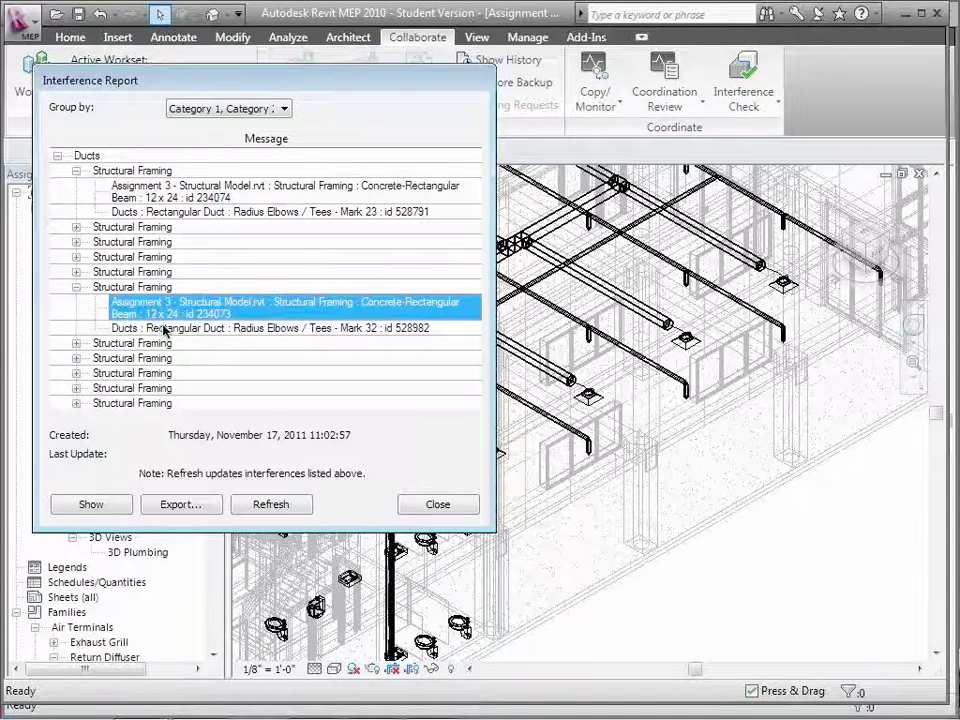
pyautogui.click(155, 328)
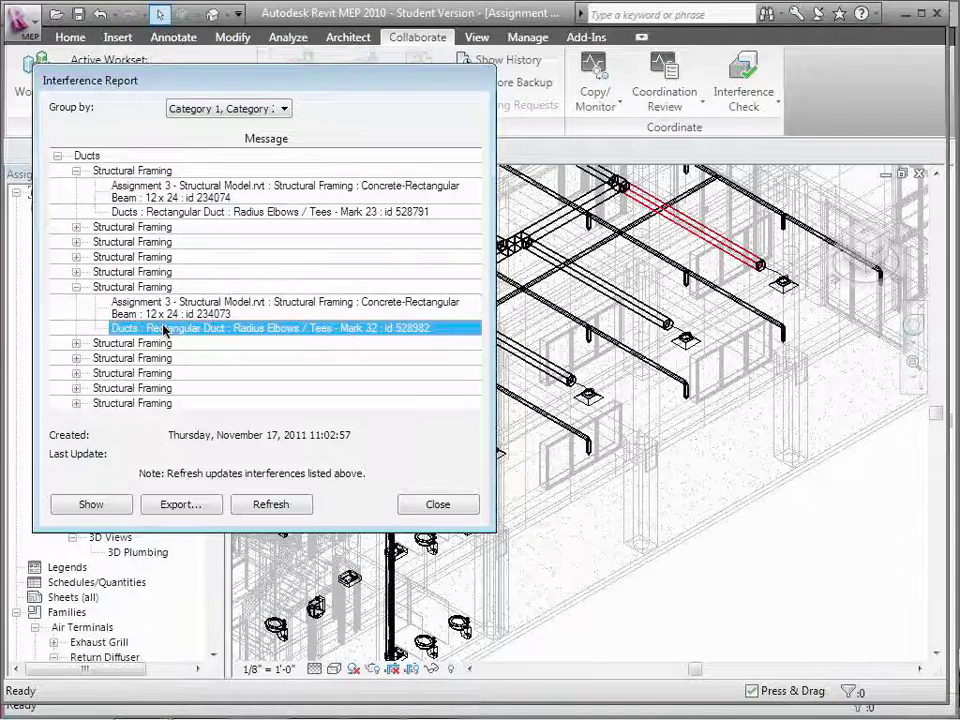
pyautogui.click(76, 388)
pyautogui.click(252, 385)
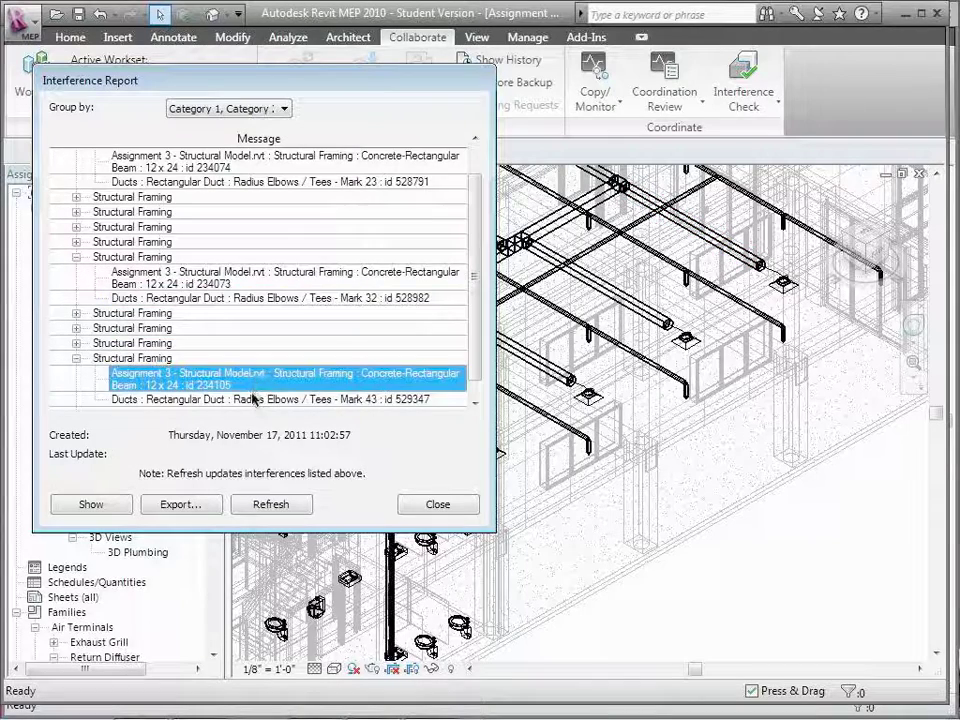
pyautogui.click(253, 399)
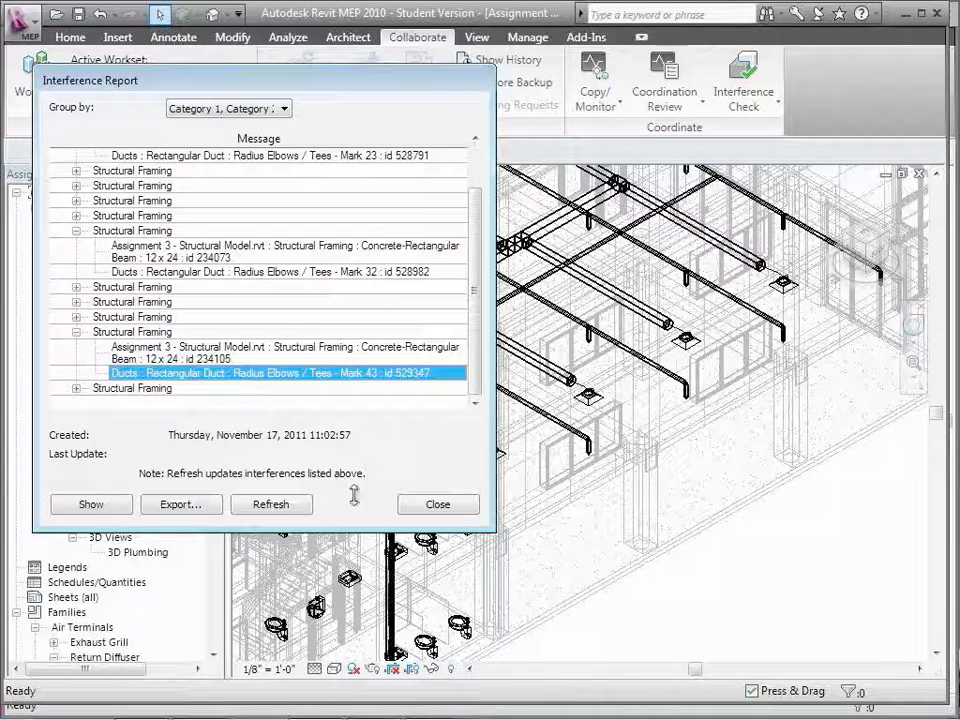
# Step: Highlight the 12 x 24 beam conflicting with duct Mark 43 and show it in successive views, moving the report off the model
pyautogui.moveTo(437, 84); pyautogui.dragTo(787, 103)
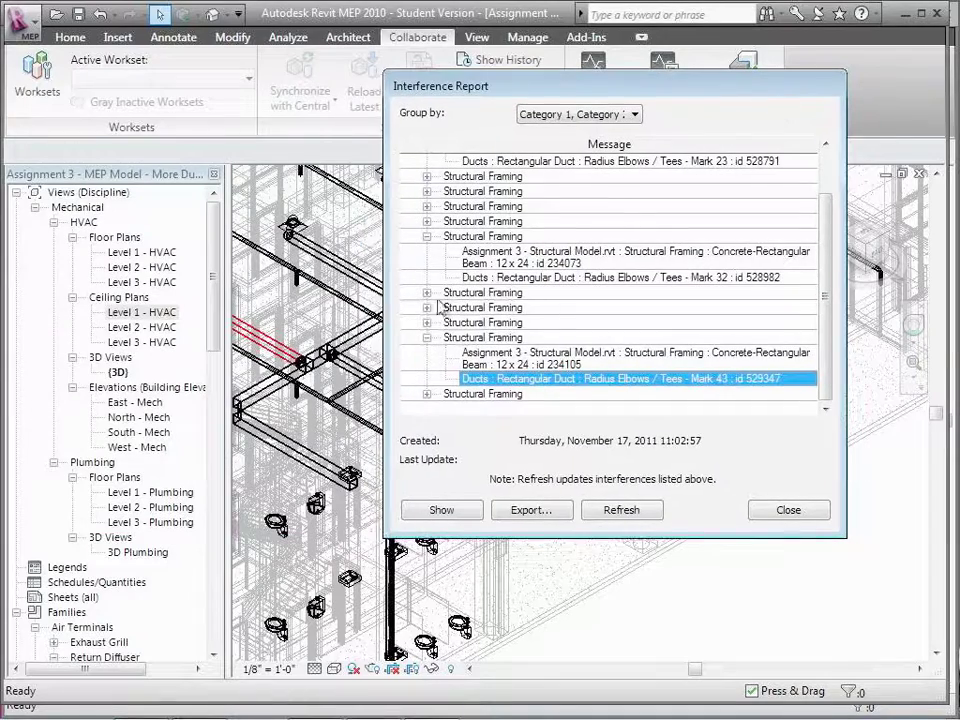
pyautogui.click(540, 358)
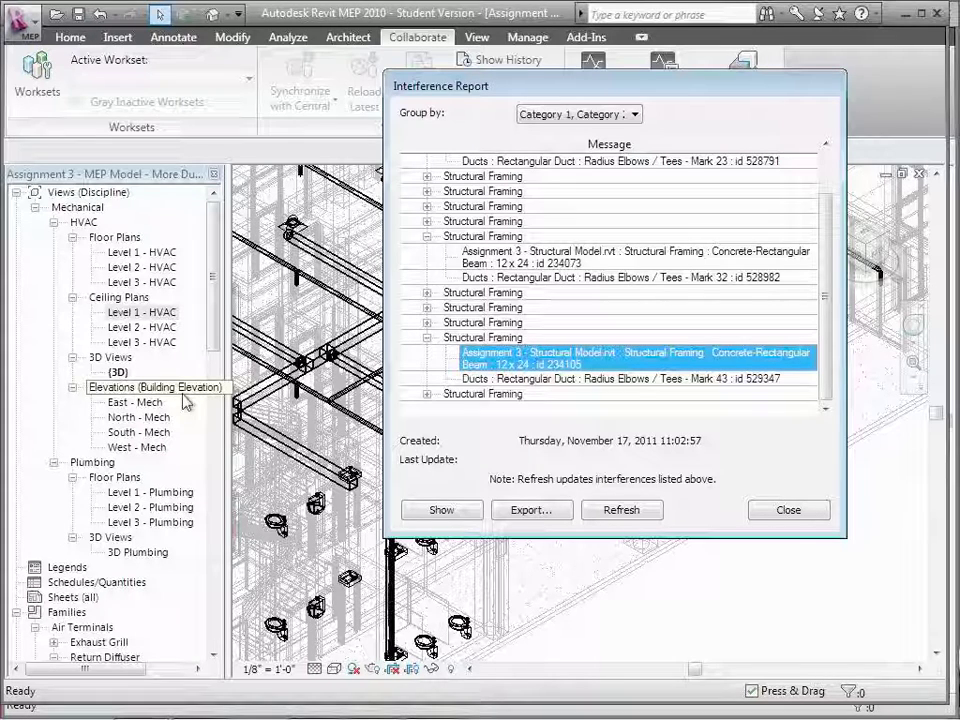
pyautogui.click(445, 511)
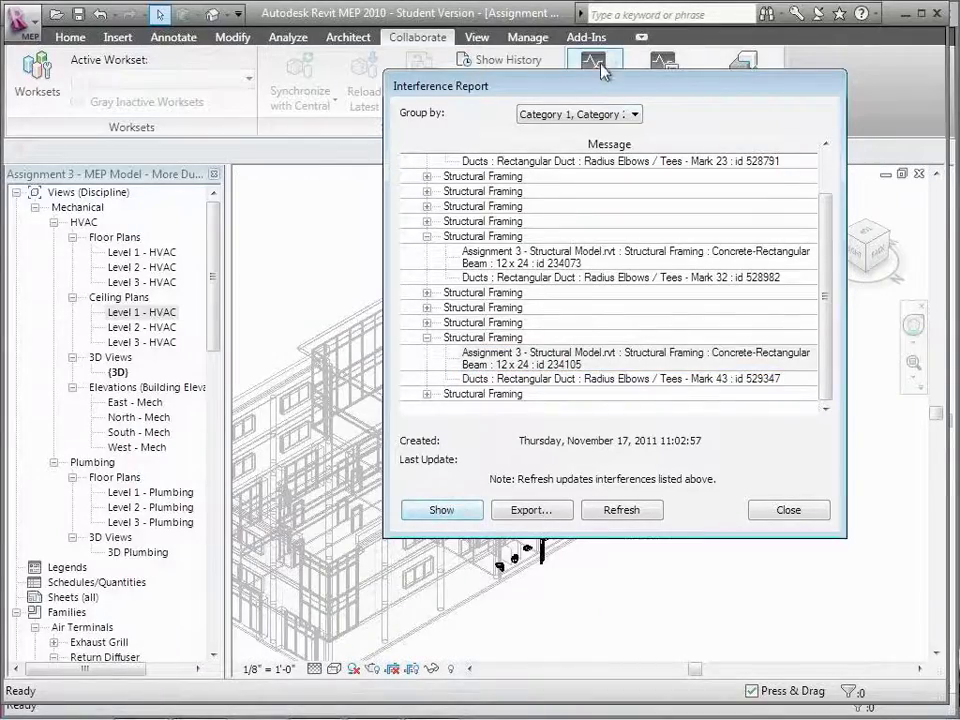
pyautogui.moveTo(405, 86); pyautogui.dragTo(405, 118)
pyautogui.moveTo(474, 116); pyautogui.dragTo(44, 106)
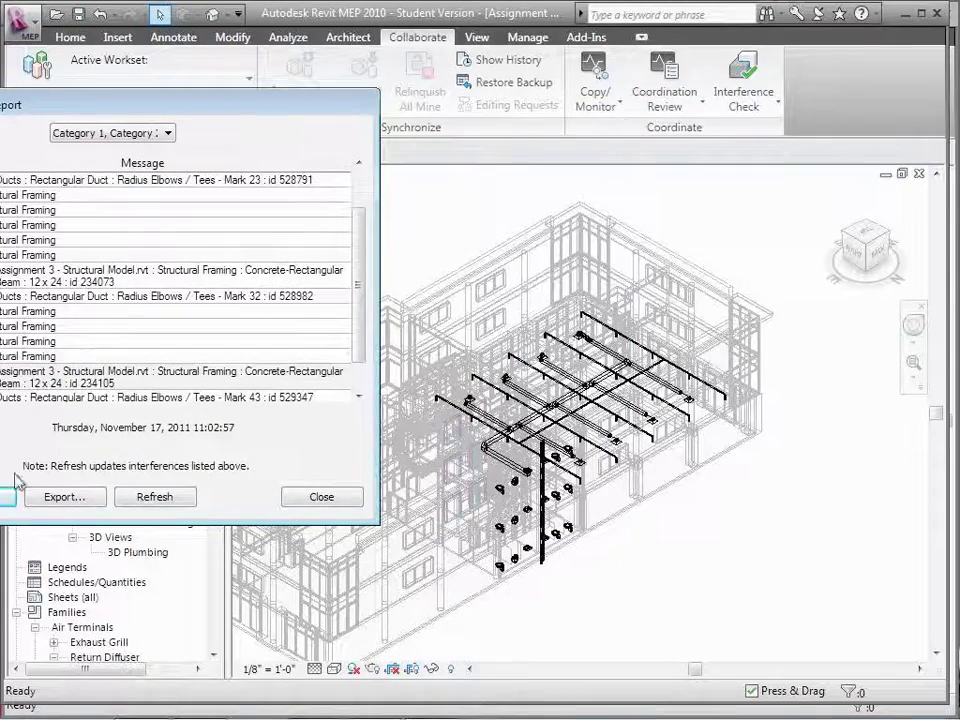
pyautogui.moveTo(236, 109); pyautogui.dragTo(291, 71)
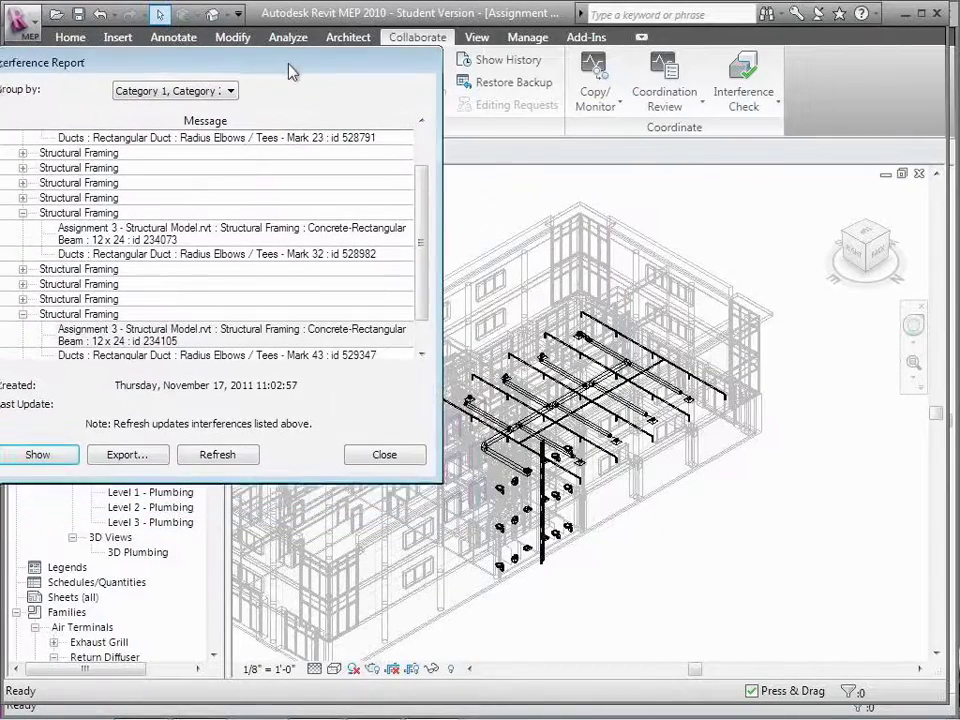
pyautogui.click(60, 454)
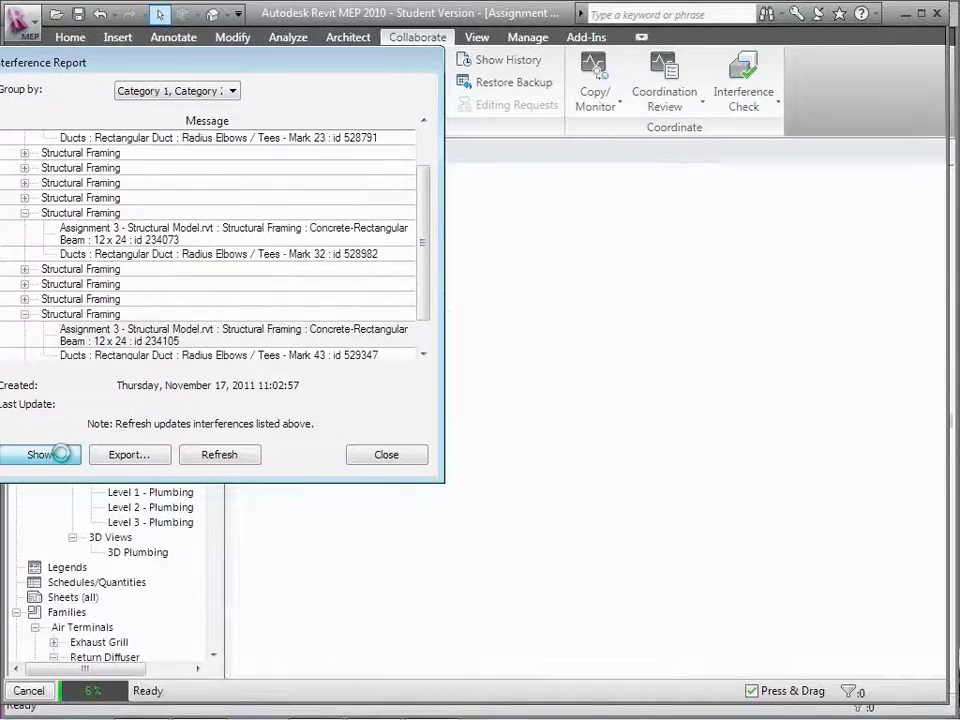
pyautogui.click(797, 268)
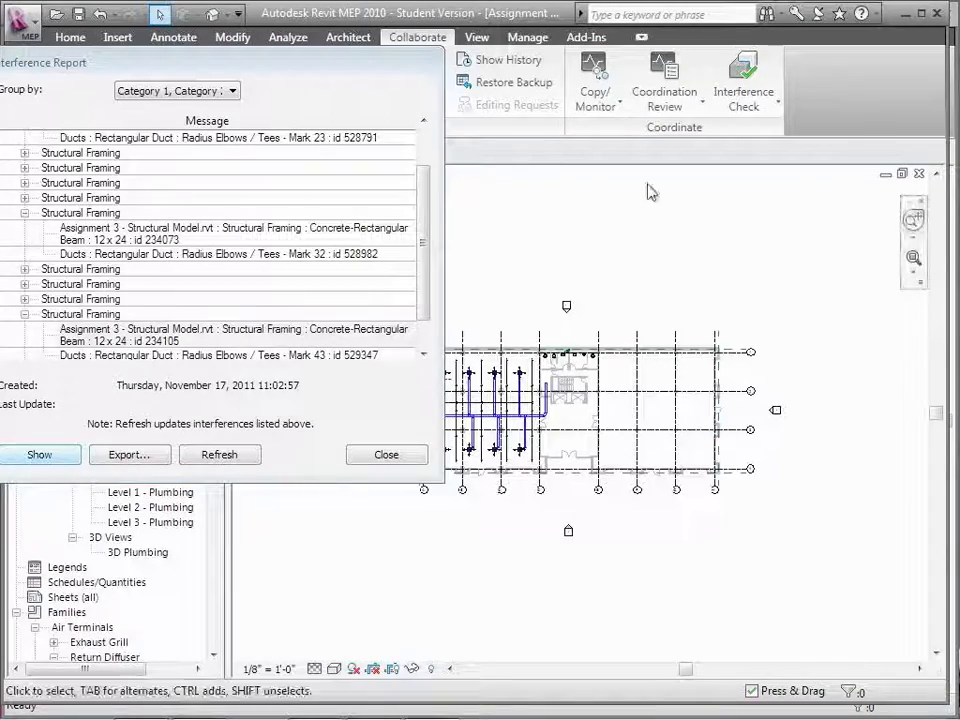
pyautogui.moveTo(773, 153)
pyautogui.mouseDown()
pyautogui.moveTo(701, 167)
pyautogui.moveTo(572, 155)
pyautogui.mouseUp()
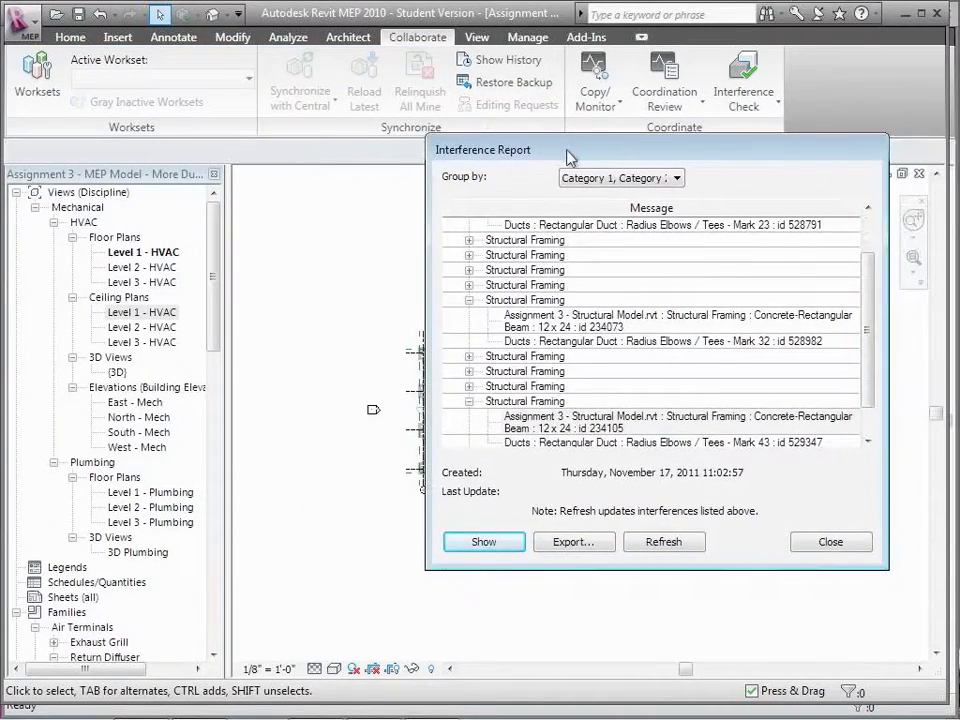
# Step: Open the Level 1 - HVAC ceiling plan and highlight duct Mark 43 and its conflicting 12 x 24 beam near grid D
pyautogui.doubleClick(140, 316)
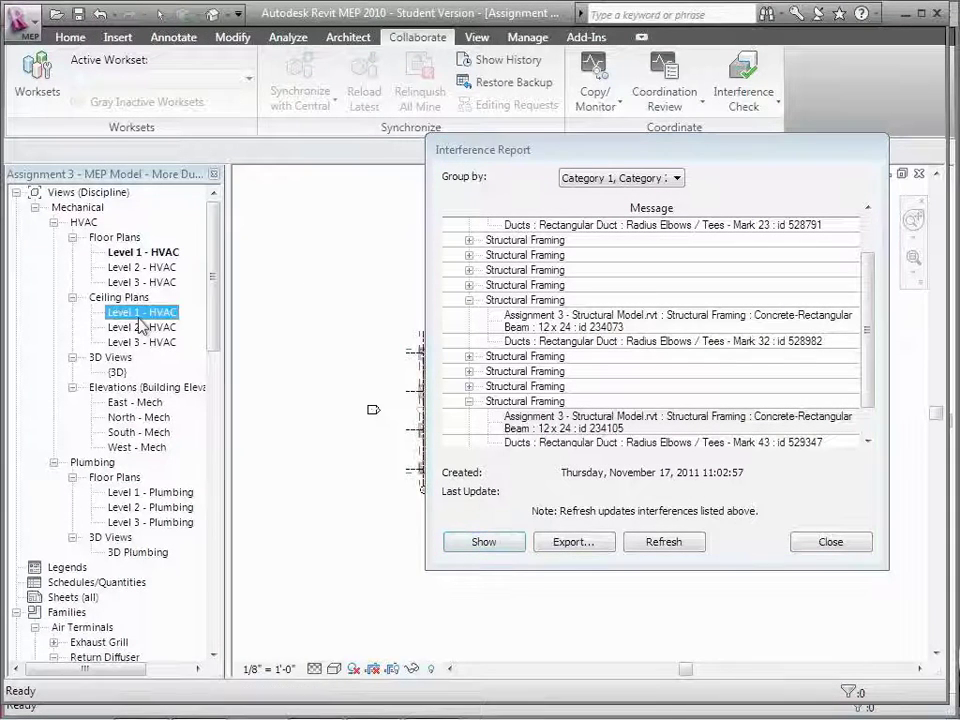
pyautogui.moveTo(559, 163)
pyautogui.mouseDown()
pyautogui.moveTo(615, 183)
pyautogui.moveTo(705, 180)
pyautogui.moveTo(790, 20)
pyautogui.moveTo(849, 170)
pyautogui.mouseUp()
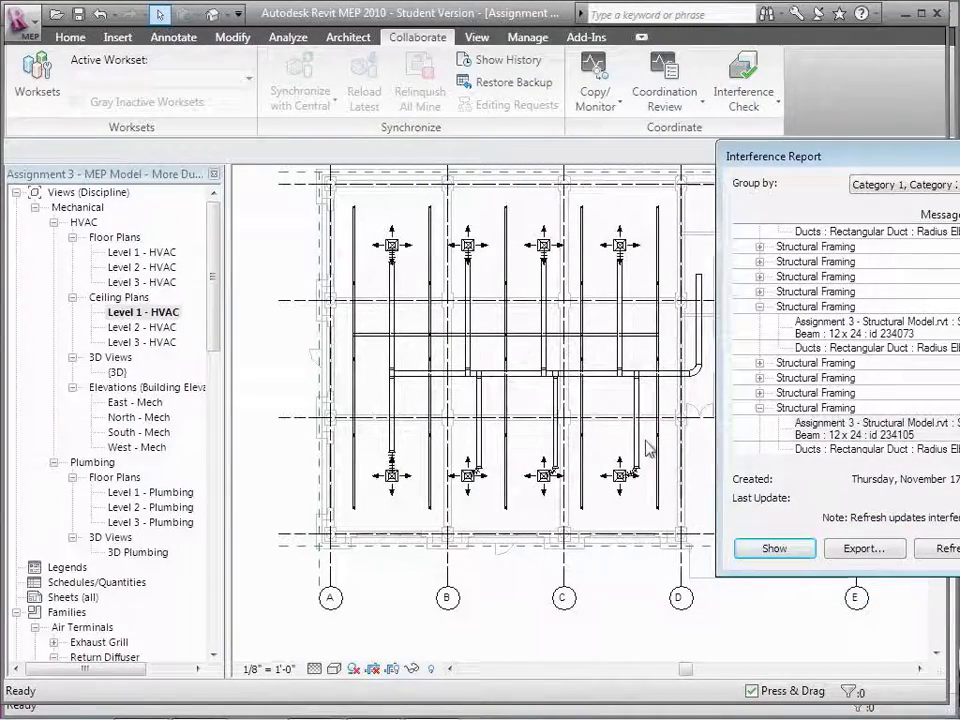
pyautogui.scroll(1, 622, 472)
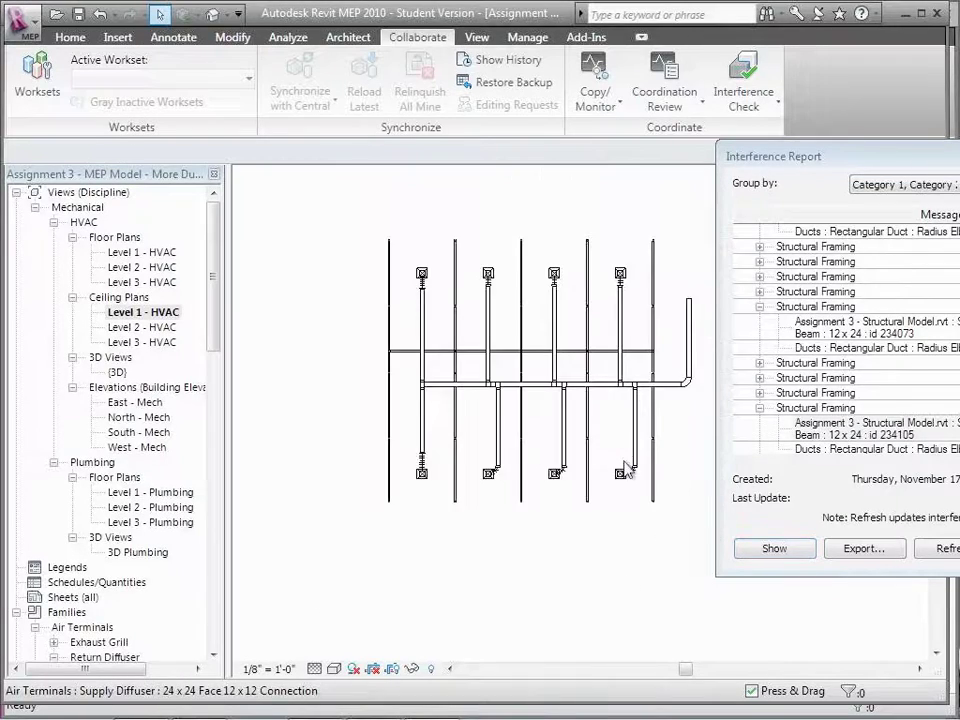
pyautogui.scroll(3, 622, 468)
pyautogui.moveTo(620, 460); pyautogui.dragTo(484, 461, button='middle')
pyautogui.scroll(3, 474, 455)
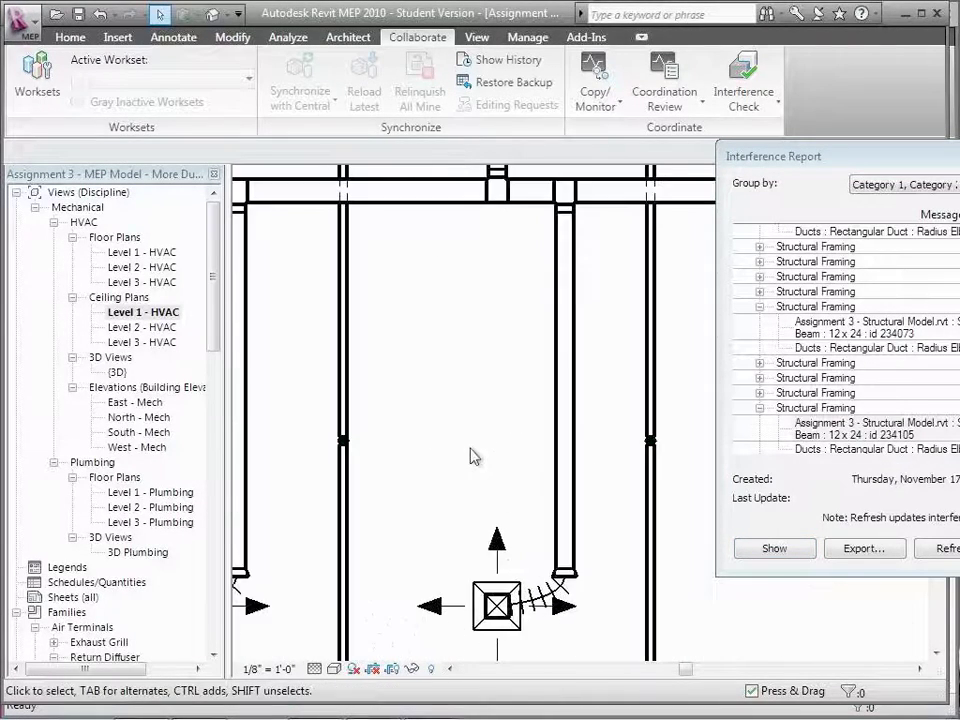
pyautogui.click(802, 450)
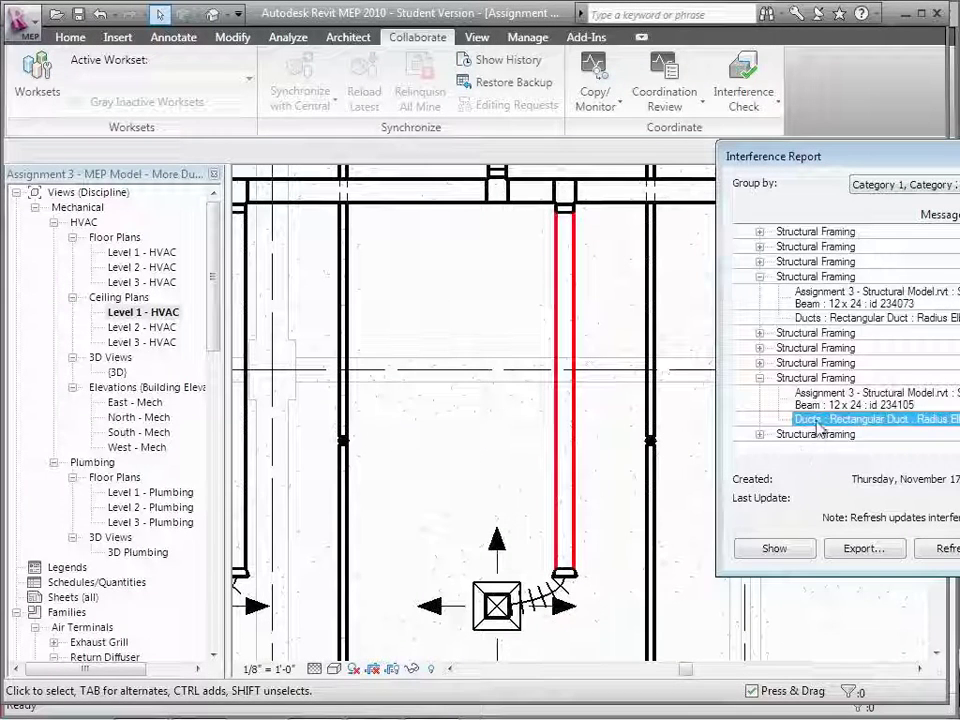
pyautogui.press('Up')
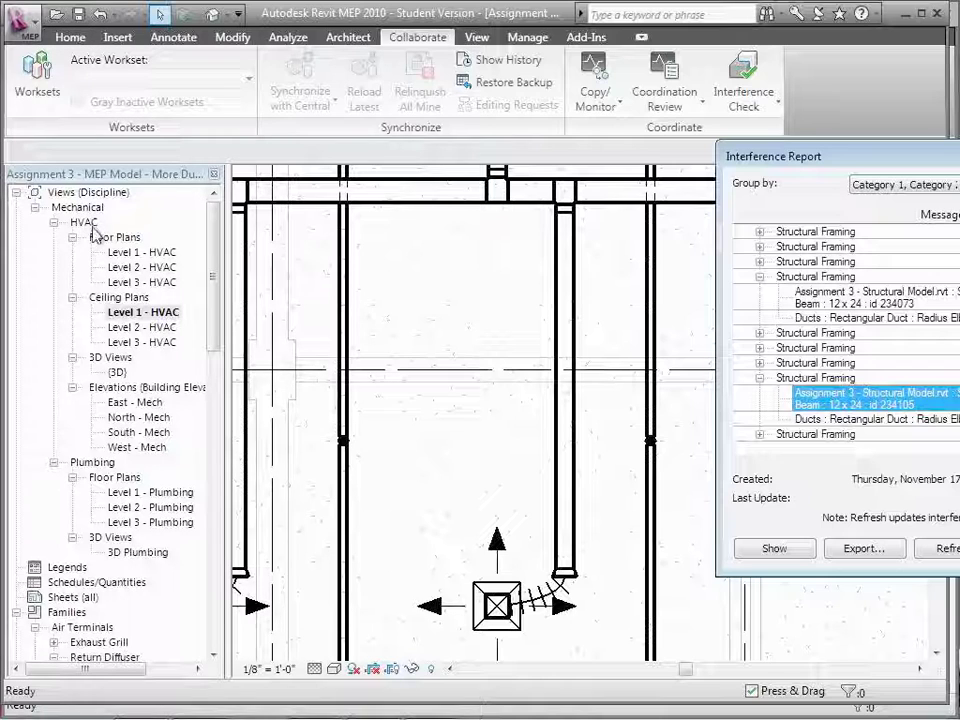
# Step: Create a camera view from the Level 1 - HVAC floor plan, looking diagonally across the ducted area from near grid D toward grid A
pyautogui.doubleClick(118, 254)
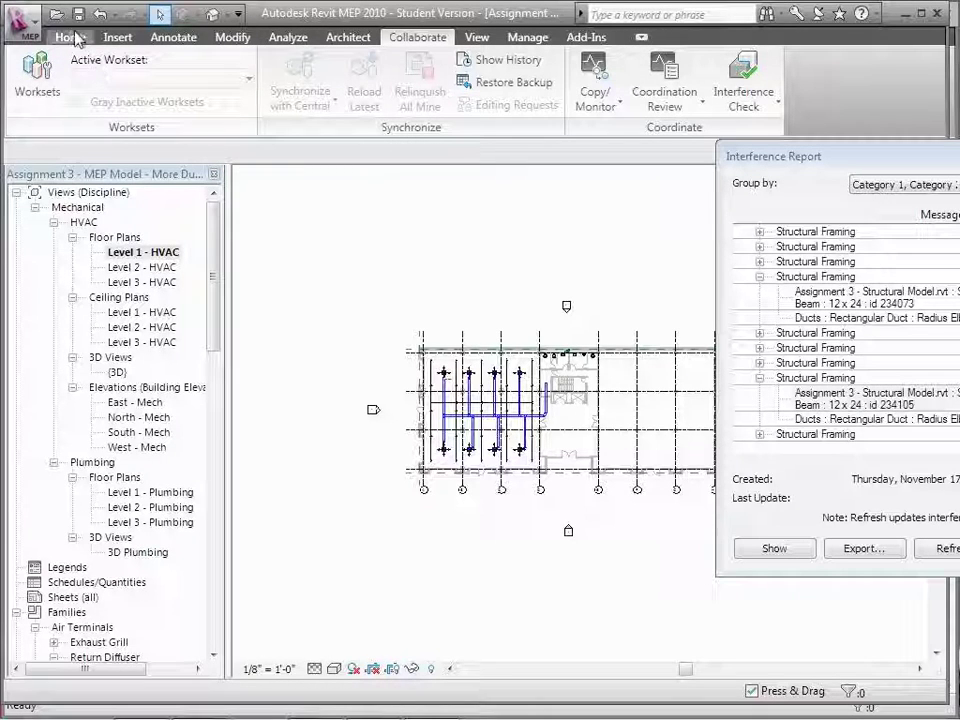
pyautogui.click(477, 37)
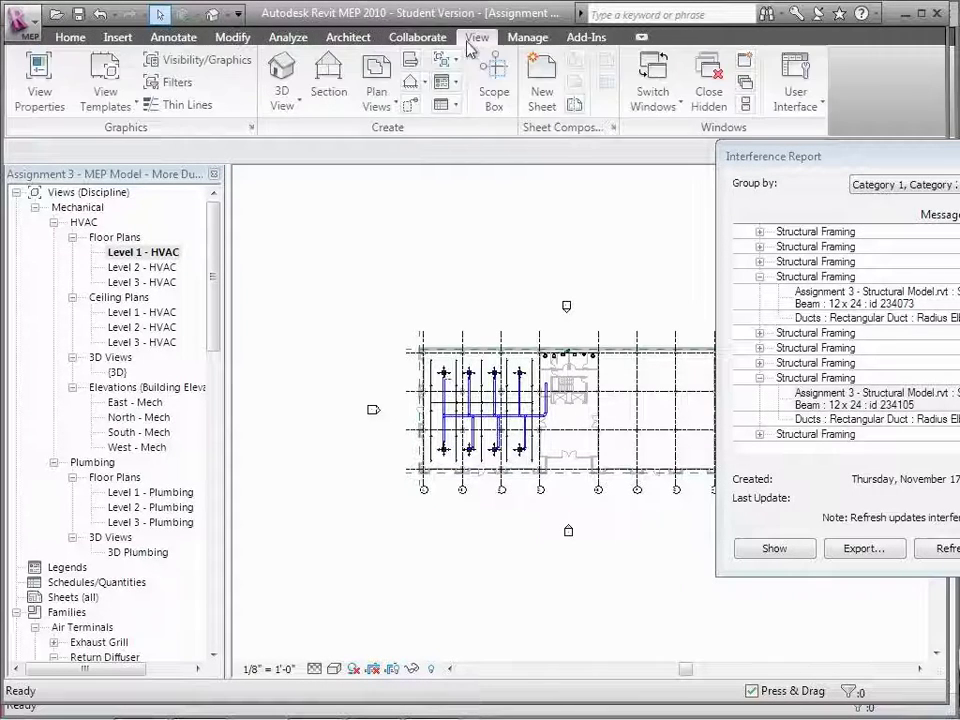
pyautogui.click(290, 100)
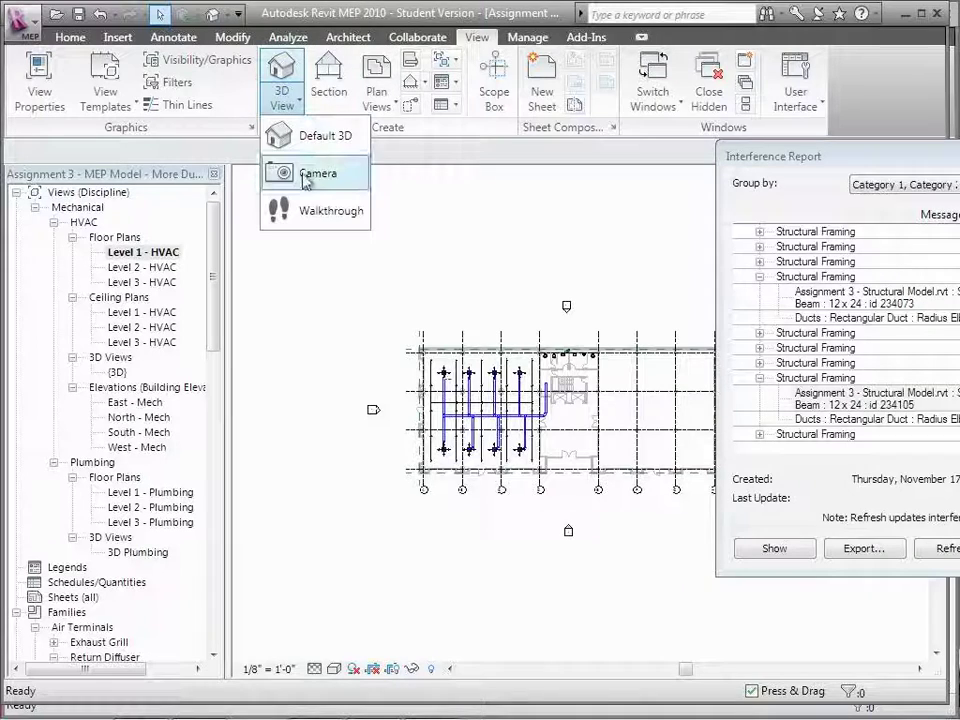
pyautogui.click(306, 186)
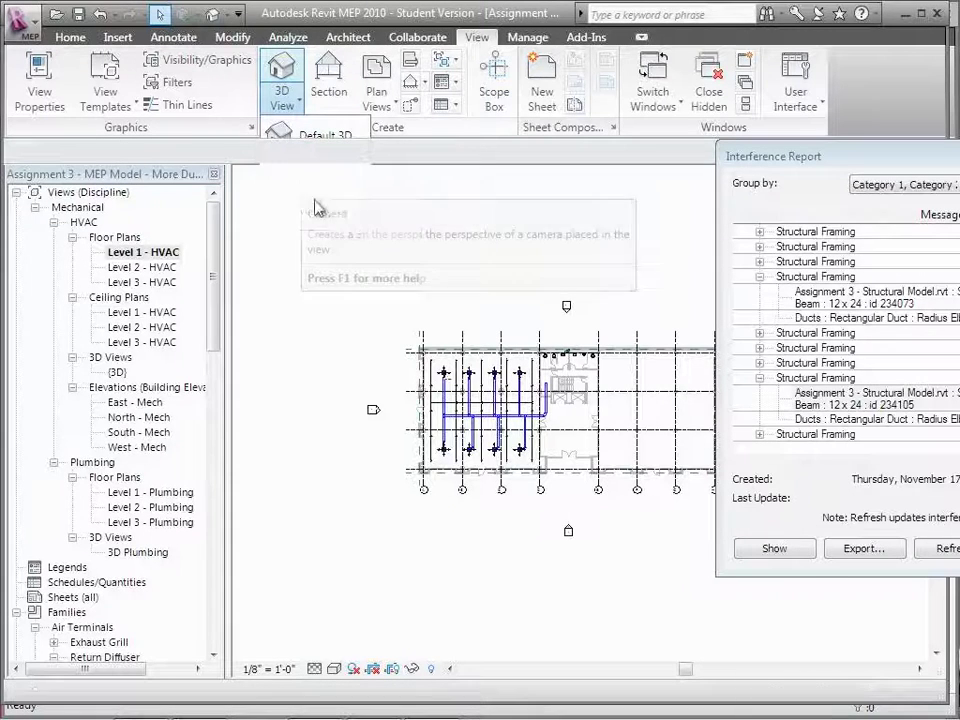
pyautogui.click(537, 464)
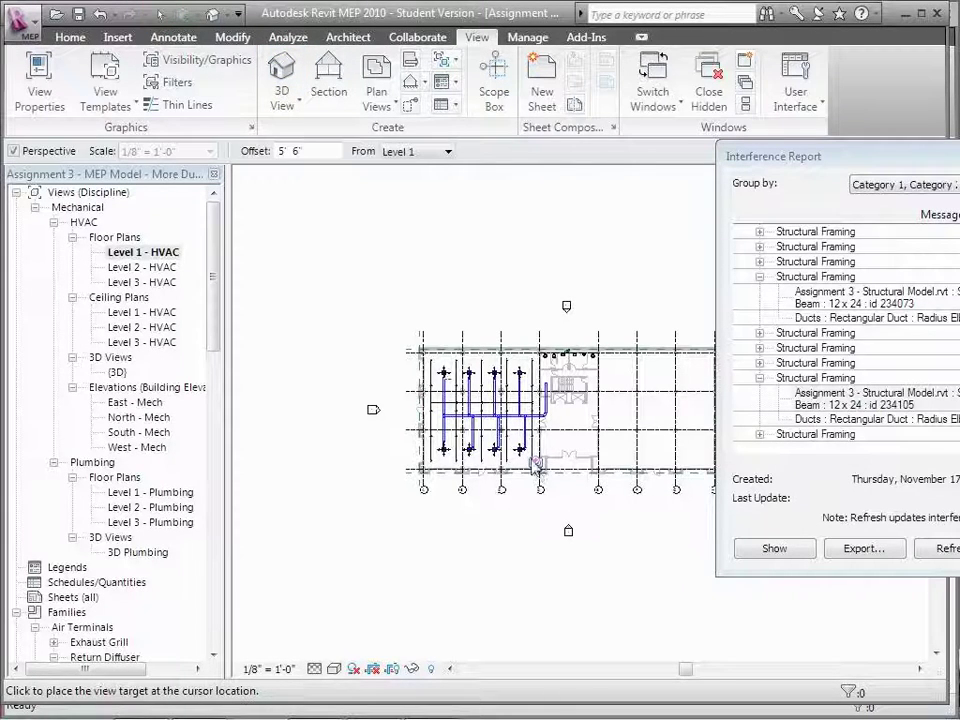
pyautogui.click(428, 360)
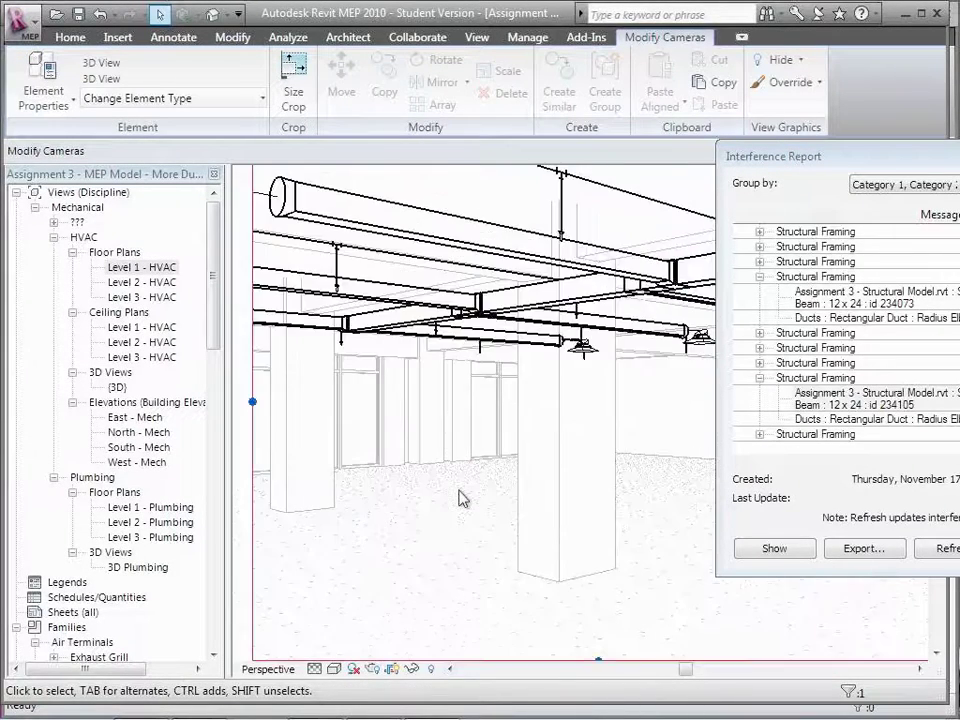
# Step: Highlight duct Mark 43, duct Mark 32 and the latter's 12 x 24 beam in the camera view, keeping the report clear of the ducts
pyautogui.moveTo(793, 155); pyautogui.dragTo(12, 68)
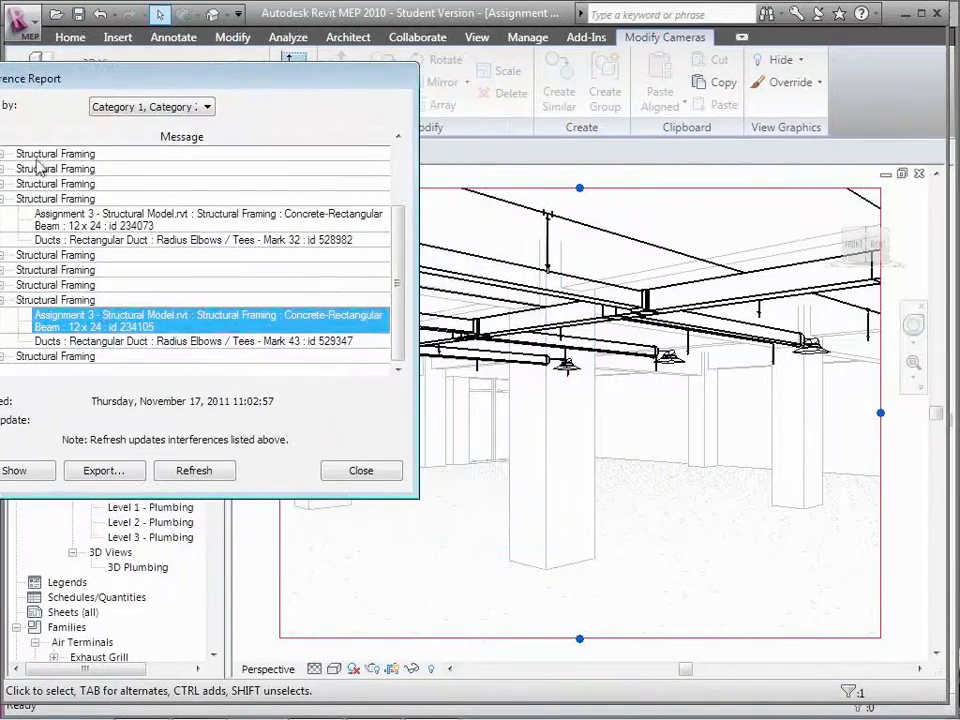
pyautogui.click(121, 342)
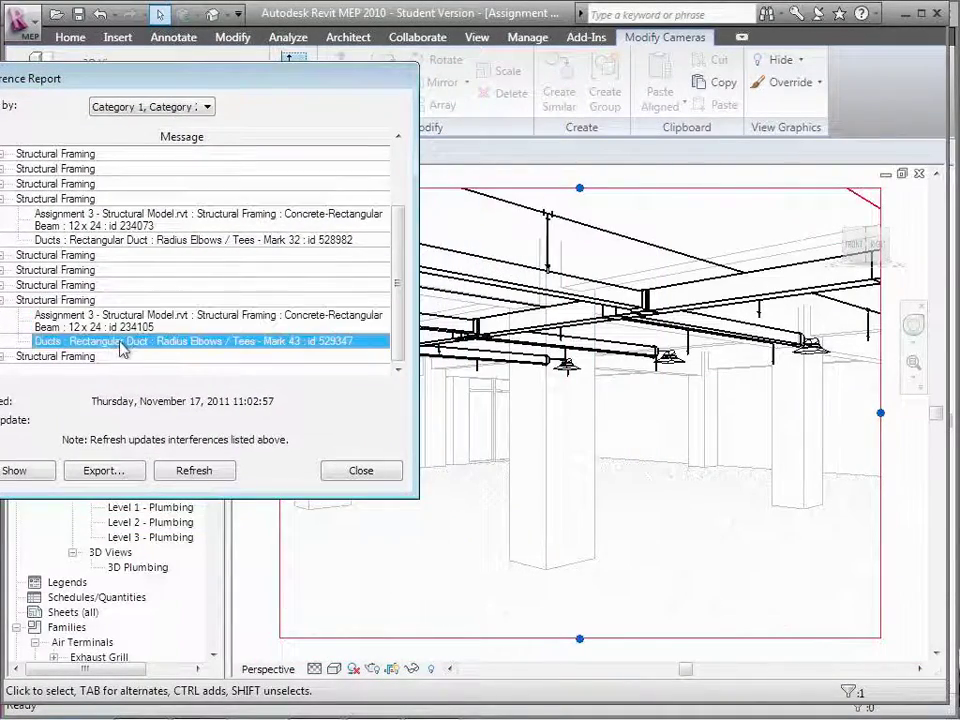
pyautogui.click(113, 246)
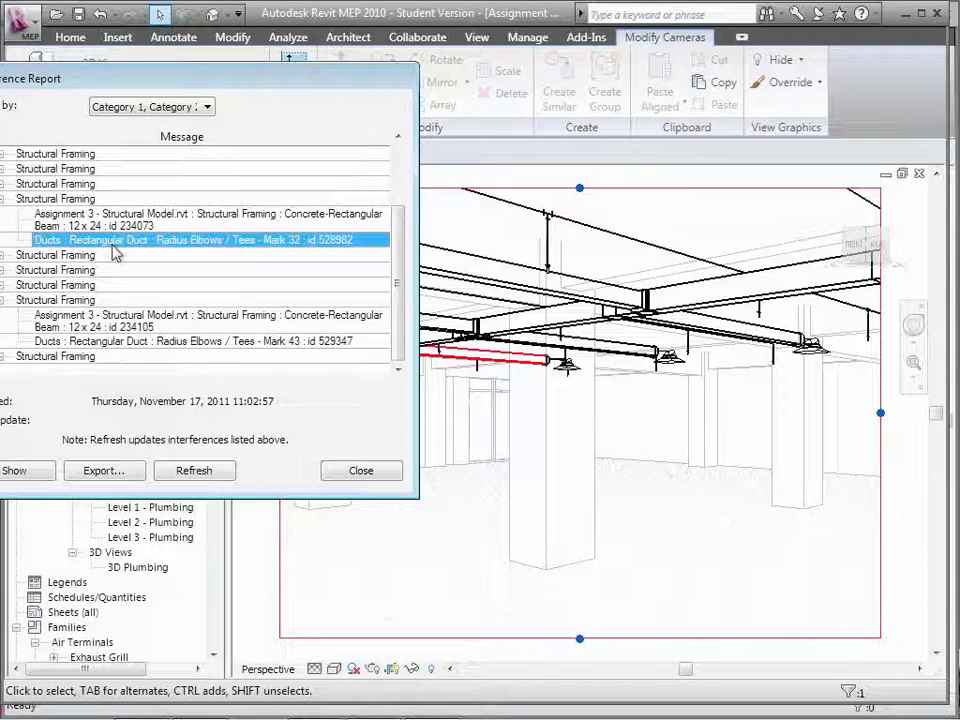
pyautogui.moveTo(253, 81); pyautogui.dragTo(764, 428)
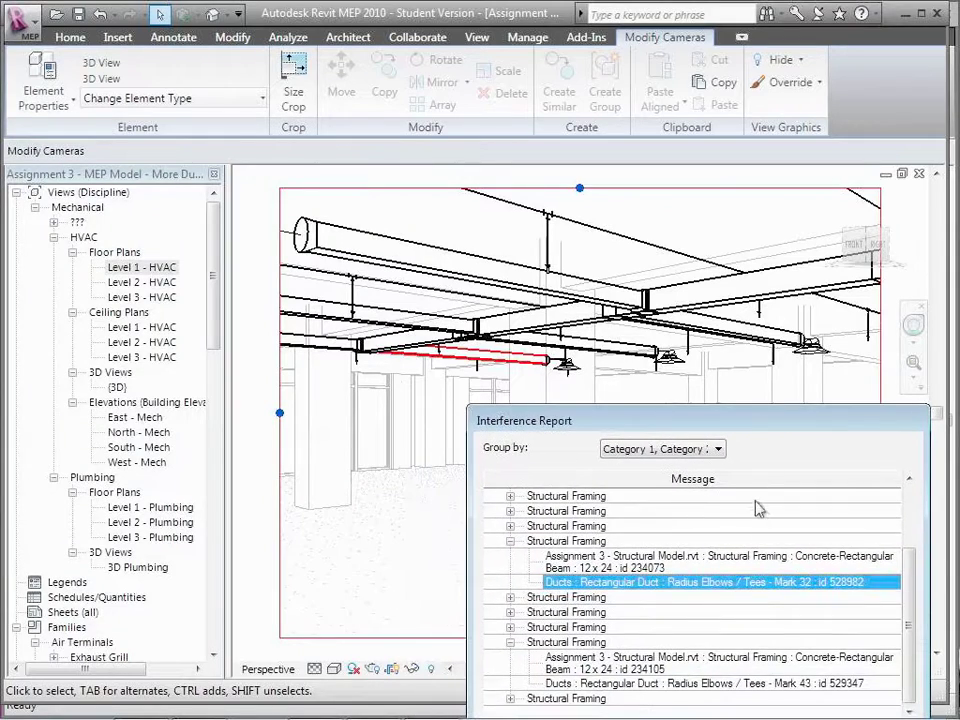
pyautogui.click(706, 556)
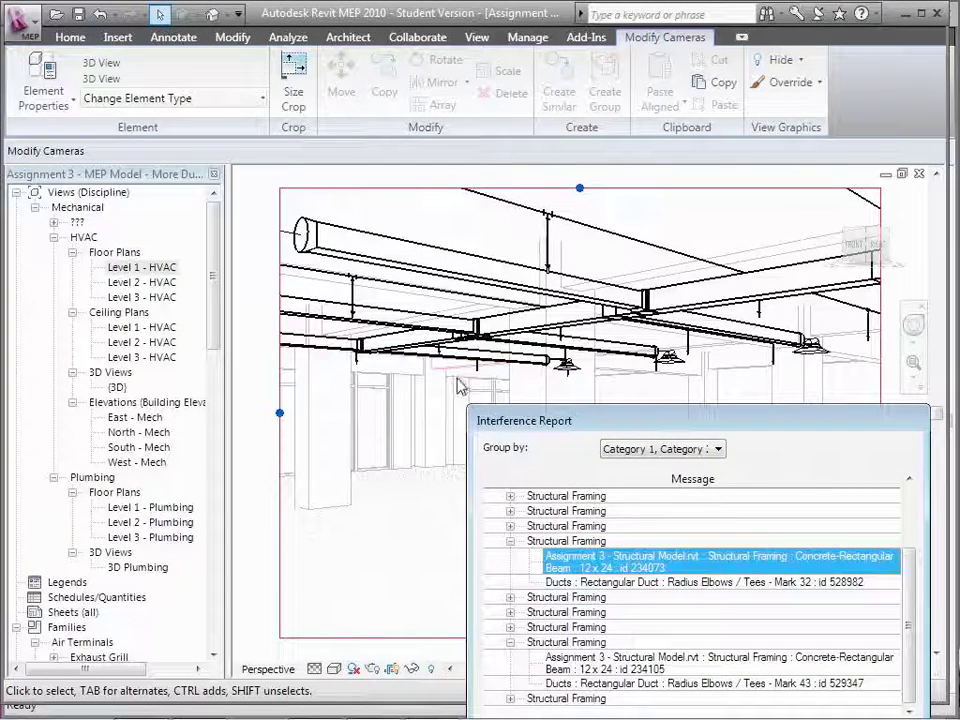
# Step: Expand the conflicts for ducts Mark 39 and Mark 31 and highlight their 12 x 24 beams and rectangular ducts in the camera view
pyautogui.click(510, 597)
pyautogui.click(594, 623)
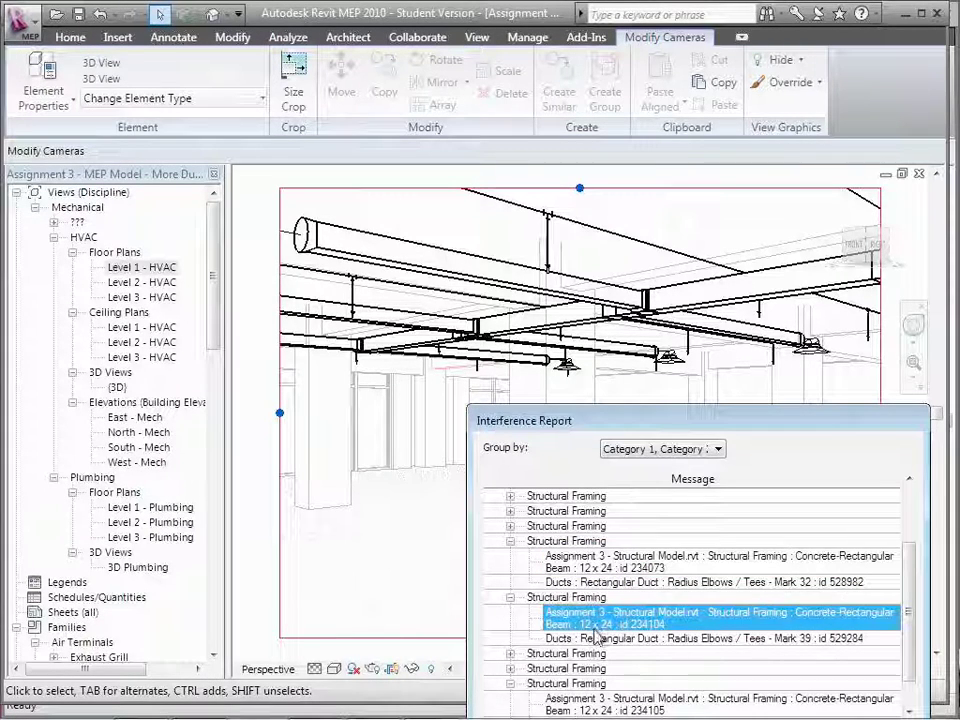
pyautogui.click(596, 638)
pyautogui.click(510, 527)
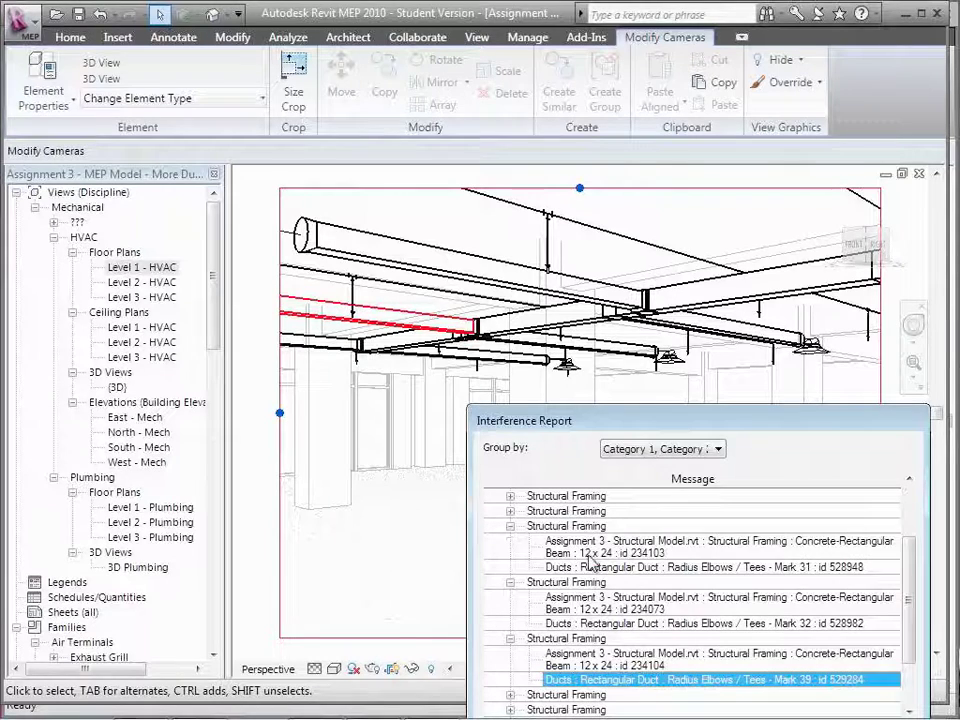
pyautogui.click(535, 552)
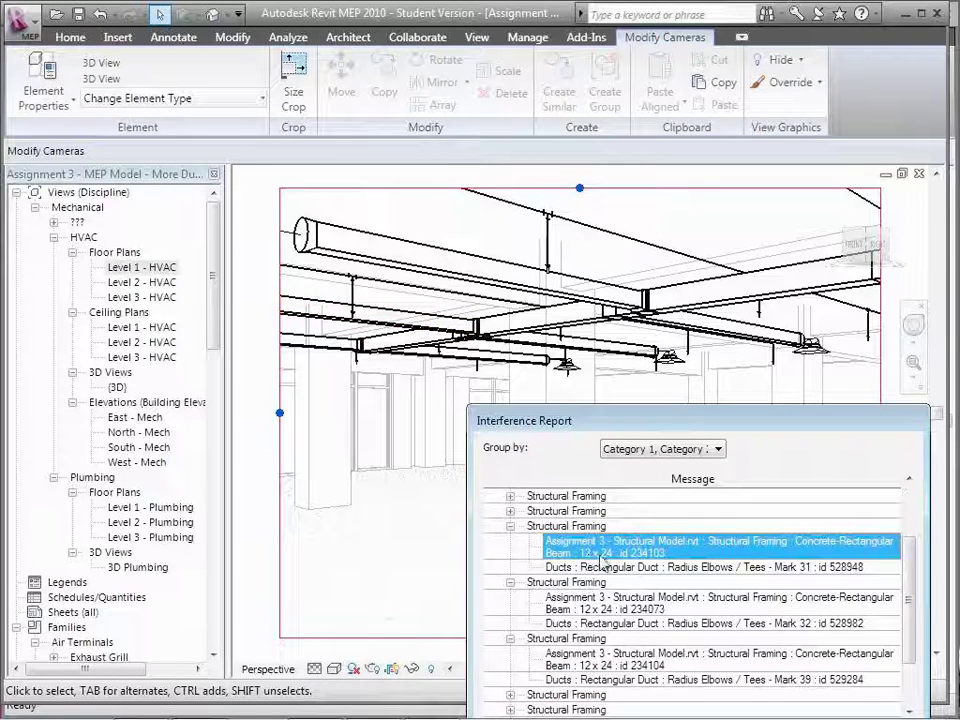
pyautogui.click(604, 569)
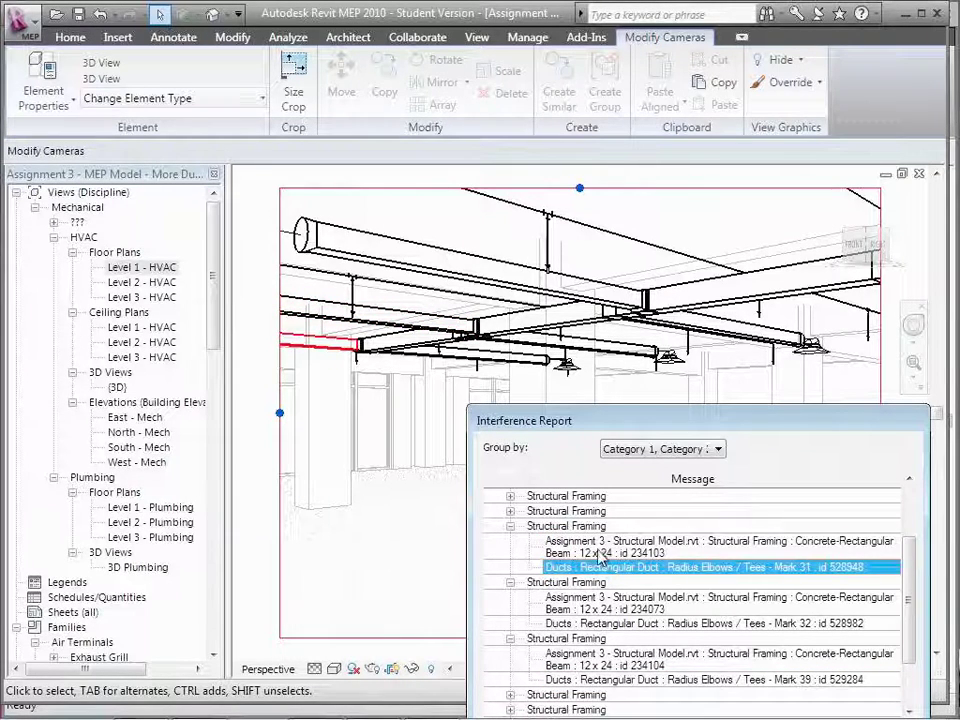
pyautogui.click(604, 545)
# Step: Enlarge the interference report upward, expand the conflict for duct Mark 44, and highlight its 16 x 32 beam
pyautogui.moveTo(622, 407); pyautogui.dragTo(620, 186)
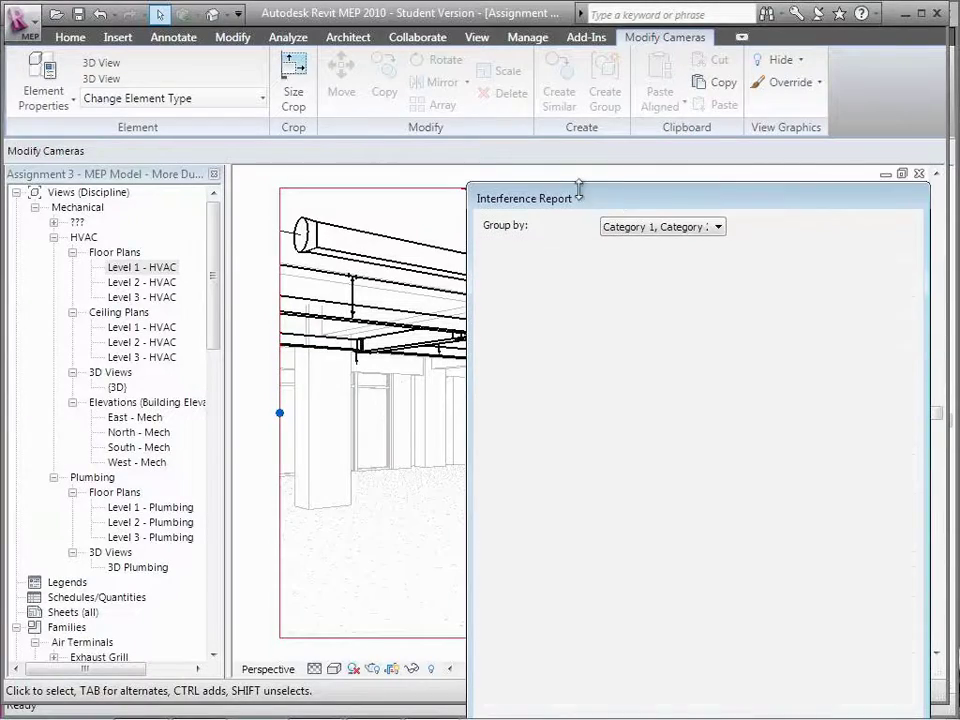
pyautogui.click(511, 646)
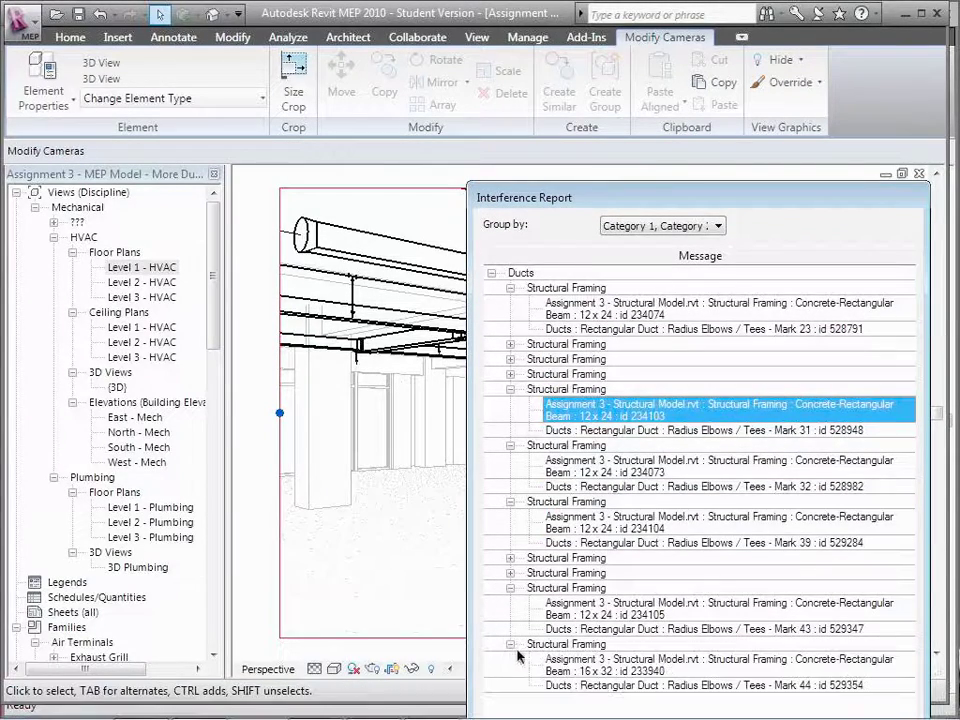
pyautogui.click(563, 665)
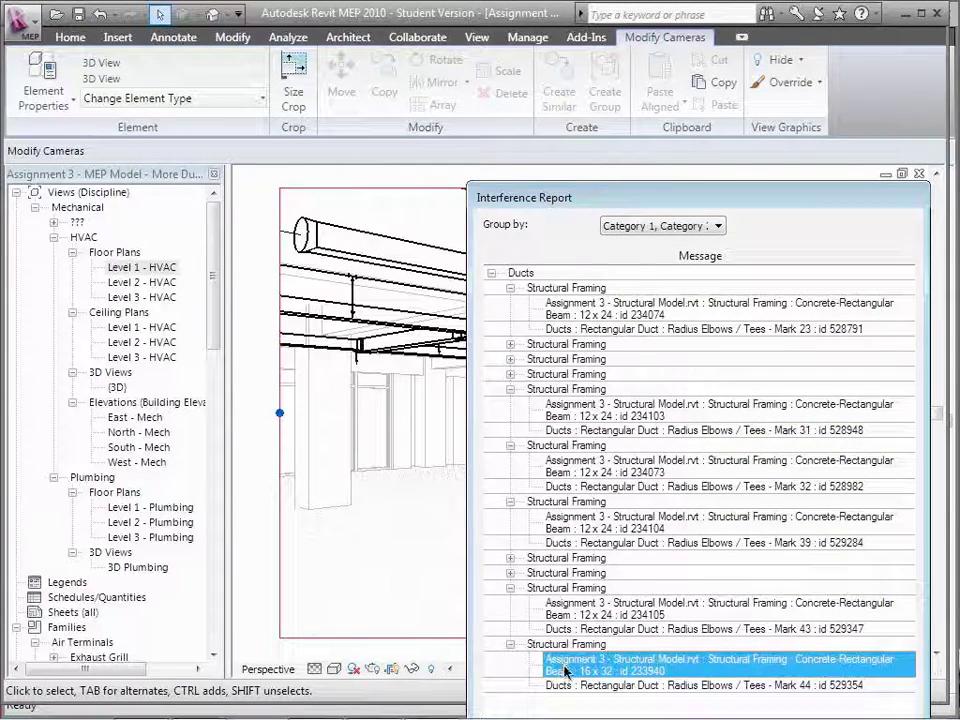
# Step: Highlight duct Mark 43 and its conflicting 12 x 24 beam, moving the report clear of the camera view
pyautogui.moveTo(804, 199); pyautogui.dragTo(838, 183)
pyautogui.click(625, 591)
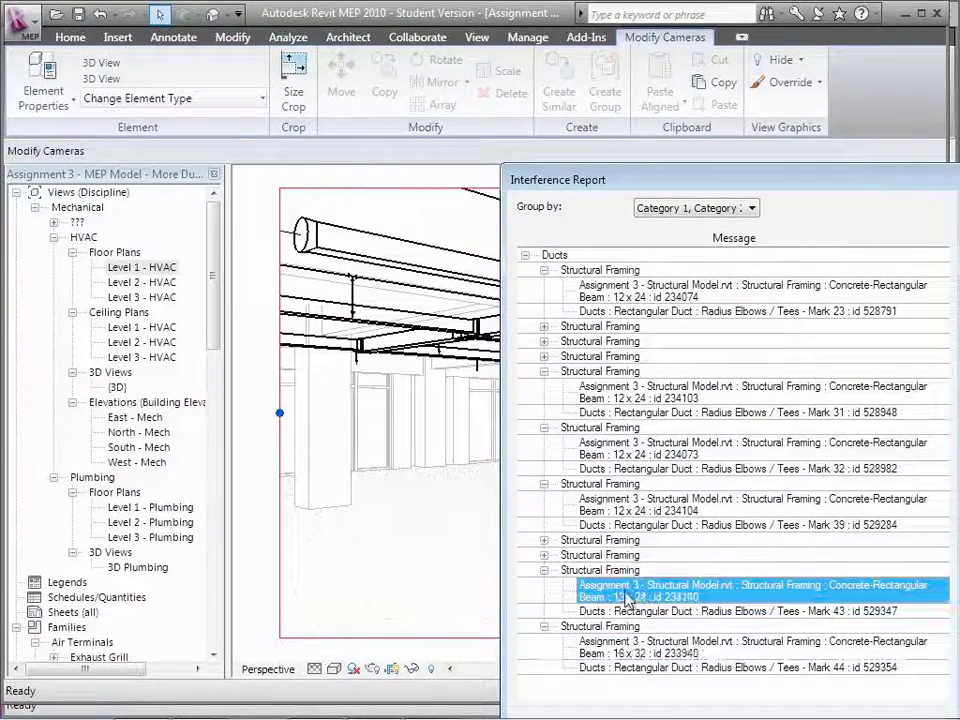
pyautogui.moveTo(729, 197); pyautogui.dragTo(162, 155)
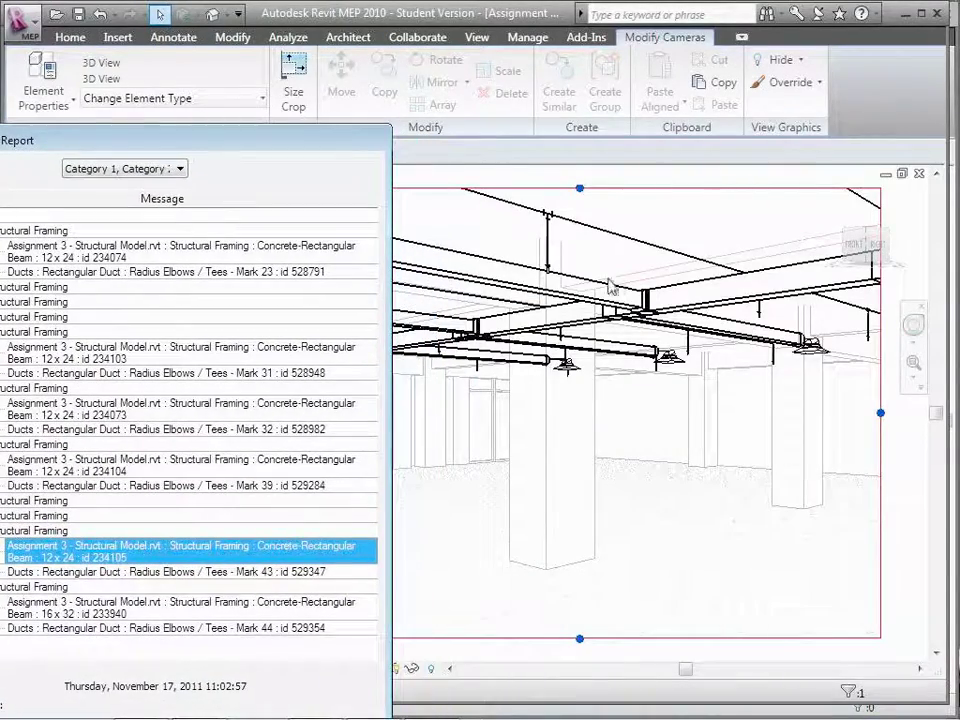
pyautogui.click(158, 572)
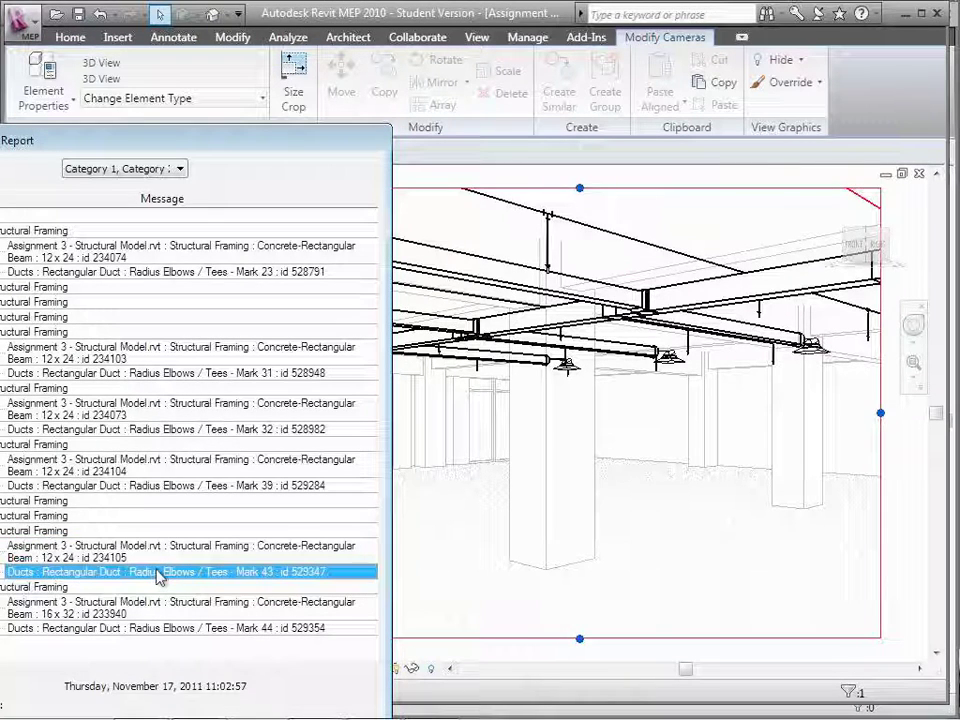
# Step: Turn the camera toward duct Mark 43 and alternately highlight the duct and its 12 x 24 beam to compare them
pyautogui.click(913, 325)
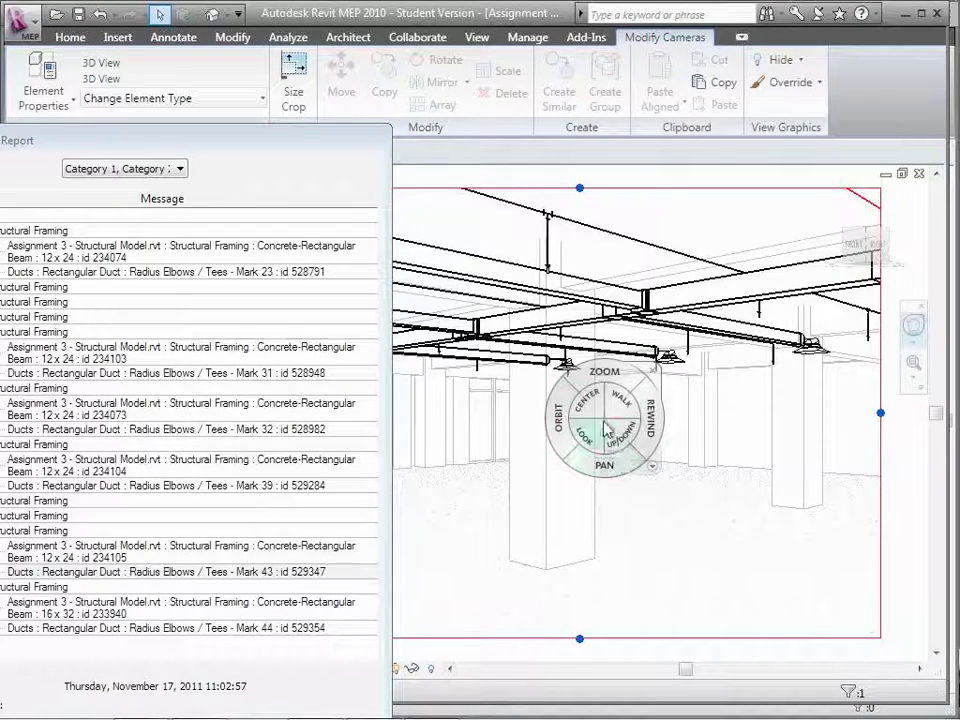
pyautogui.moveTo(601, 437); pyautogui.dragTo(636, 407)
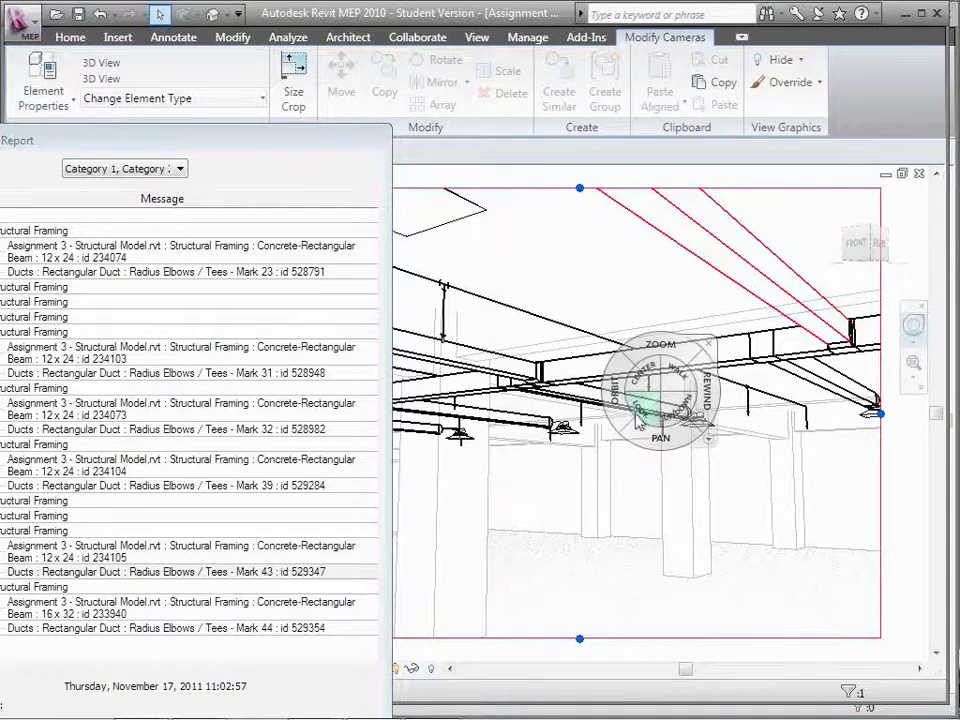
pyautogui.click(92, 572)
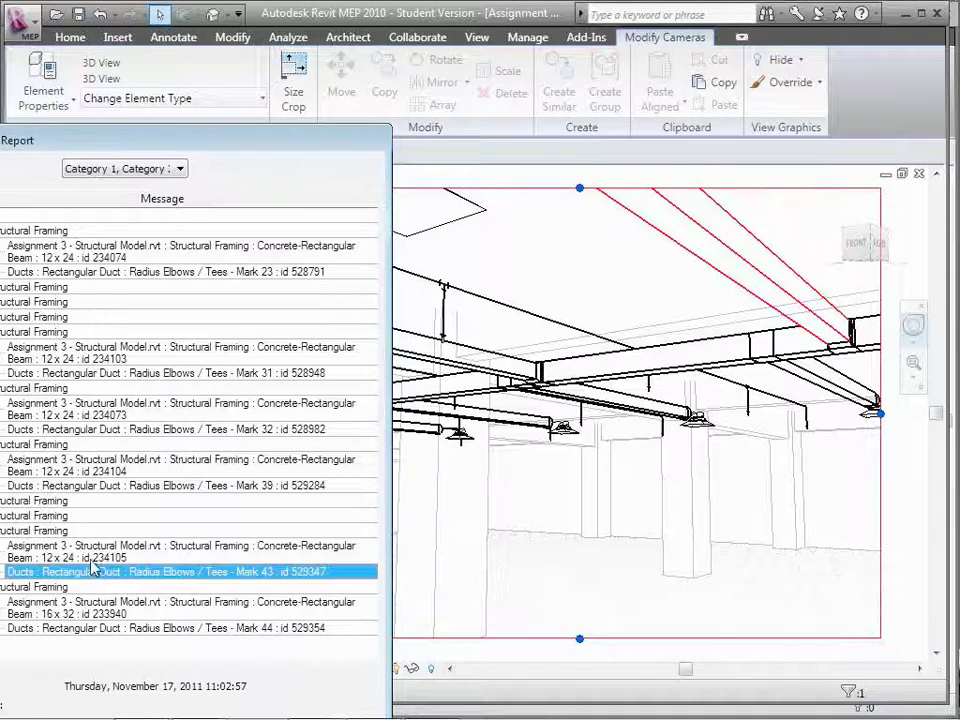
pyautogui.click(92, 560)
pyautogui.click(92, 574)
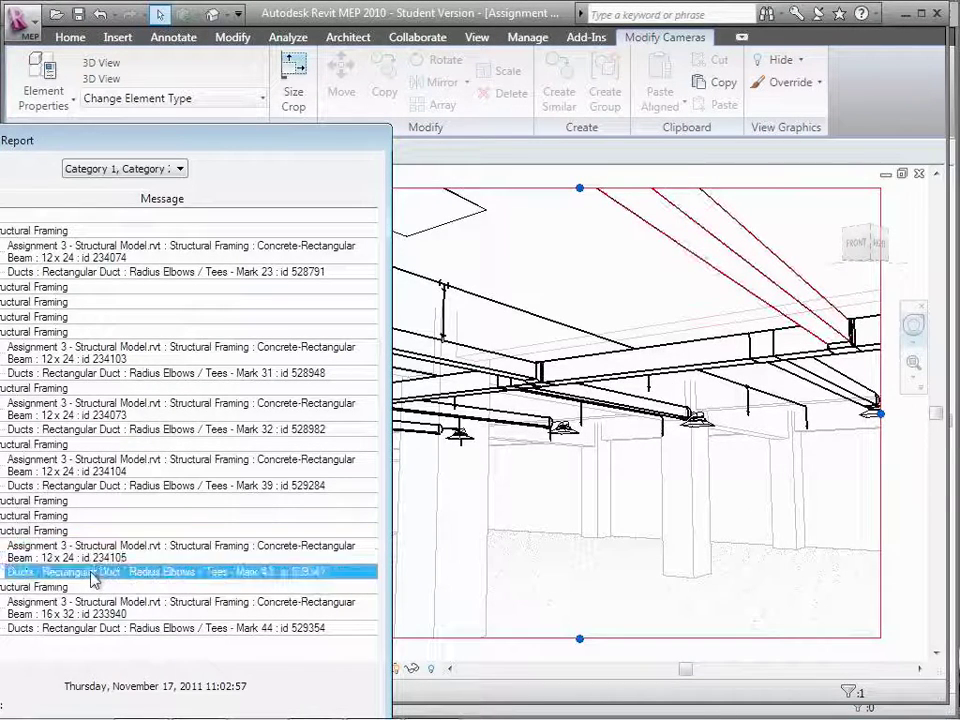
pyautogui.click(92, 560)
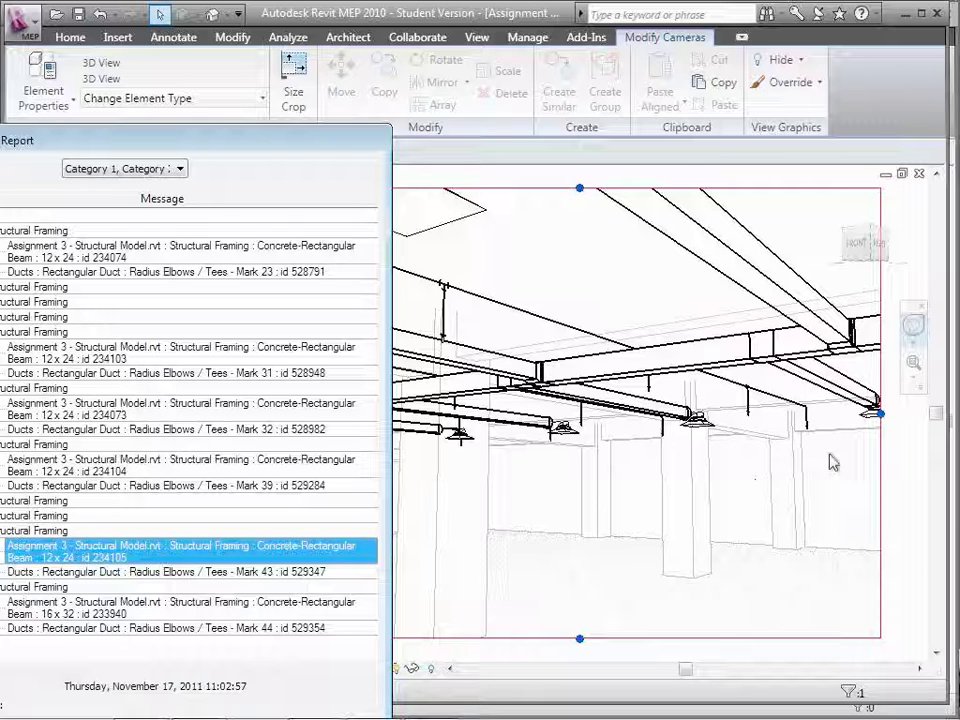
# Step: Rewind the camera to its original viewing direction and narrow the interference report to uncover more of the view
pyautogui.click(521, 716)
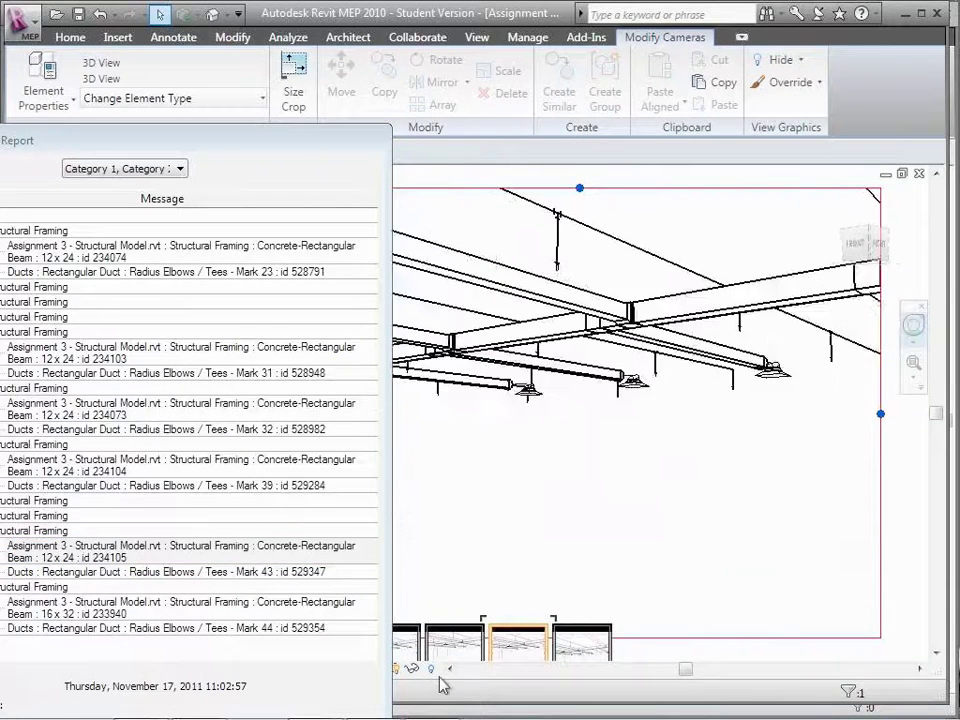
pyautogui.click(453, 645)
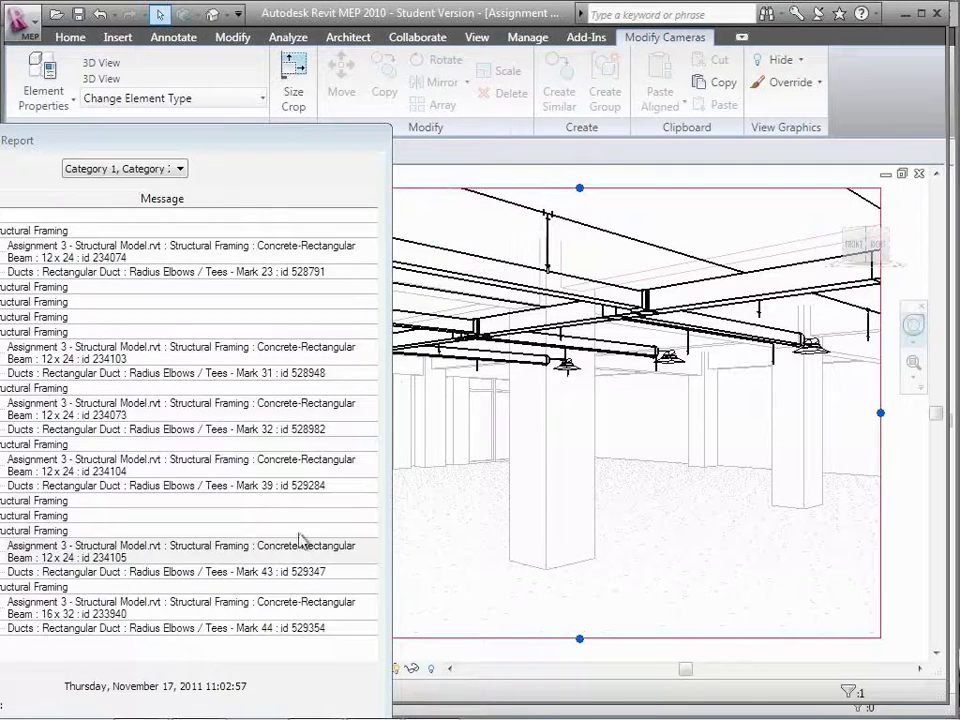
pyautogui.moveTo(390, 511); pyautogui.dragTo(318, 510)
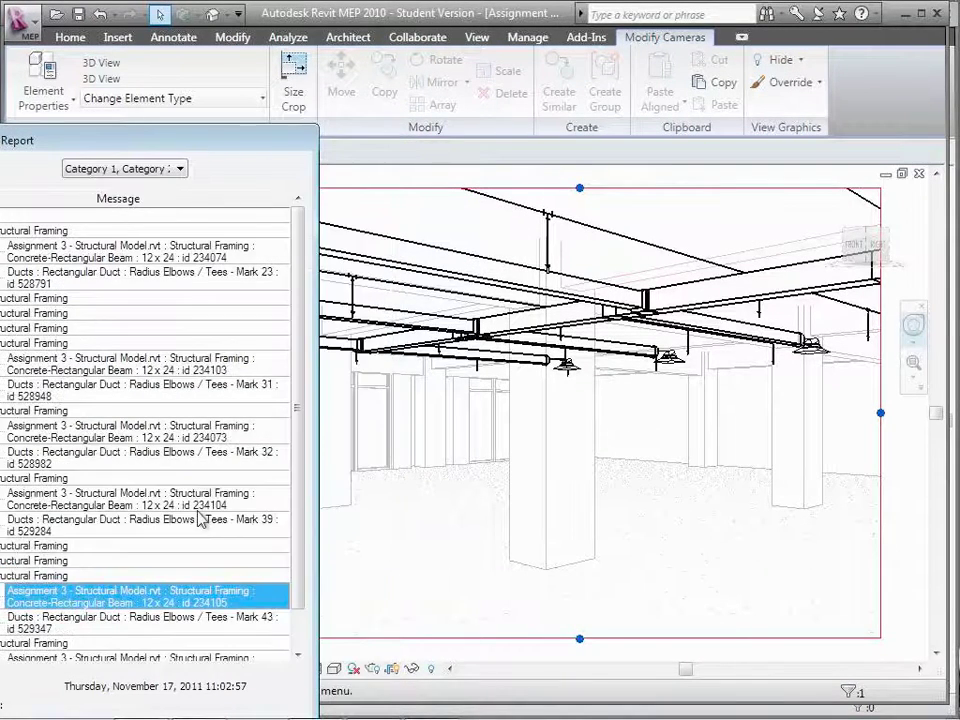
# Step: Set the camera view's visual style to Shading with Edges and deselect the camera
pyautogui.click(334, 668)
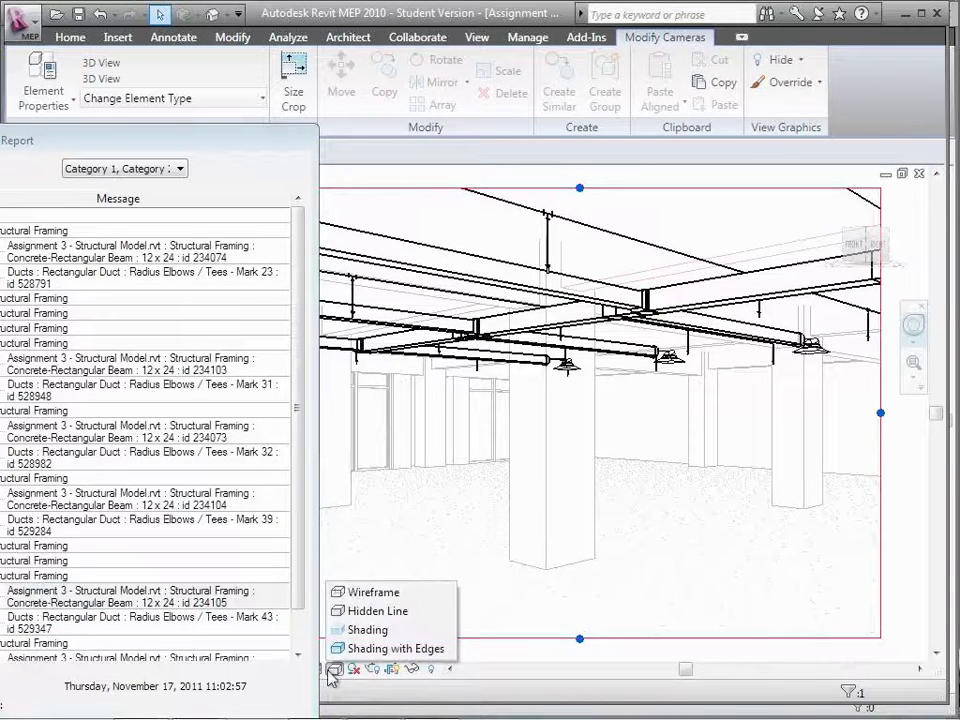
pyautogui.click(352, 648)
pyautogui.press('Escape')
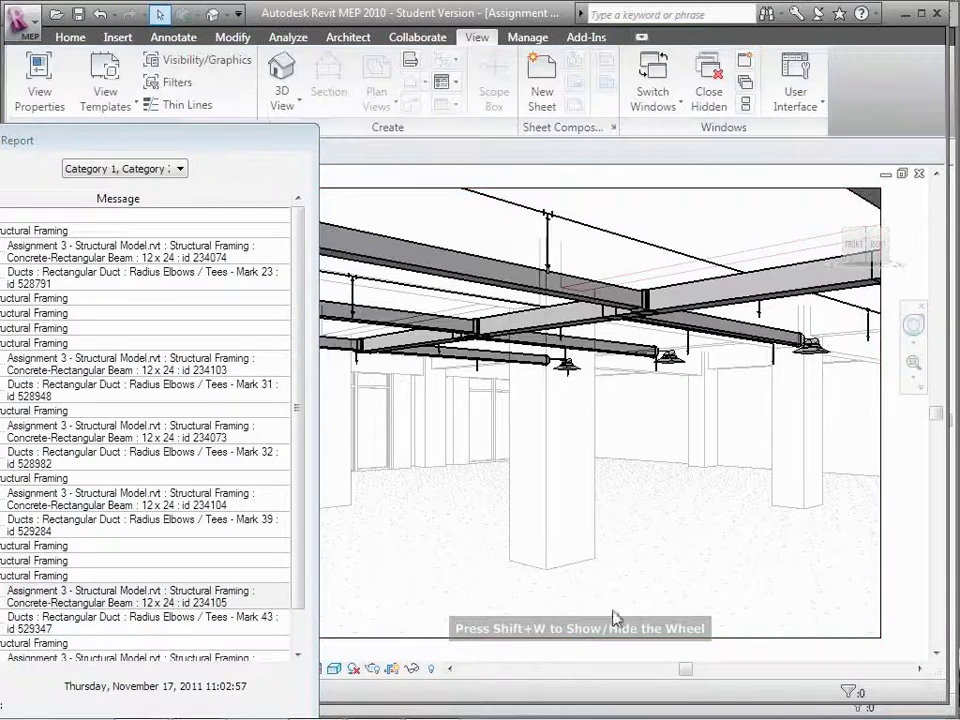
# Step: Highlight ducts Mark 39 and Mark 43 with their 12 x 24 beams in the shaded view, turning the camera toward duct Mark 43
pyautogui.click(210, 537)
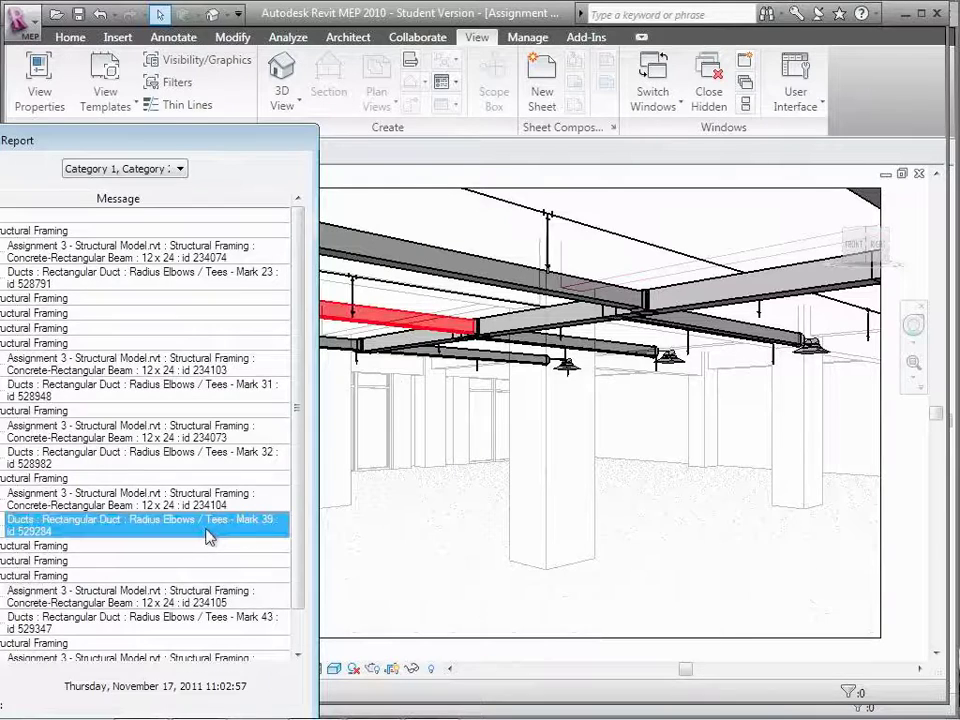
pyautogui.click(210, 505)
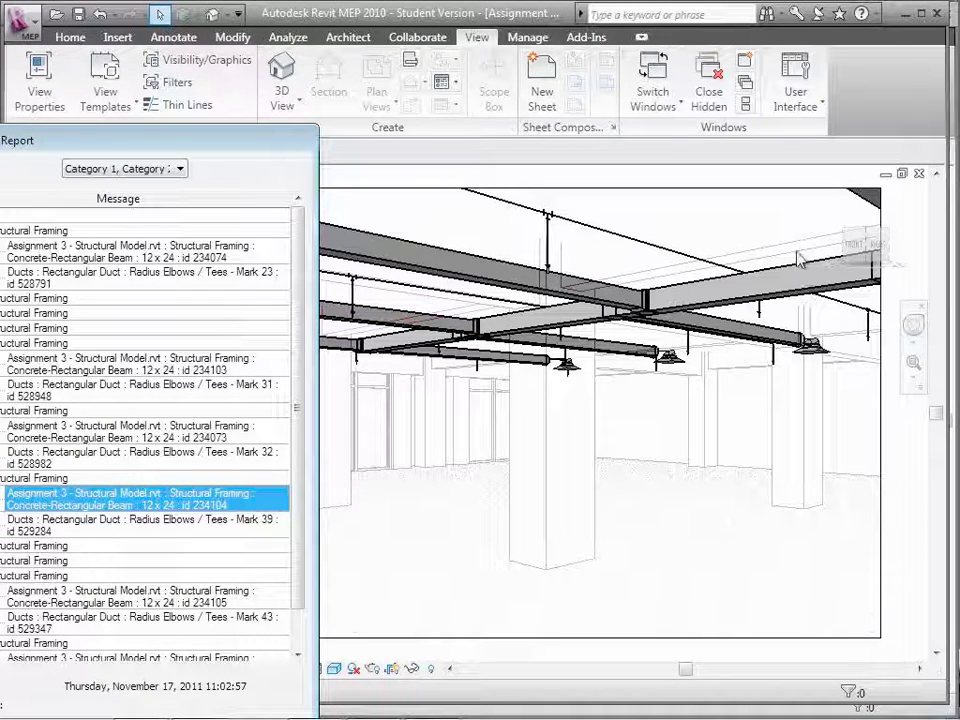
pyautogui.click(141, 624)
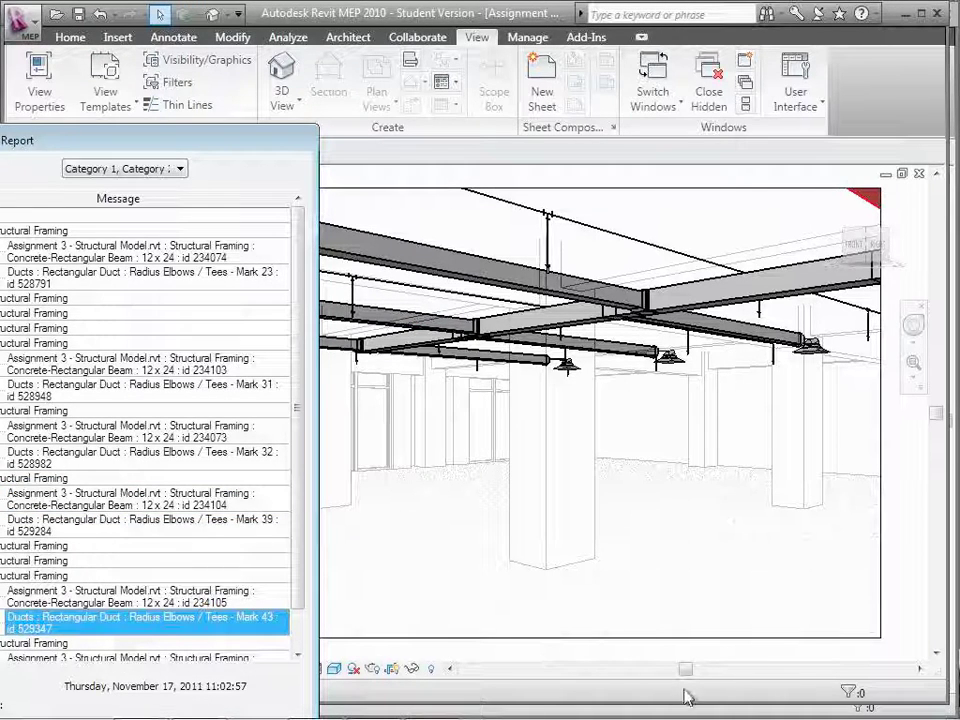
pyautogui.click(913, 324)
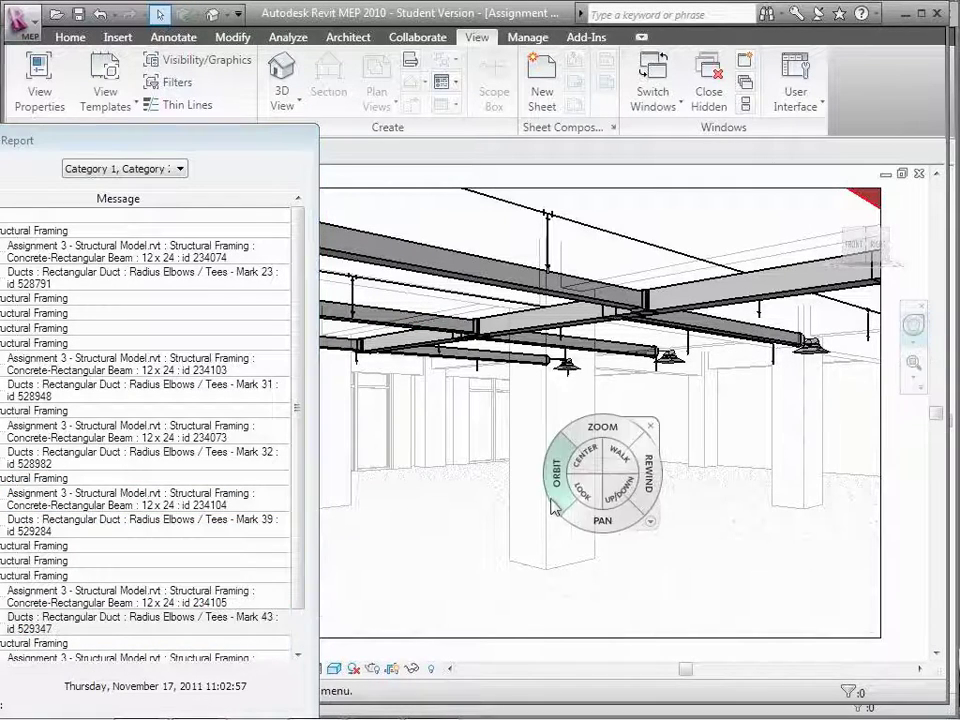
pyautogui.moveTo(577, 496); pyautogui.dragTo(707, 396)
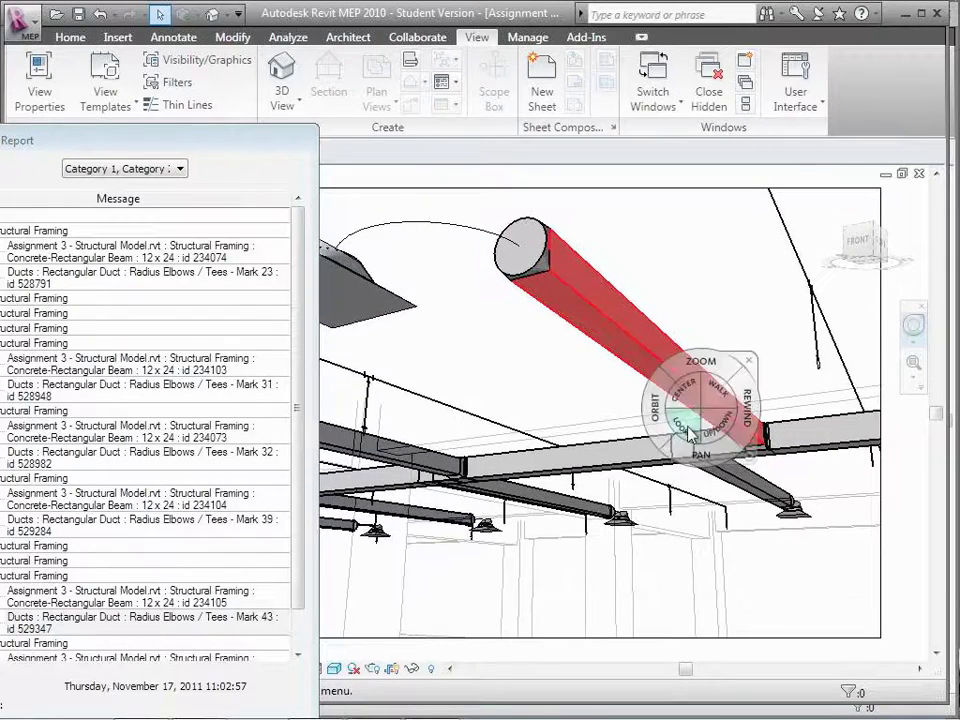
pyautogui.click(143, 603)
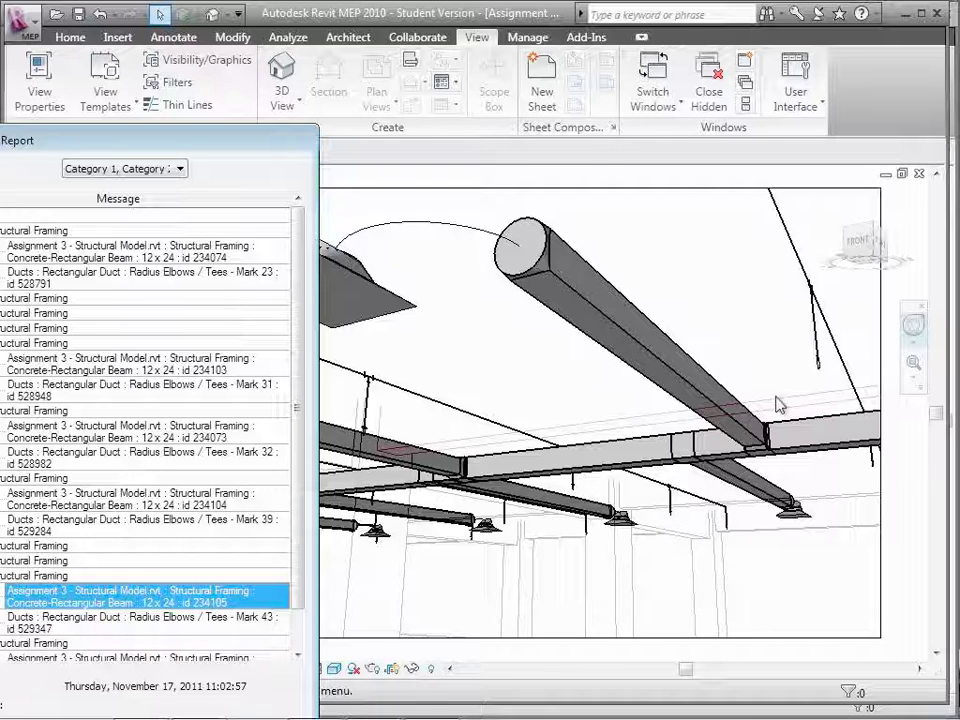
# Step: Switch to the structural model in Revit Structure and open its Level 1 framing plan
pyautogui.moveTo(528, 716)
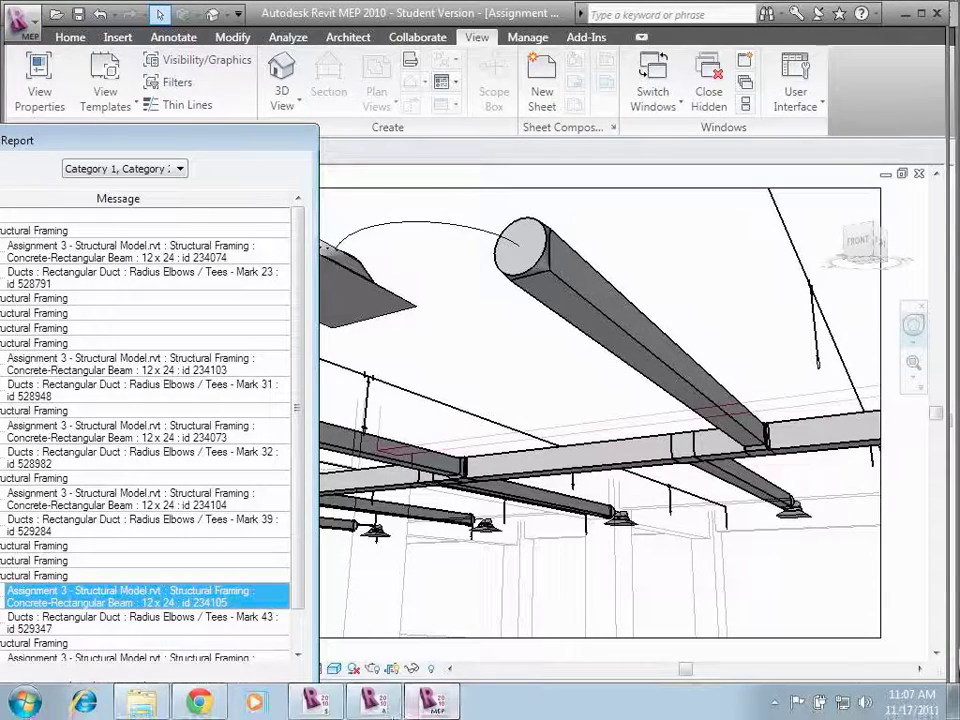
pyautogui.click(440, 710)
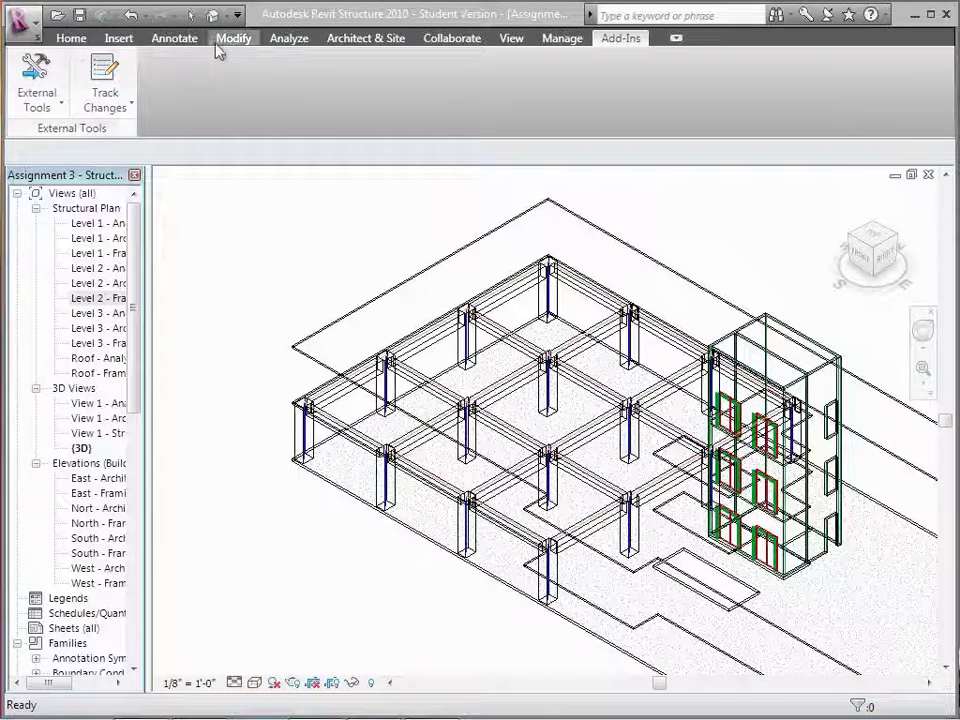
pyautogui.click(513, 40)
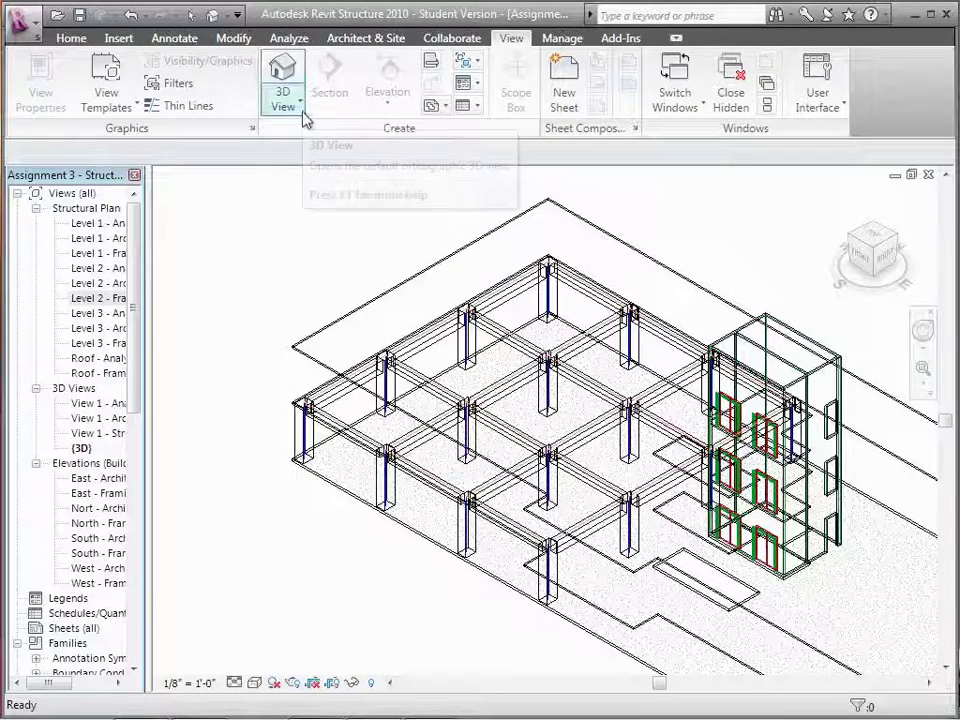
pyautogui.doubleClick(97, 255)
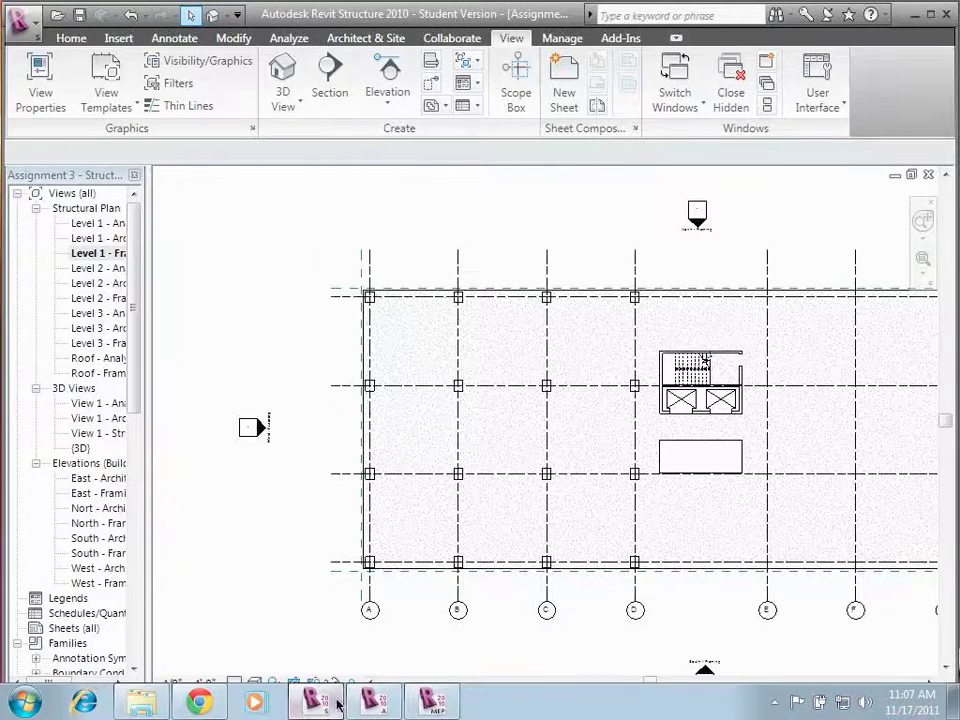
# Step: Switch back to the MEP model in Revit MEP and close the interference report
pyautogui.click(430, 704)
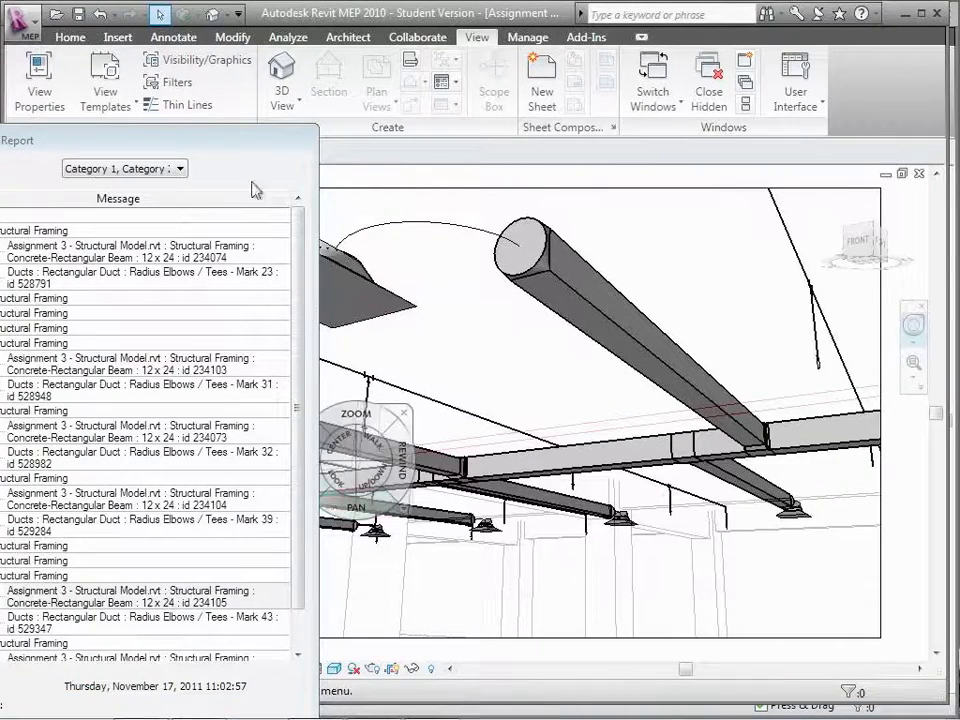
pyautogui.moveTo(217, 148); pyautogui.dragTo(510, 67)
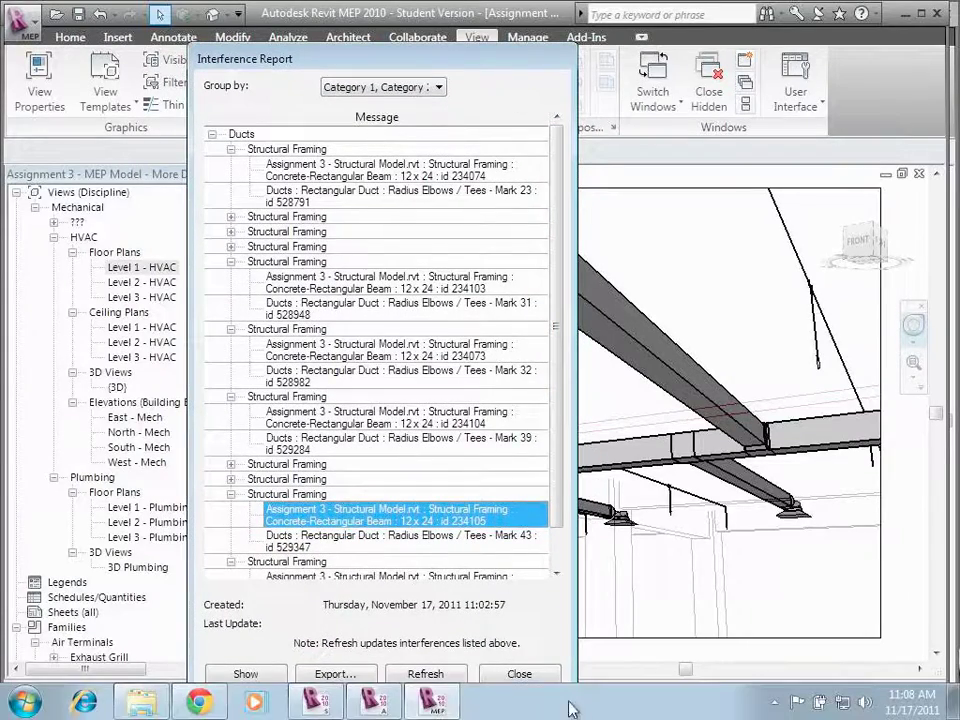
pyautogui.click(540, 673)
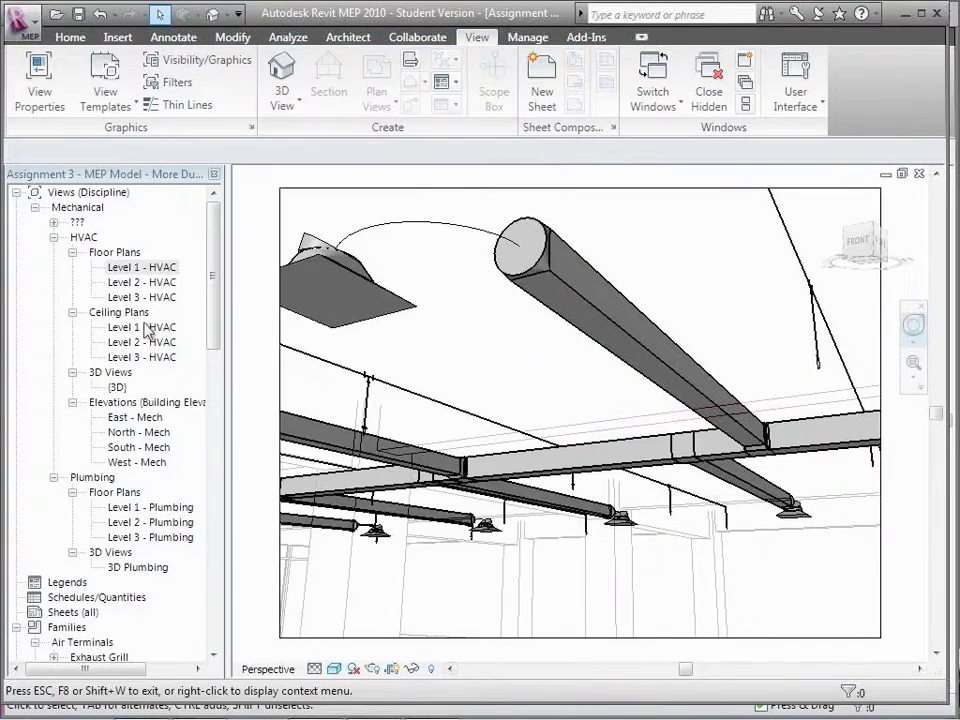
# Step: Cut a vertical building section between grids C and D on the Level 1 - HVAC floor plan, looking toward grid A, and open it
pyautogui.doubleClick(140, 270)
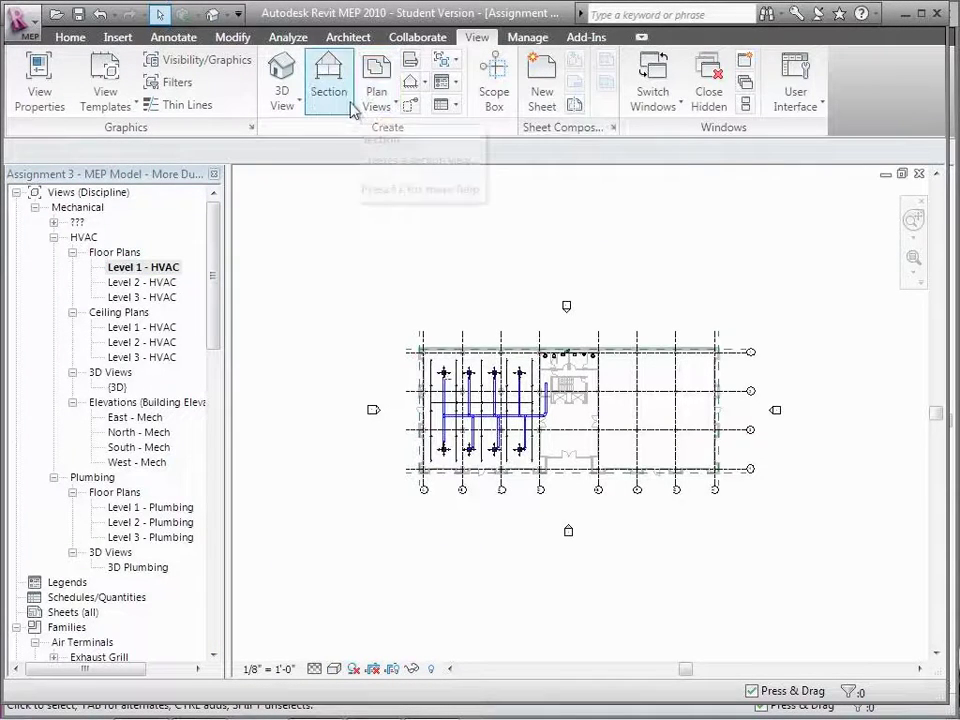
pyautogui.click(328, 100)
pyautogui.click(527, 498)
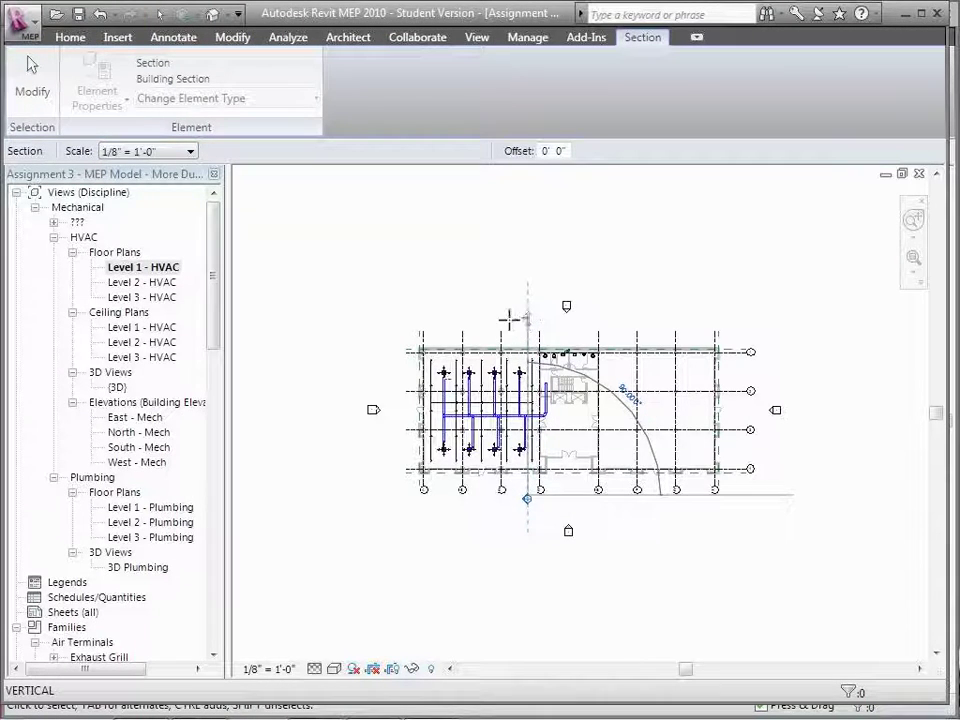
pyautogui.click(522, 318)
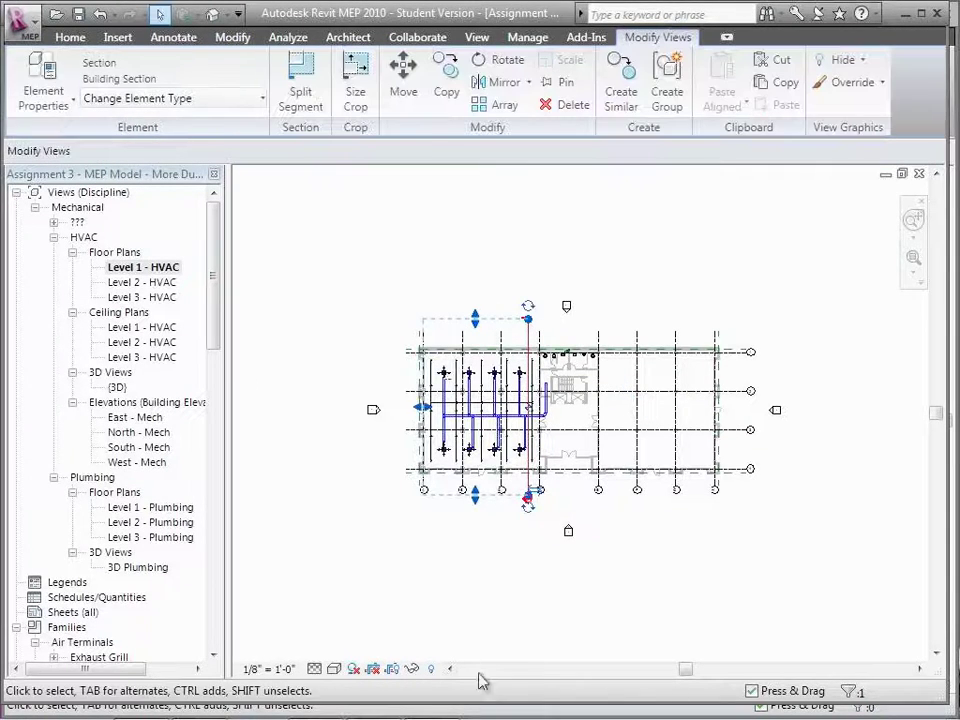
pyautogui.click(468, 628)
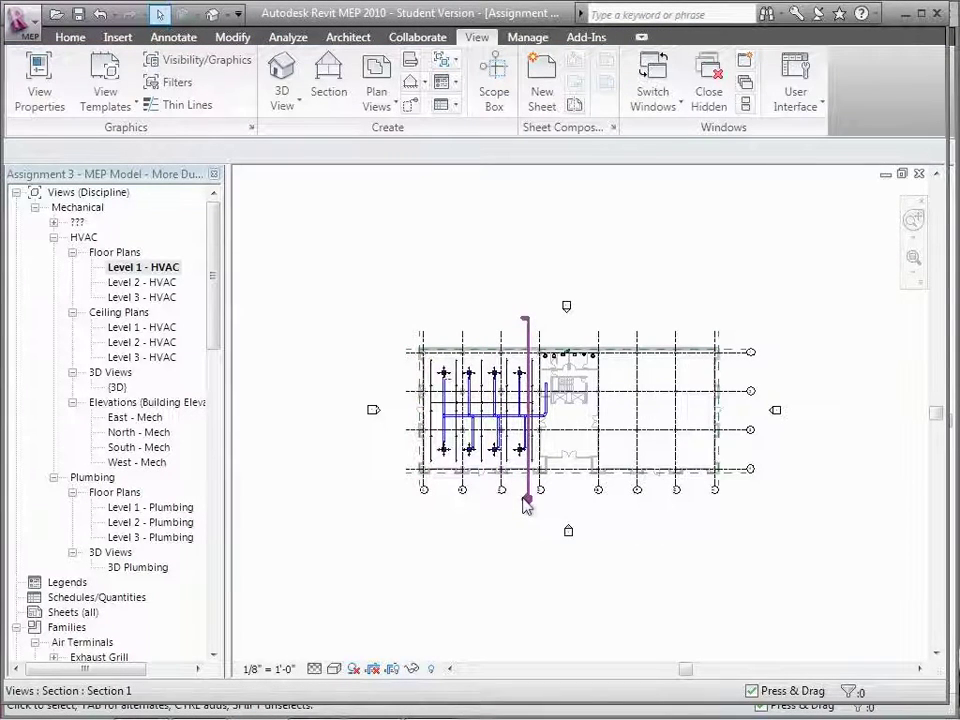
pyautogui.doubleClick(527, 500)
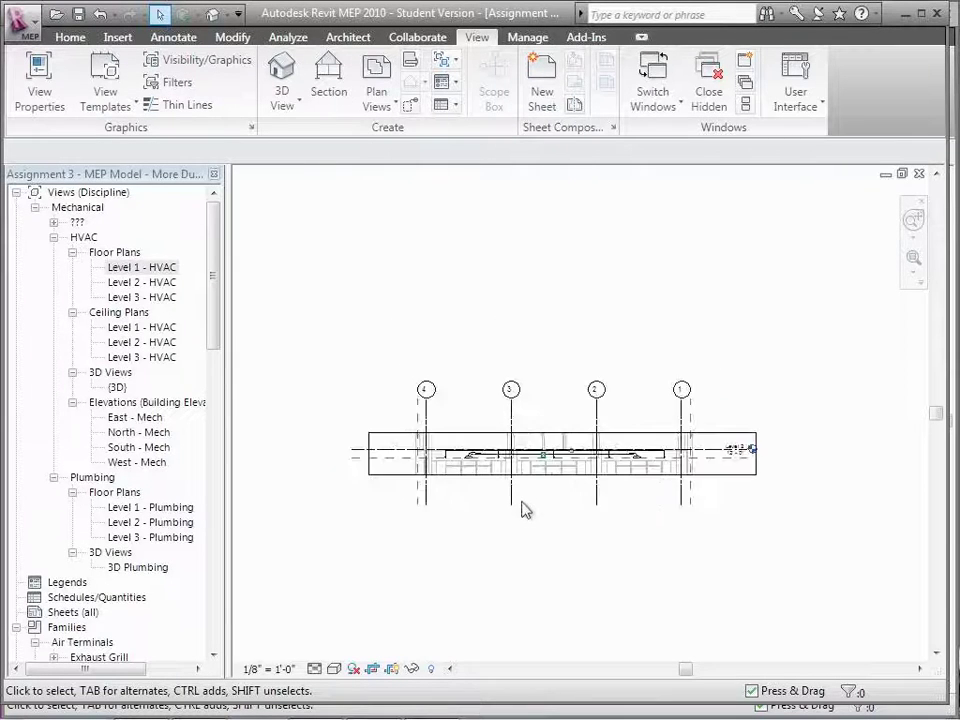
pyautogui.scroll(2, 527, 510)
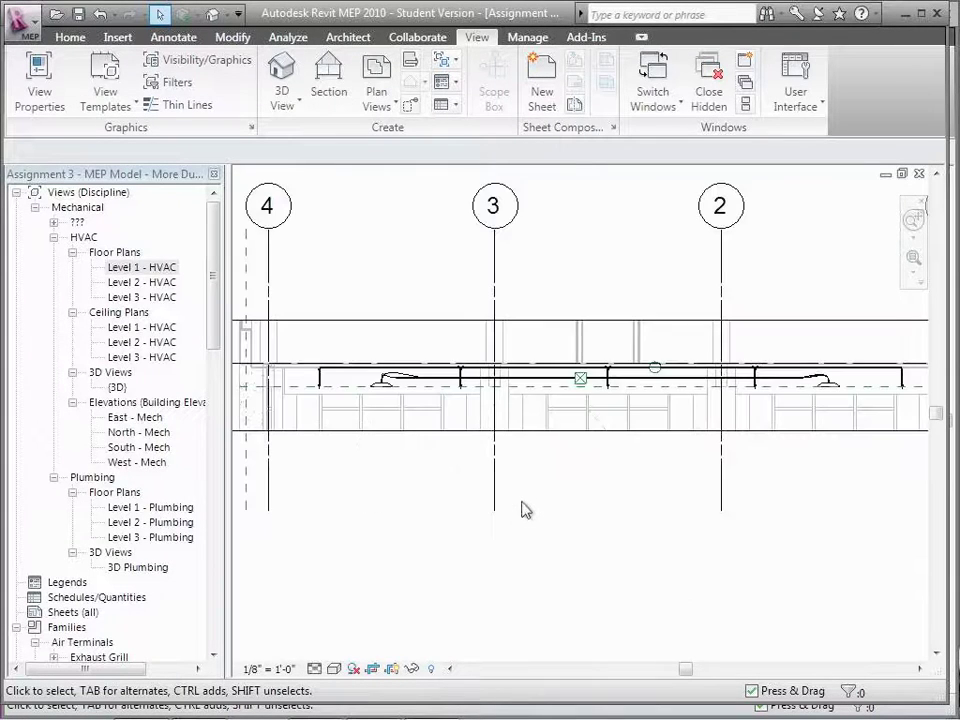
# Step: Set the section view's detail level to Fine and its model graphics style to Shading with Edges
pyautogui.click(315, 670)
pyautogui.click(330, 647)
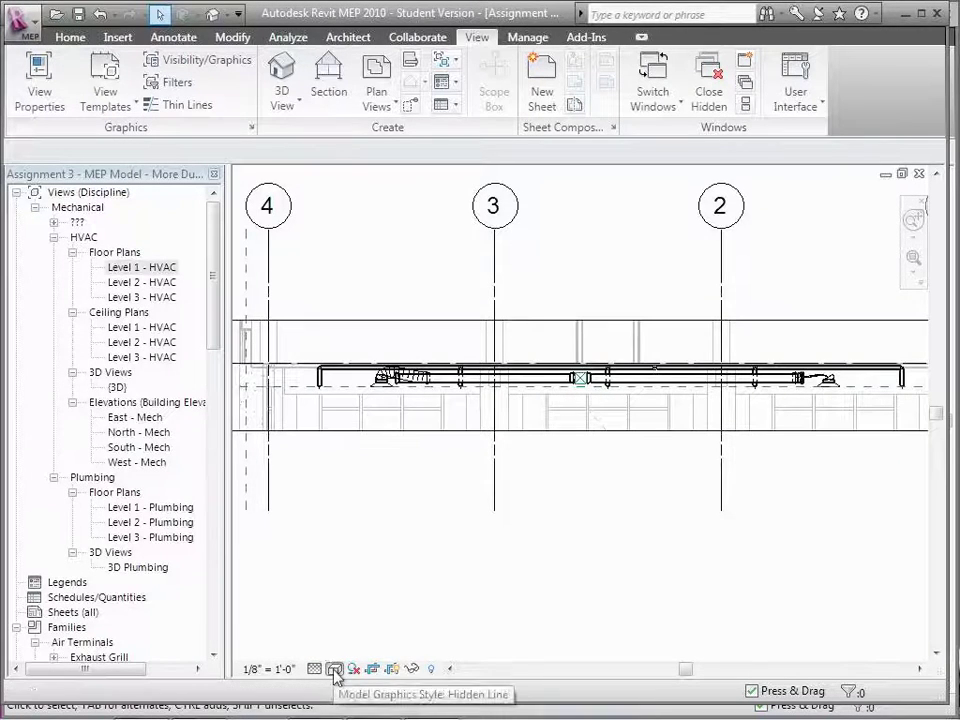
pyautogui.click(334, 668)
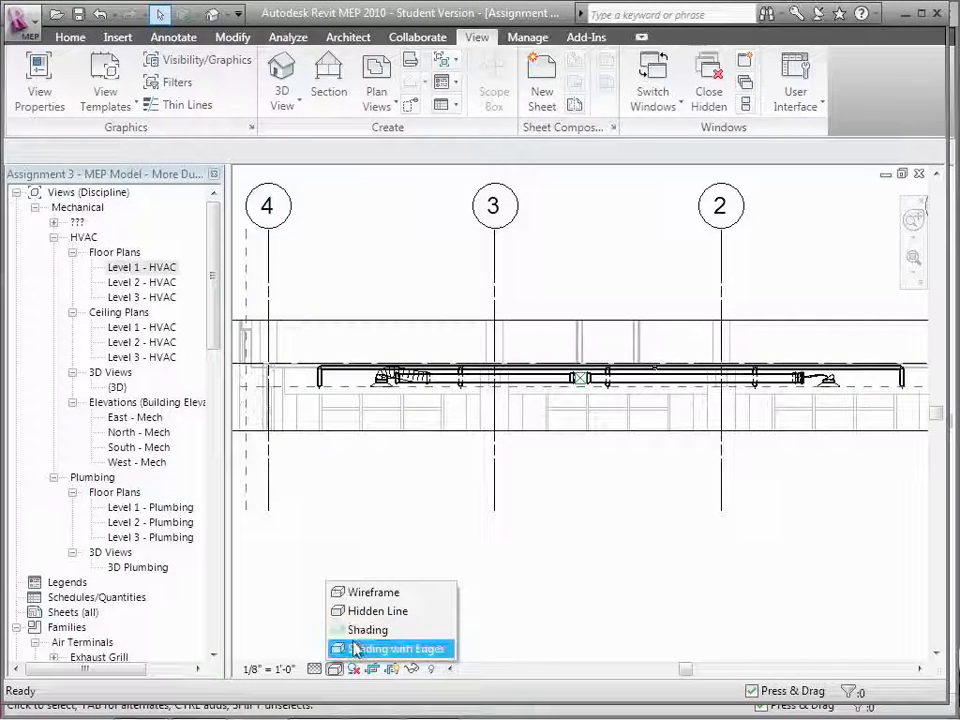
pyautogui.click(352, 648)
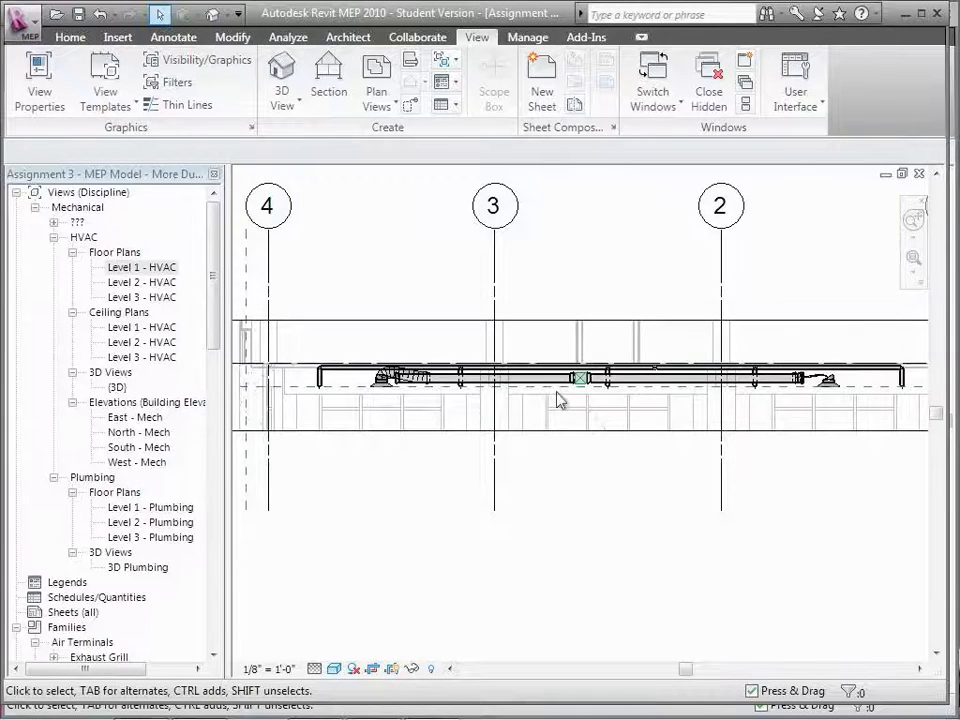
# Step: Check the section's visibility settings for the linked architectural and structural models near the duct and beam crossing at grid 3
pyautogui.scroll(4, 558, 390)
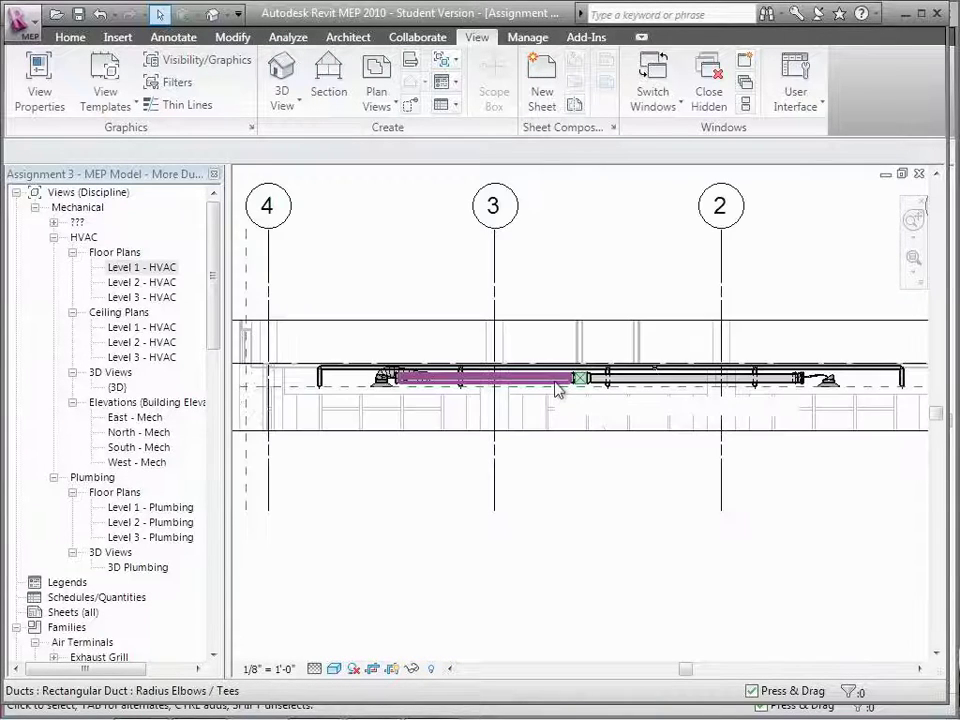
pyautogui.moveTo(388, 467); pyautogui.dragTo(484, 568, button='middle')
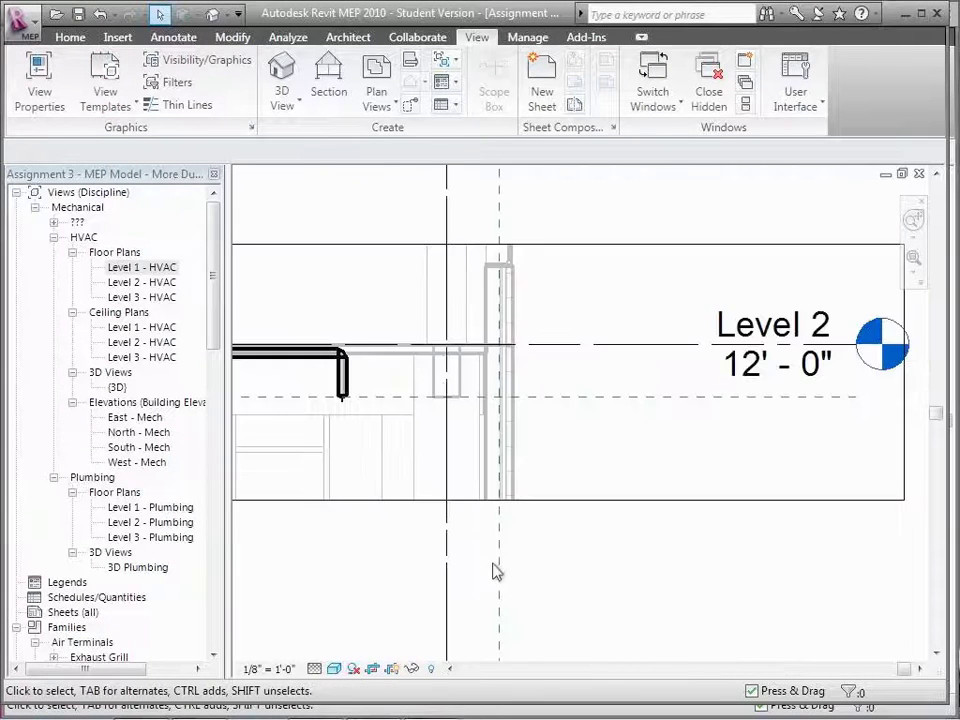
pyautogui.moveTo(900, 678); pyautogui.dragTo(630, 670)
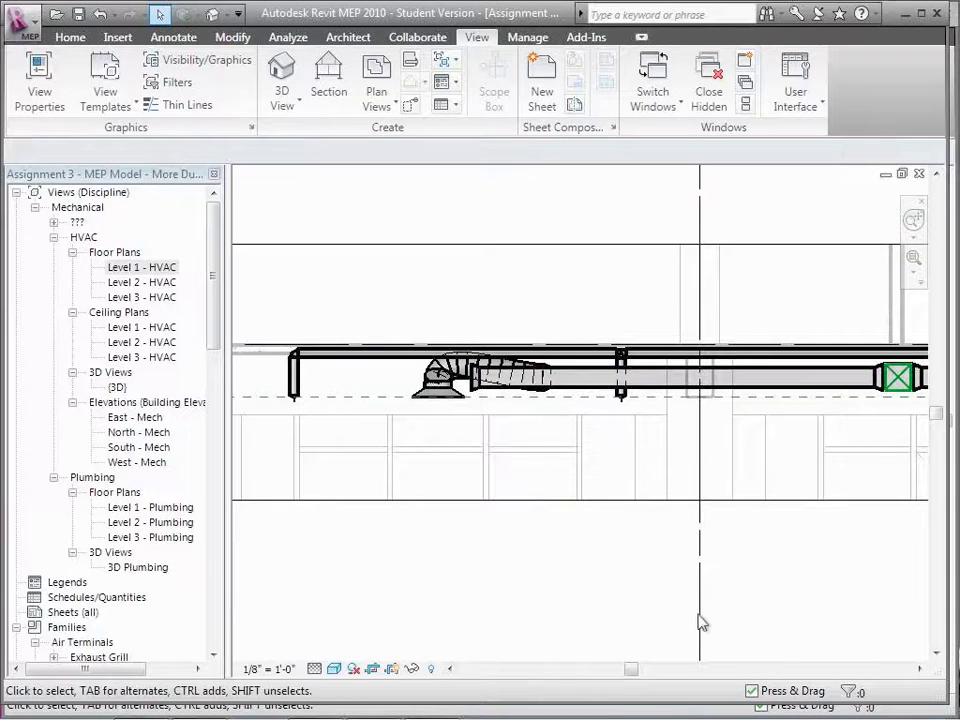
pyautogui.press('v')
pyautogui.press('g')
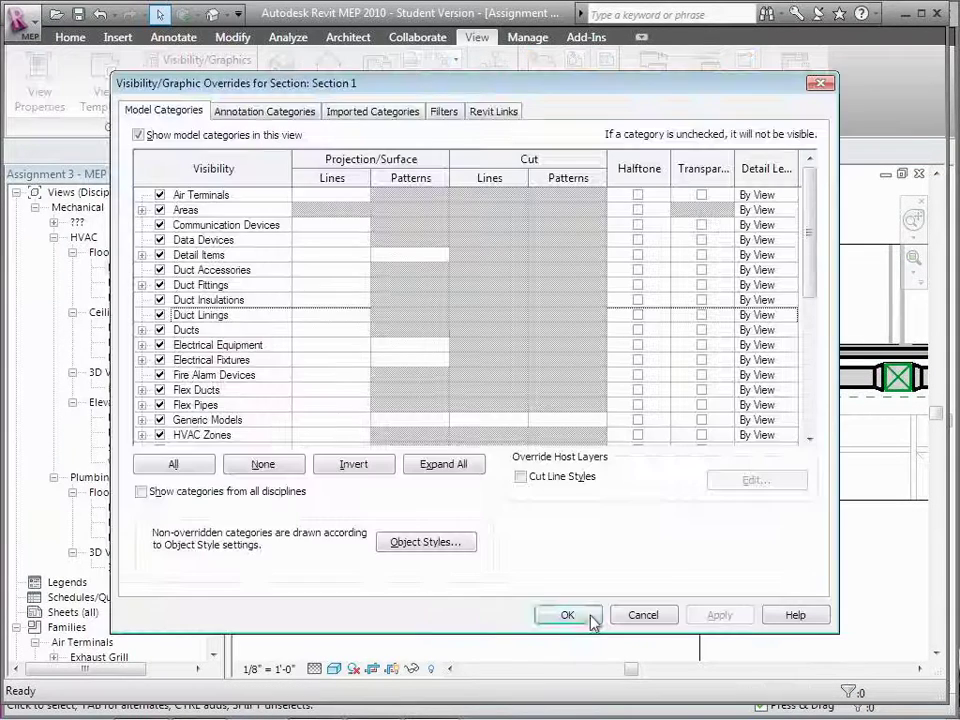
pyautogui.click(496, 111)
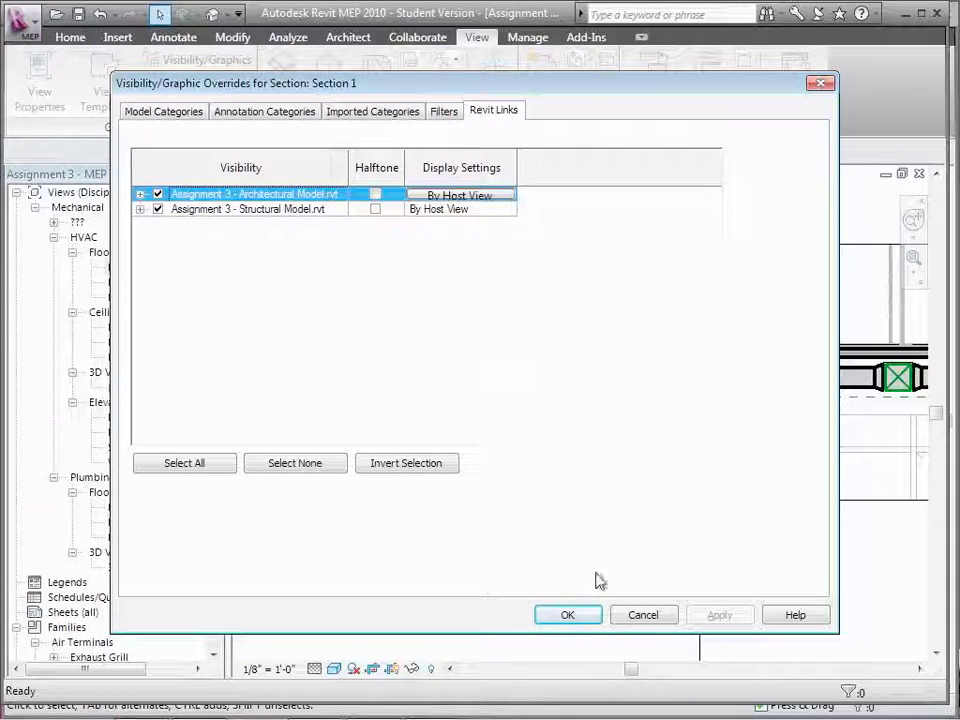
pyautogui.click(592, 617)
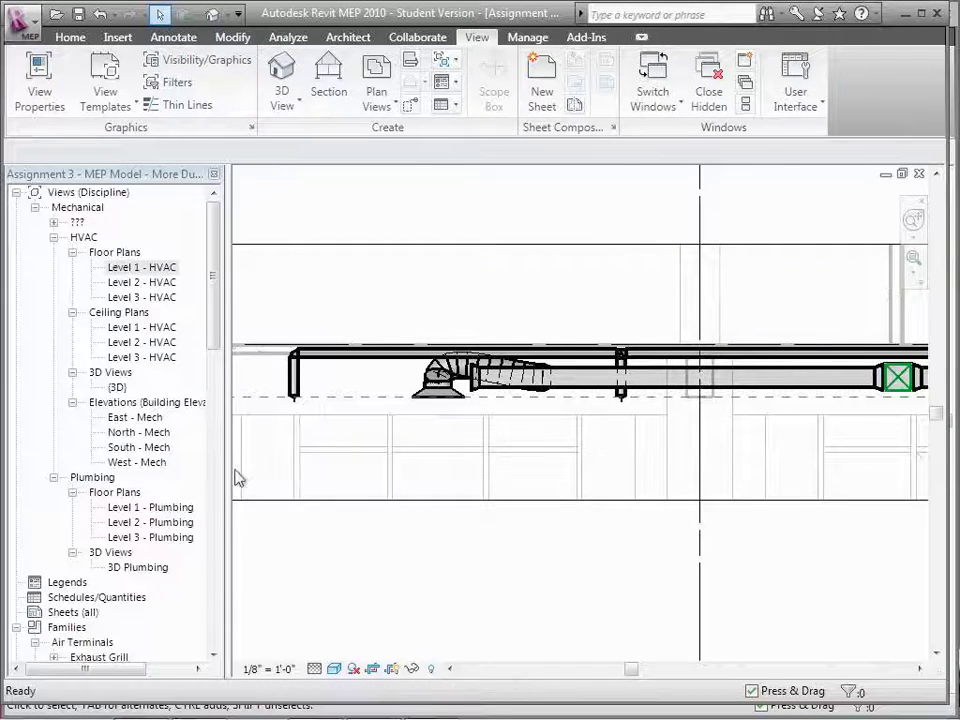
# Step: Change the section view's discipline to Coordination in its view properties
pyautogui.press('v')
pyautogui.press('v')
pyautogui.click(642, 622)
pyautogui.press('v')
pyautogui.press('p')
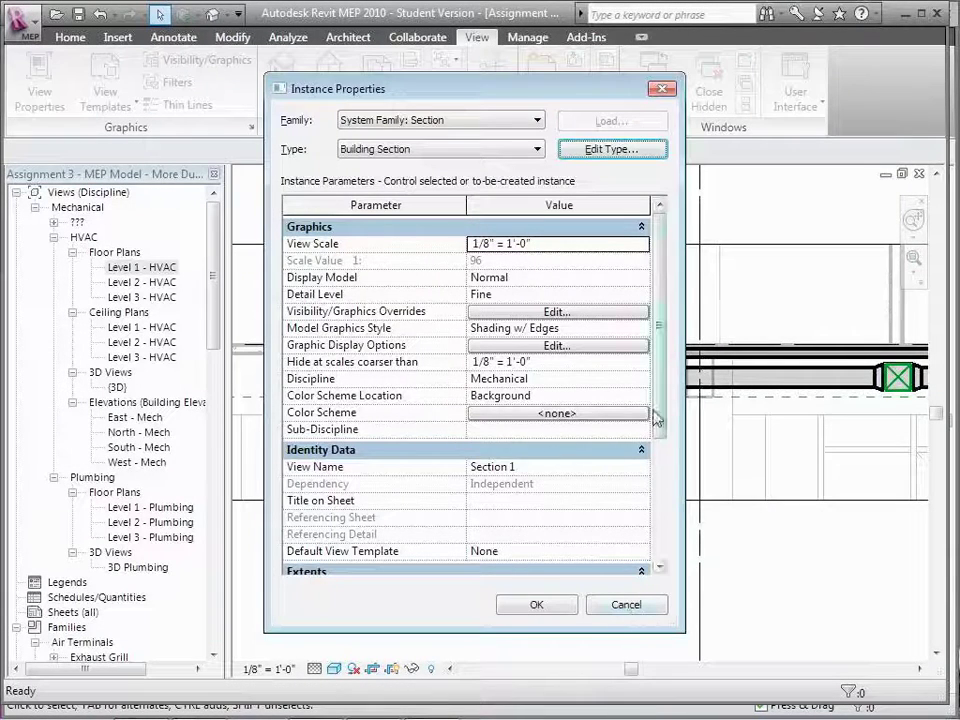
pyautogui.click(640, 380)
pyautogui.click(546, 452)
pyautogui.click(555, 604)
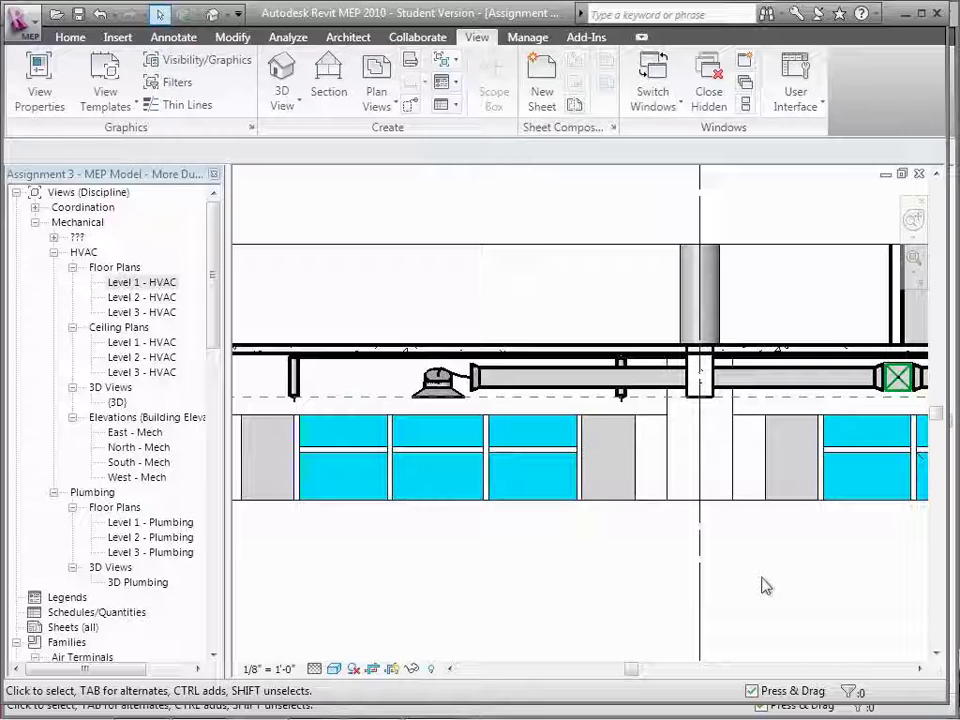
# Step: Open the Level 1 - HVAC floor plan at the southern branch ducts beside the section line
pyautogui.doubleClick(154, 305)
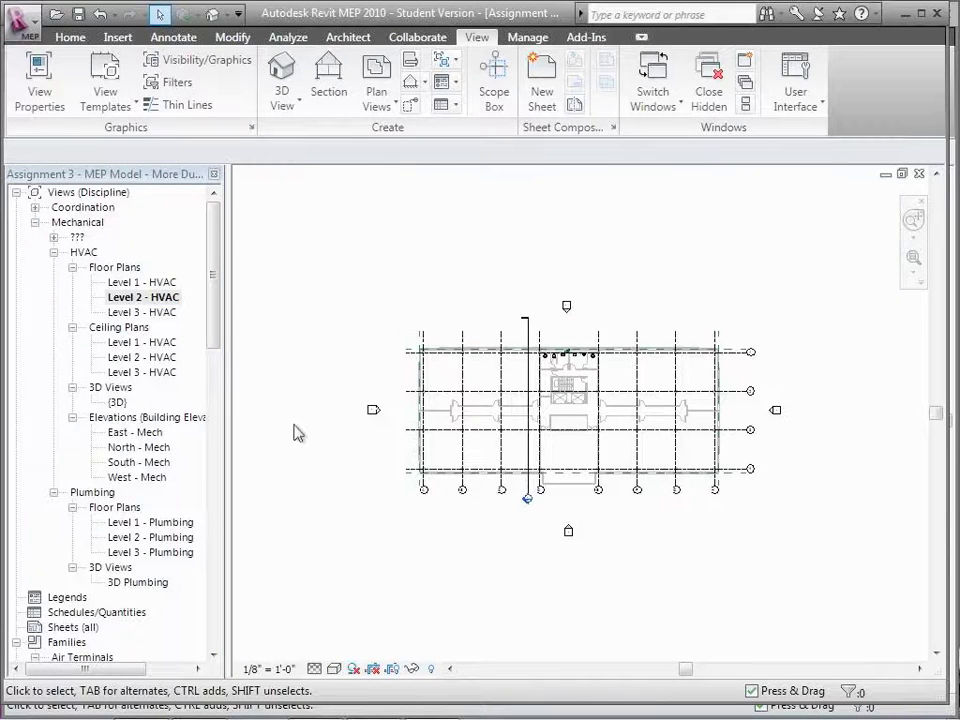
pyautogui.click(143, 284)
pyautogui.doubleClick(143, 285)
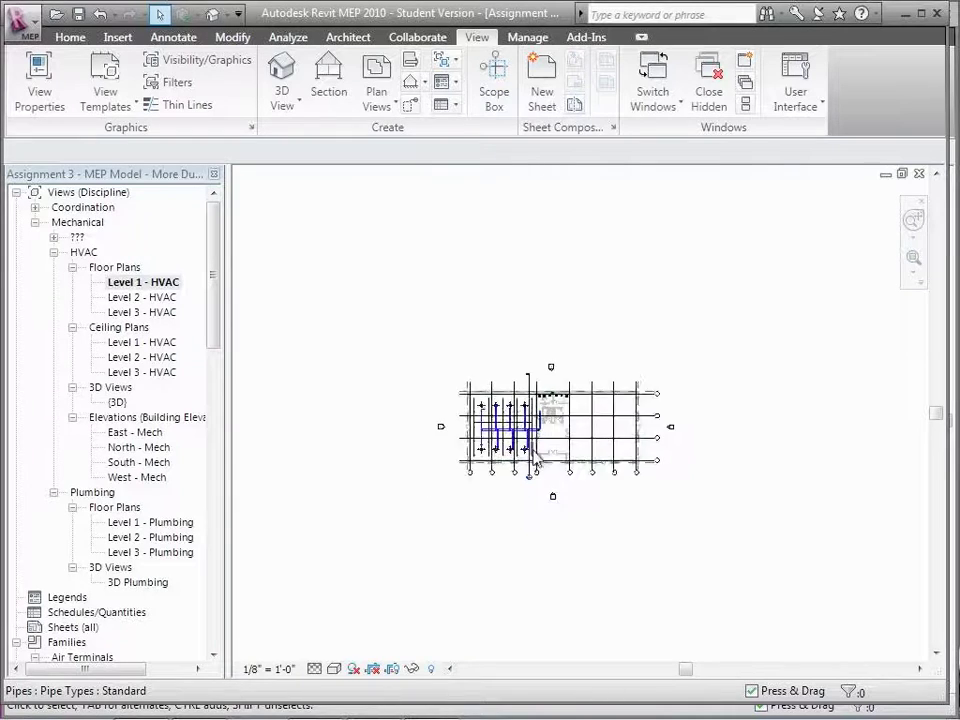
pyautogui.scroll(6, 535, 457)
pyautogui.scroll(2, 533, 456)
pyautogui.moveTo(534, 456); pyautogui.dragTo(562, 547, button='middle')
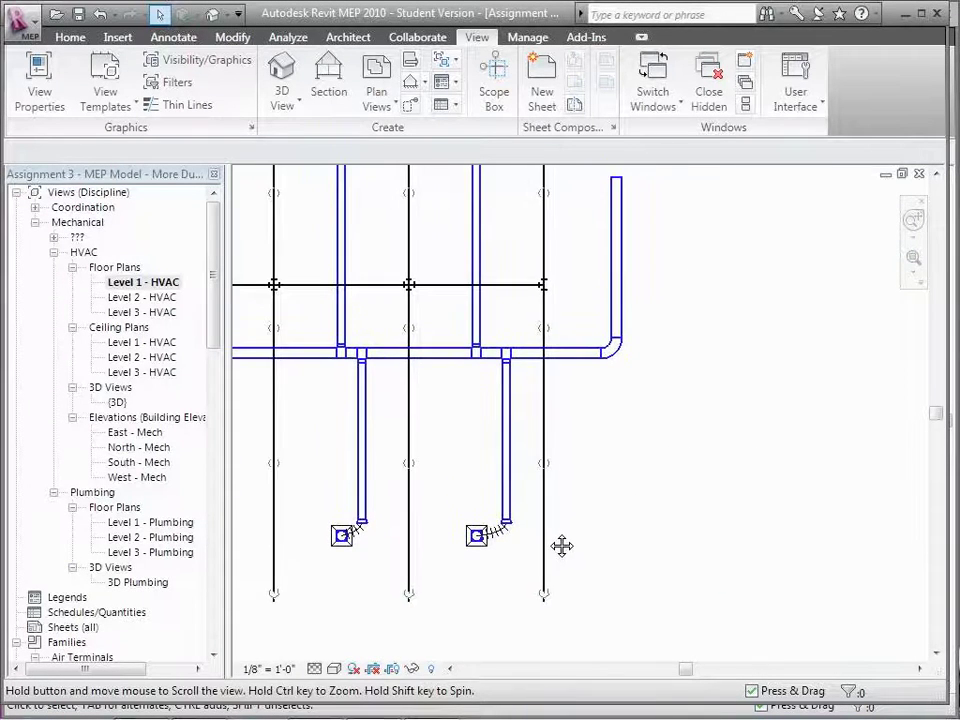
pyautogui.scroll(3, 548, 536)
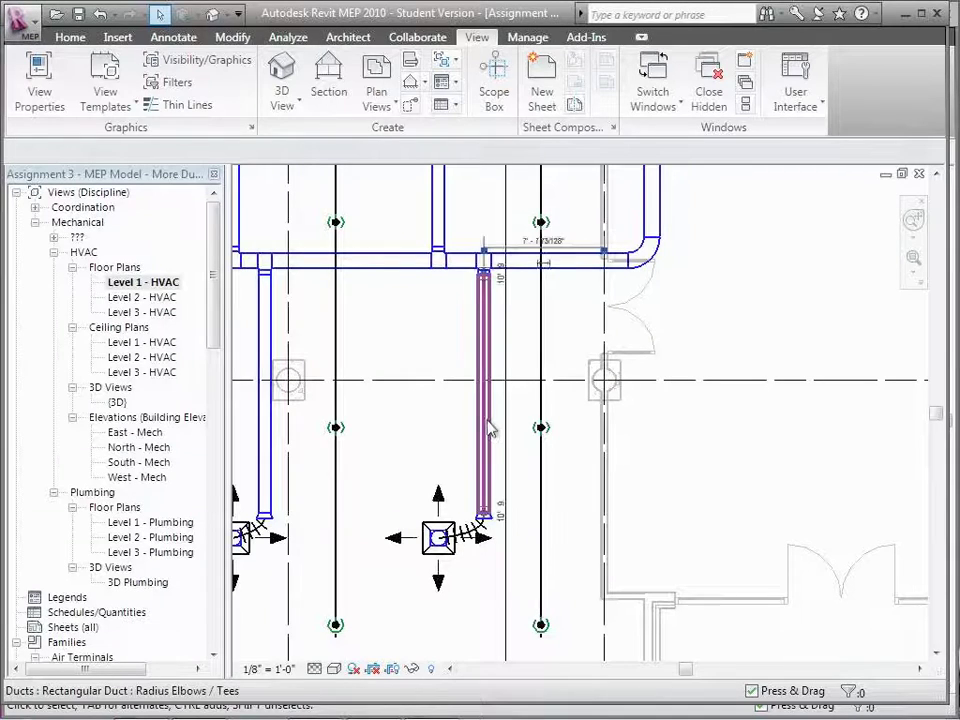
# Step: Split the southern branch duct nearest the main's elbow about 7' - 0" from its diffuser end, just below the horizontal grid line
pyautogui.click(490, 428)
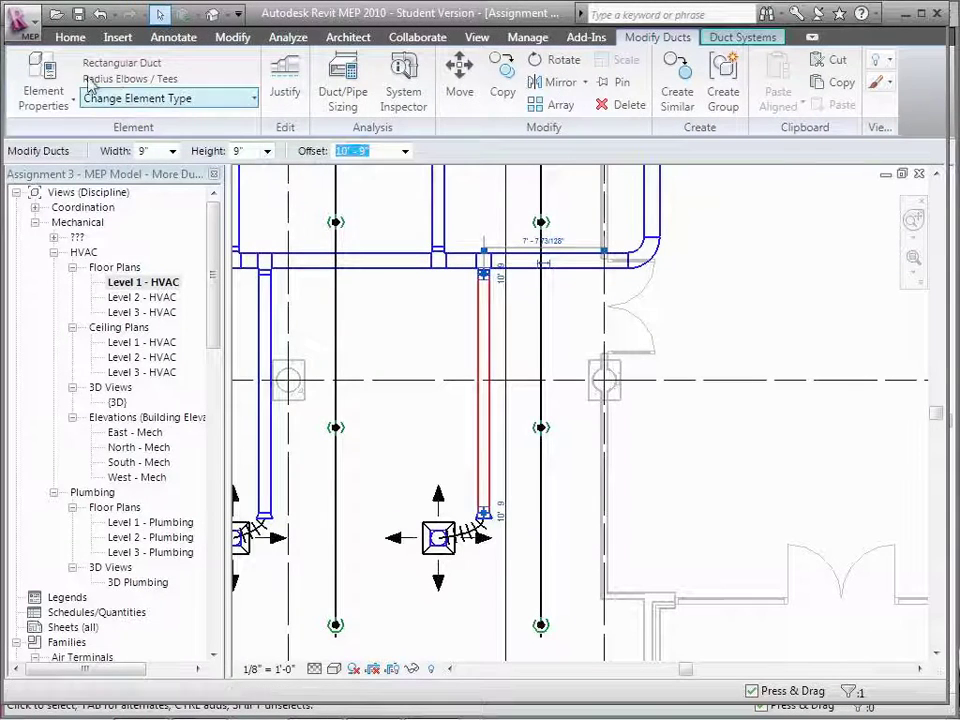
pyautogui.click(226, 37)
pyautogui.click(280, 82)
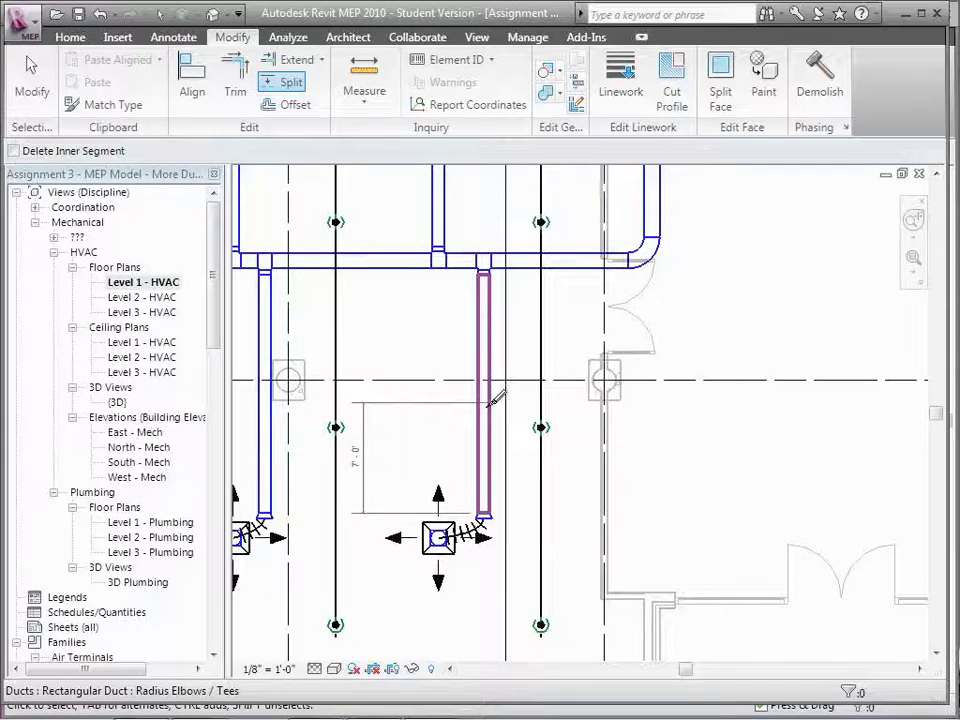
pyautogui.click(487, 405)
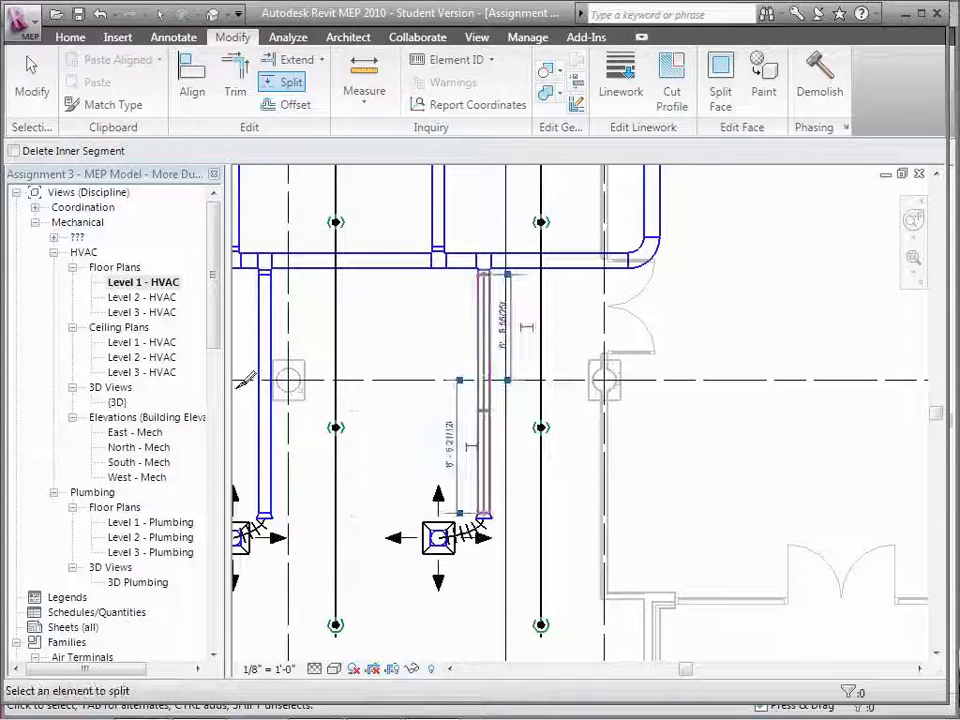
pyautogui.click(30, 85)
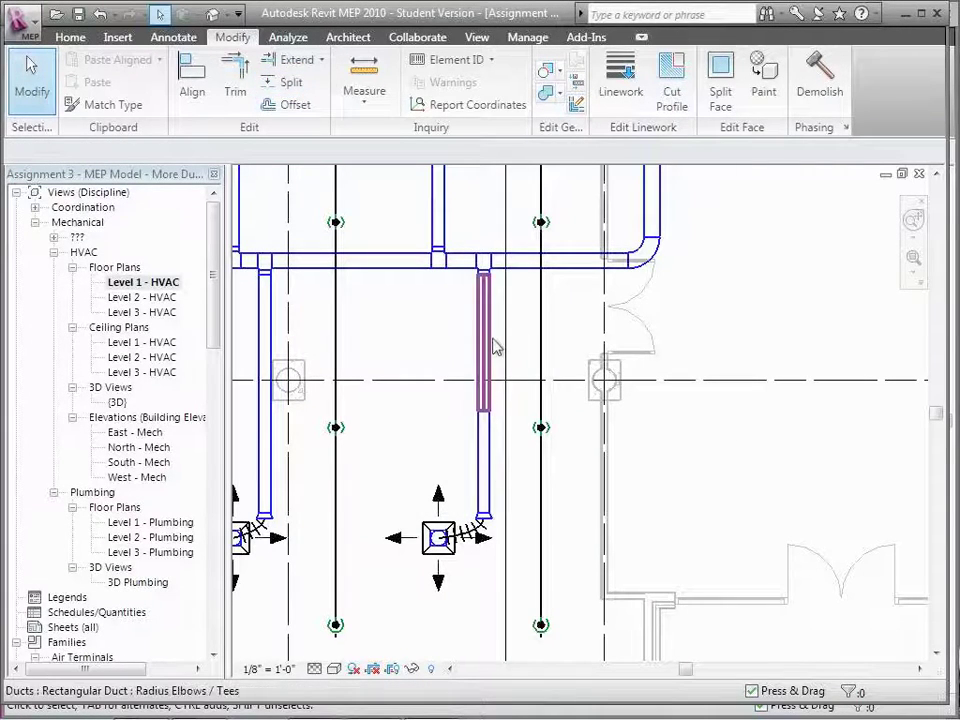
# Step: Shorten the upper segment of the split branch duct to about 3' - 0", opening a gap across the grid line
pyautogui.click(494, 372)
pyautogui.moveTo(489, 414); pyautogui.dragTo(448, 326)
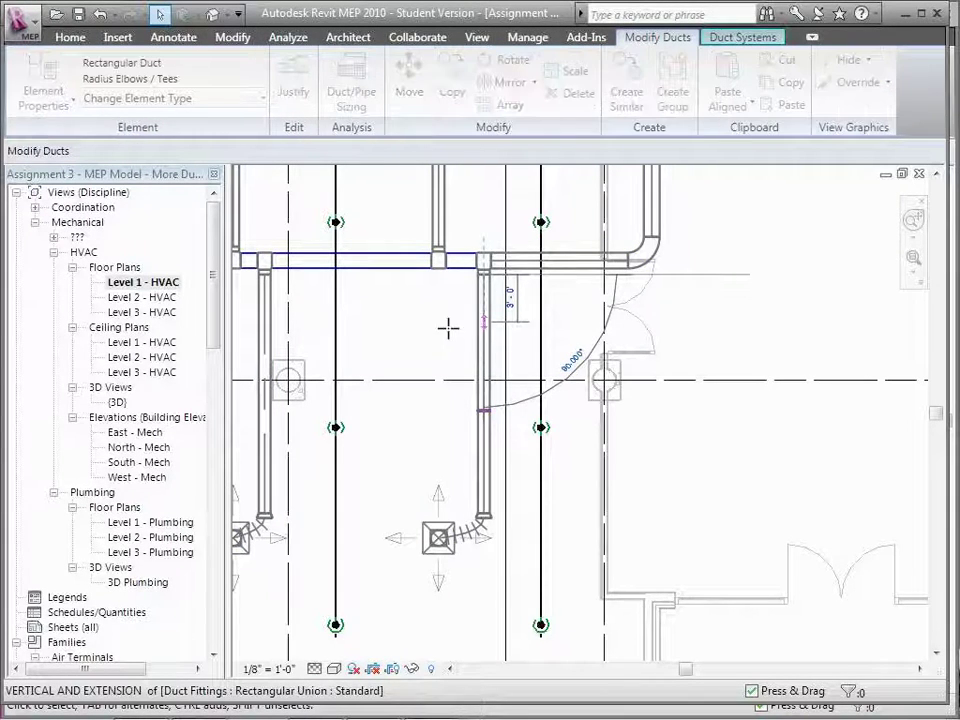
pyautogui.click(452, 337)
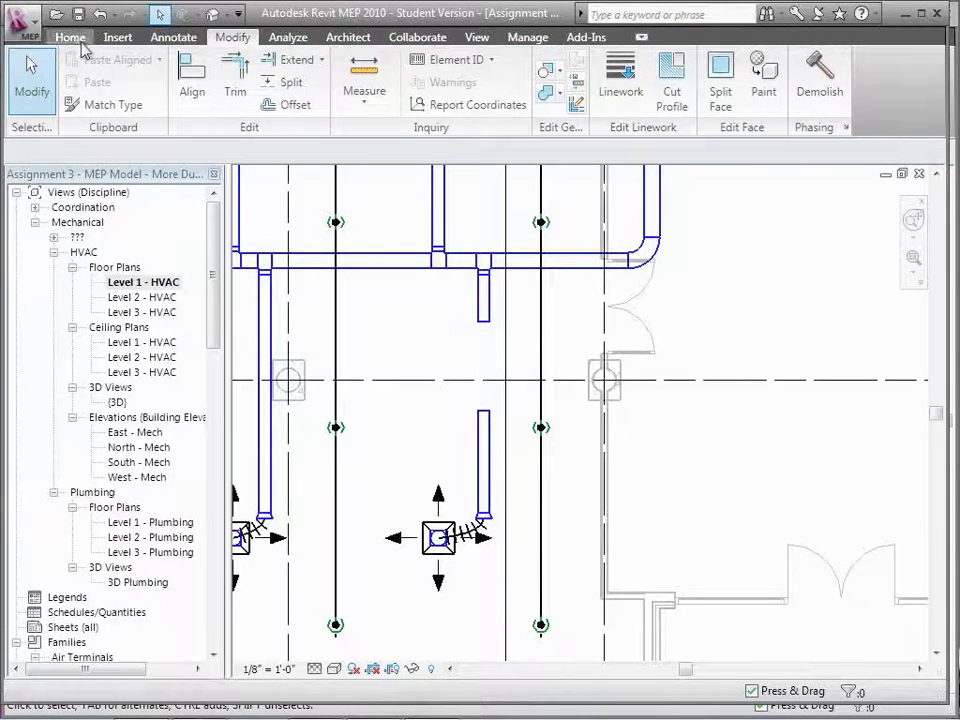
# Step: Draw a 12" wide by 3" high rectangular duct at offset 10' - 9" across the gap, joining the two branch segments
pyautogui.click(70, 39)
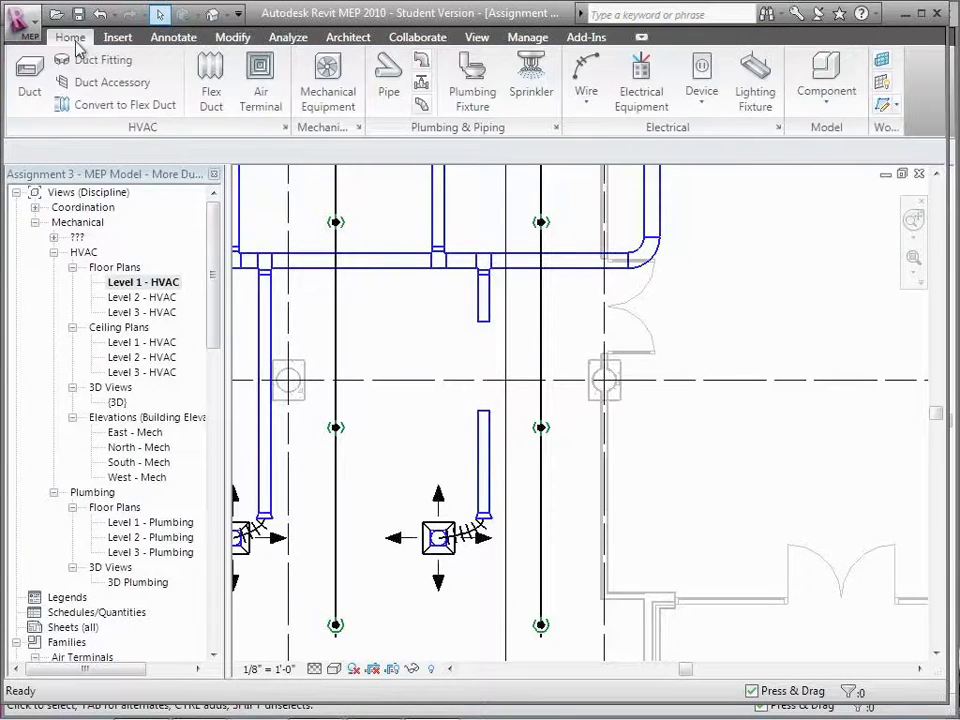
pyautogui.click(40, 87)
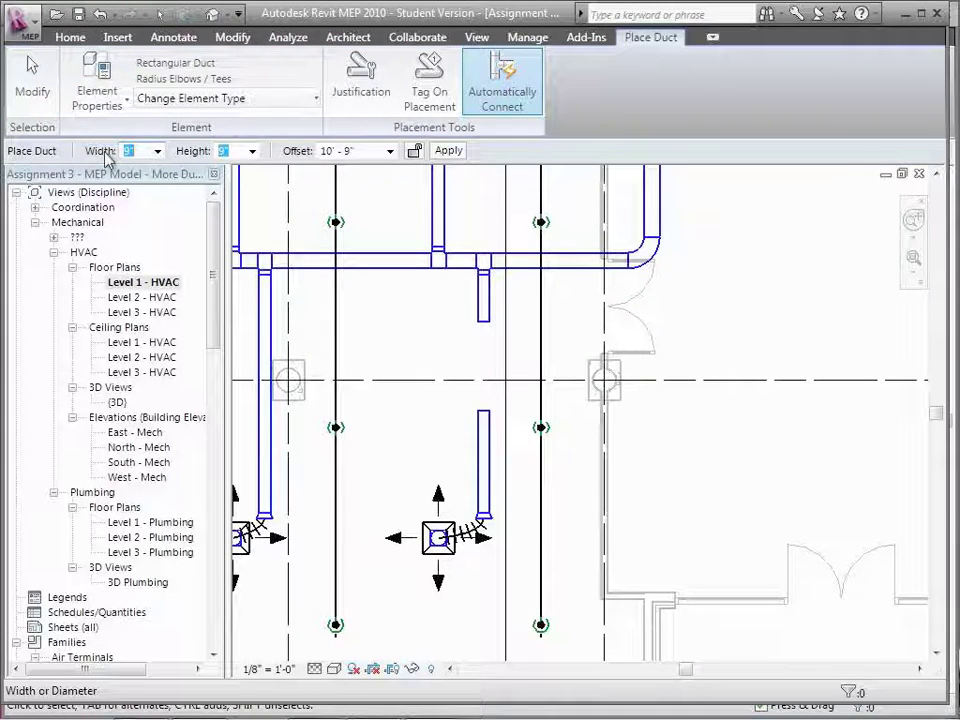
pyautogui.write('12')
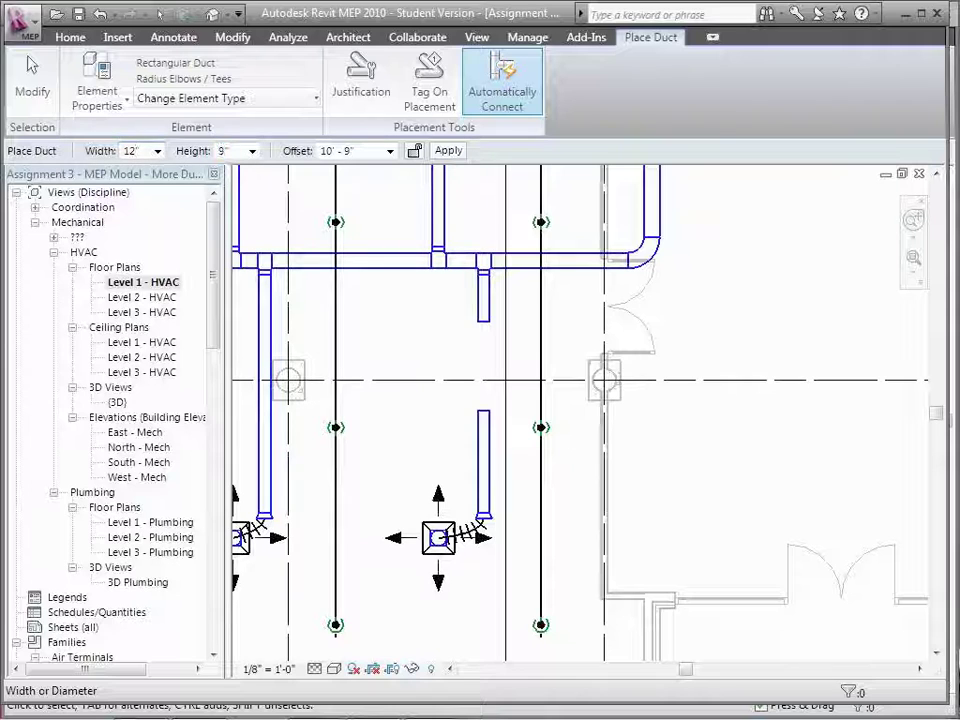
pyautogui.click(238, 151)
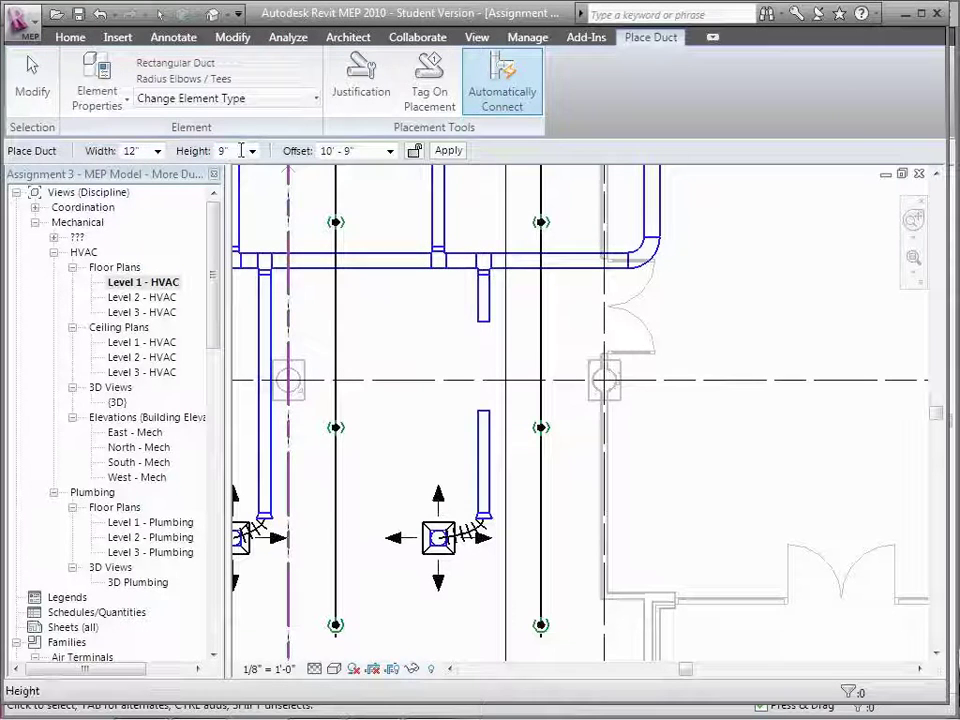
pyautogui.write('3')
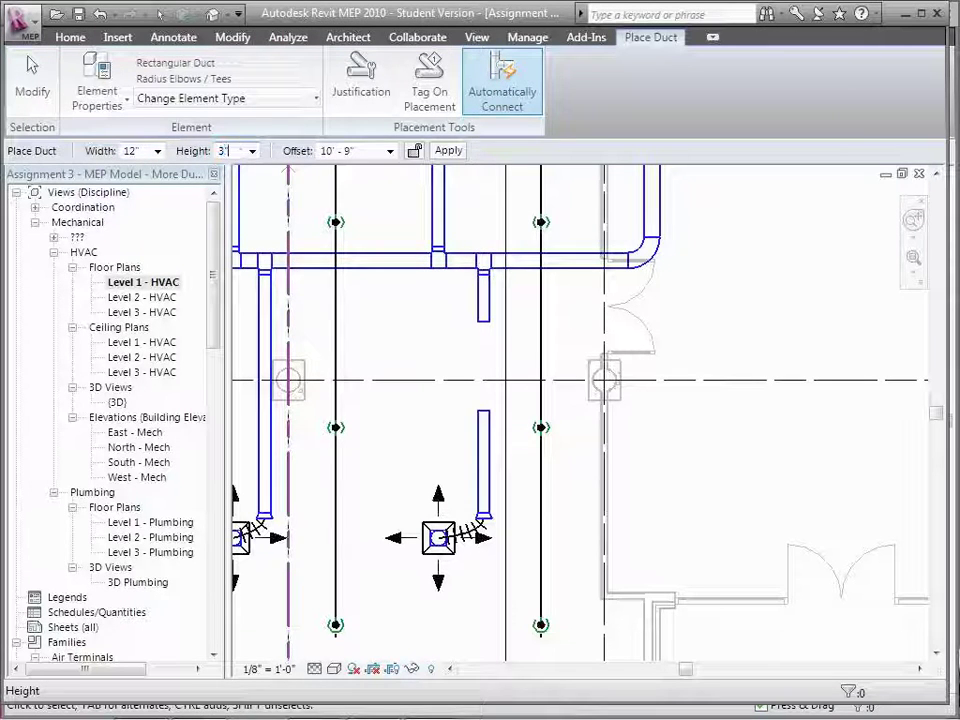
pyautogui.press('Return')
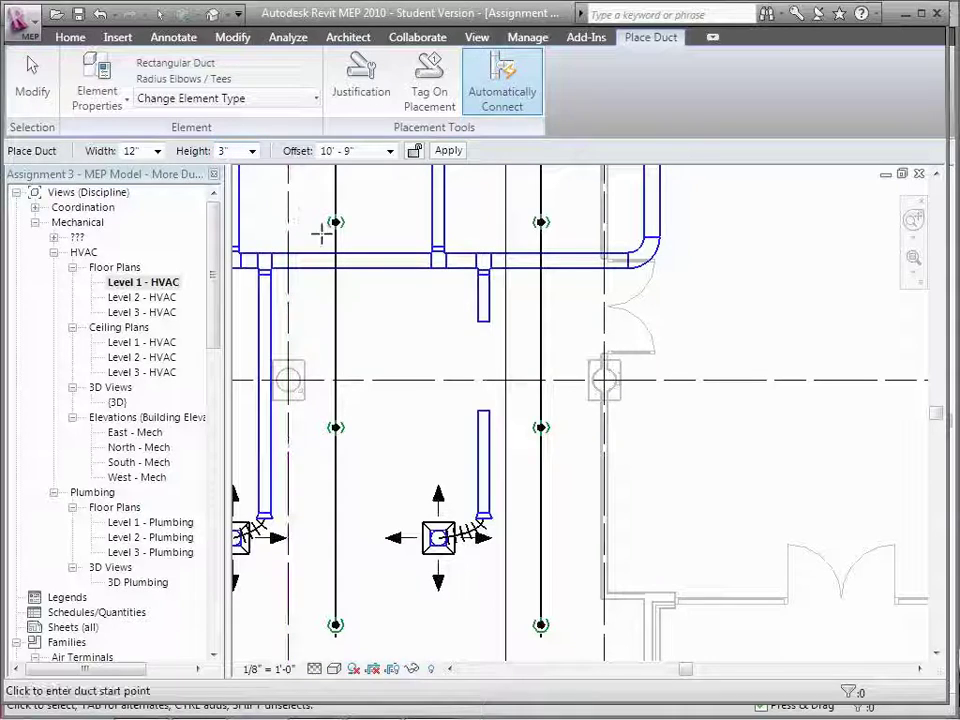
pyautogui.click(484, 411)
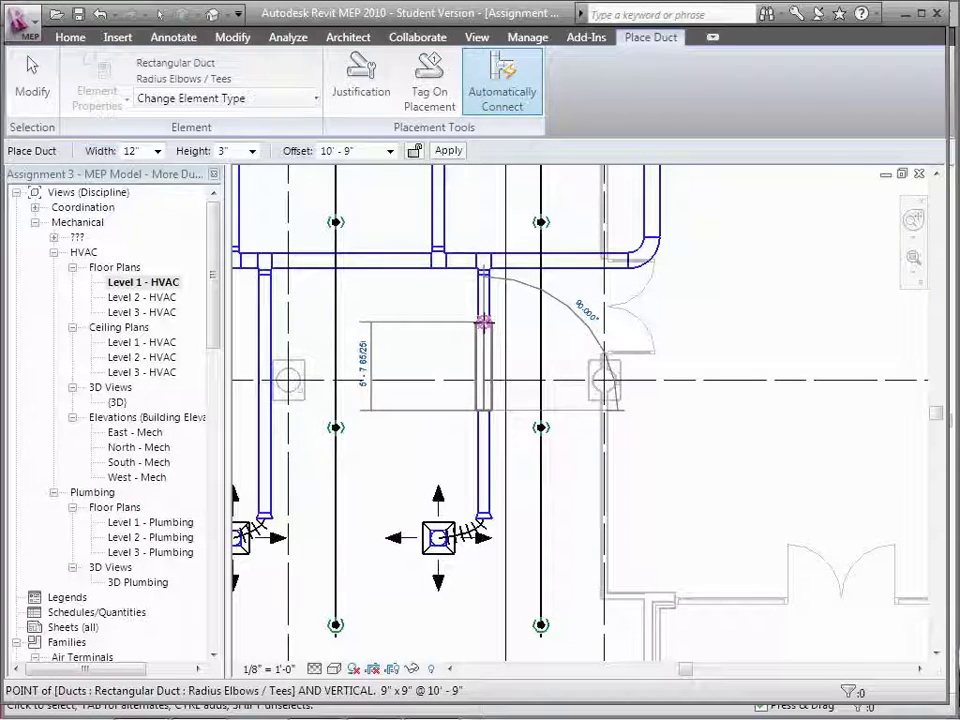
pyautogui.click(484, 322)
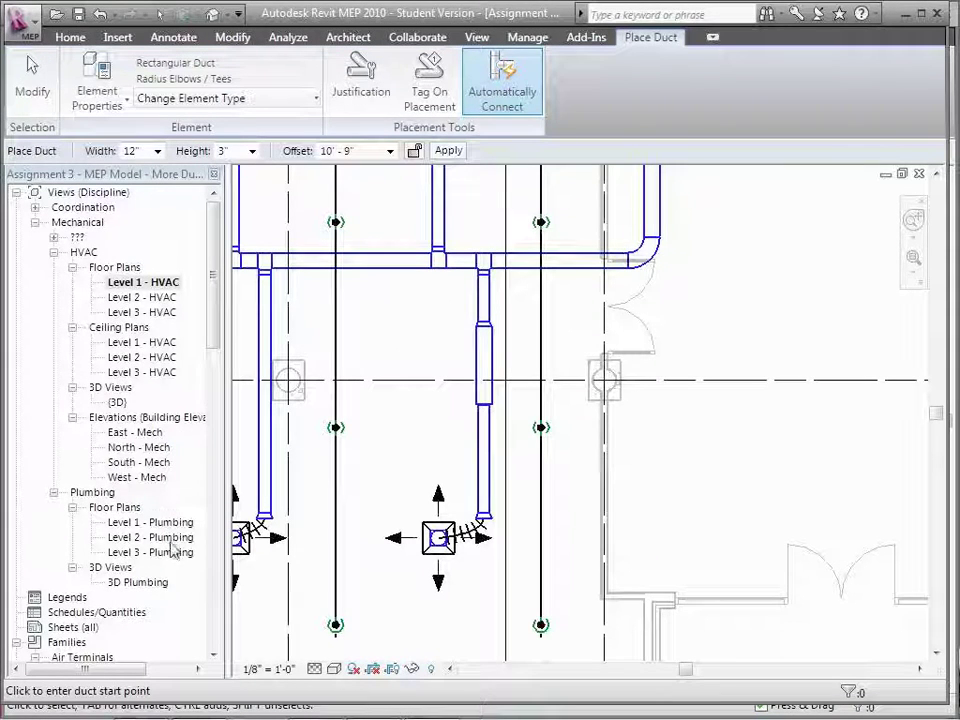
# Step: Open the 3D View 1 camera view and inspect the flattened duct piece and its transitions up close
pyautogui.moveTo(219, 335)
pyautogui.mouseDown()
pyautogui.moveTo(225, 352)
pyautogui.moveTo(221, 323)
pyautogui.mouseUp()
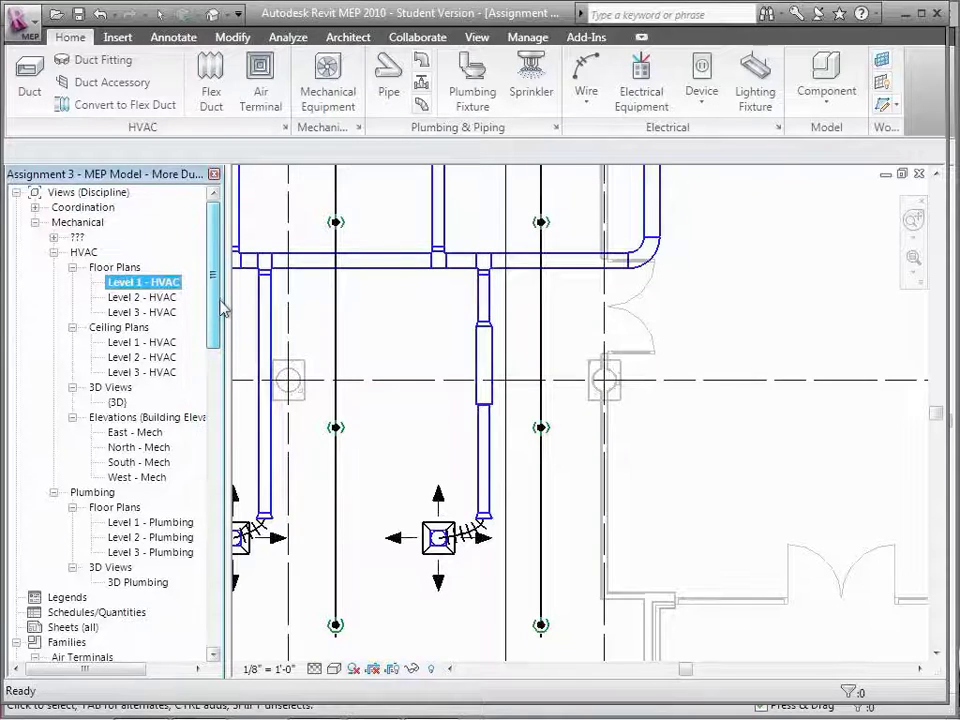
pyautogui.click(54, 237)
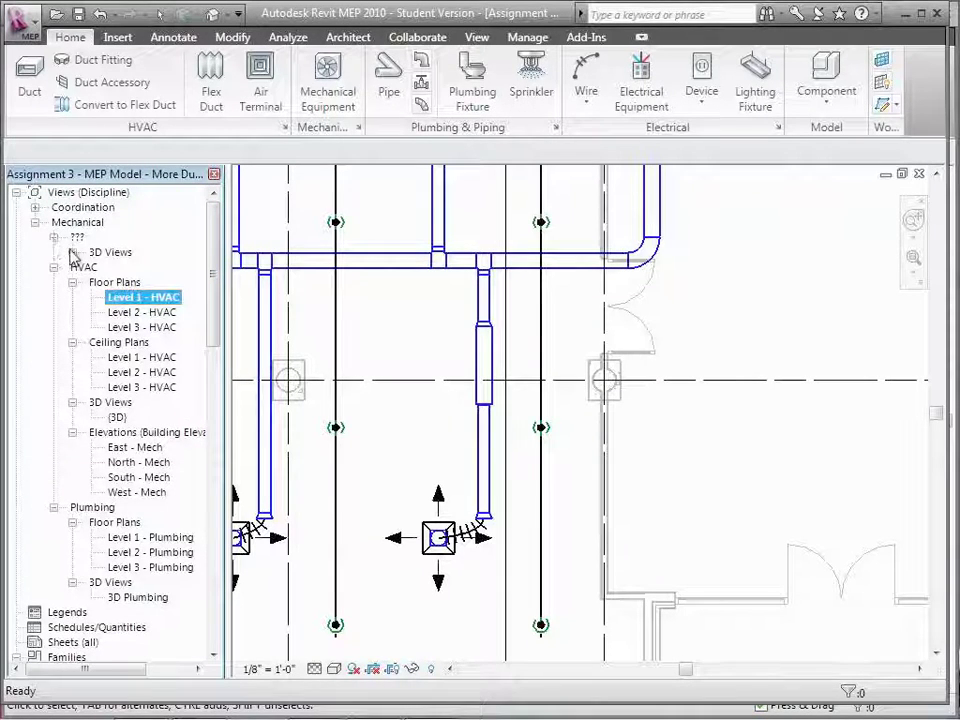
pyautogui.click(72, 252)
pyautogui.click(122, 268)
pyautogui.doubleClick(118, 277)
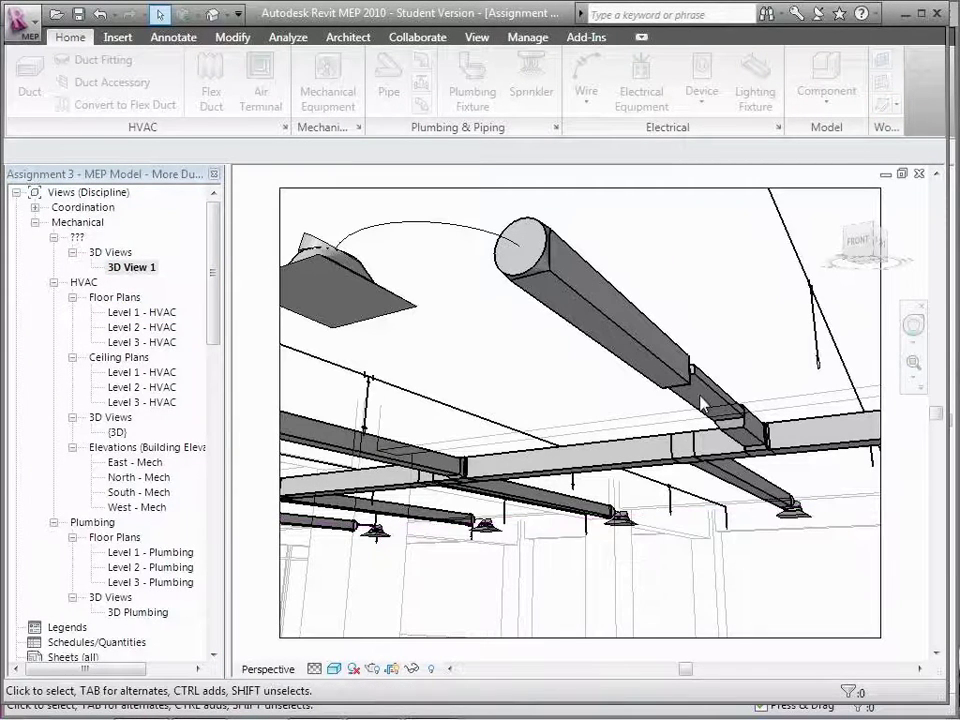
pyautogui.scroll(5, 703, 403)
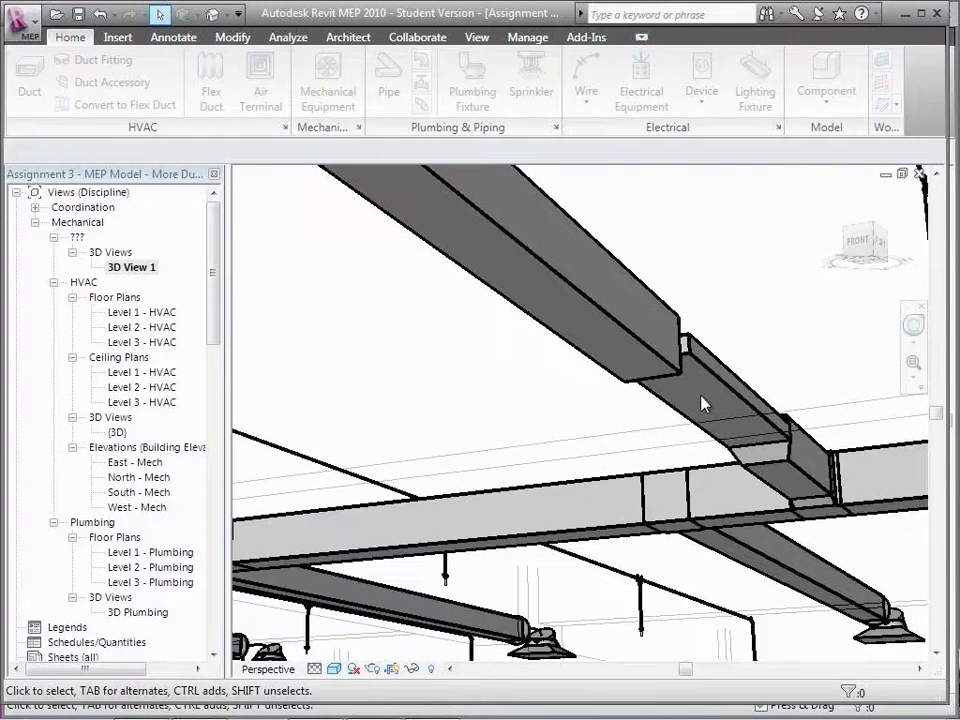
pyautogui.scroll(1, 703, 403)
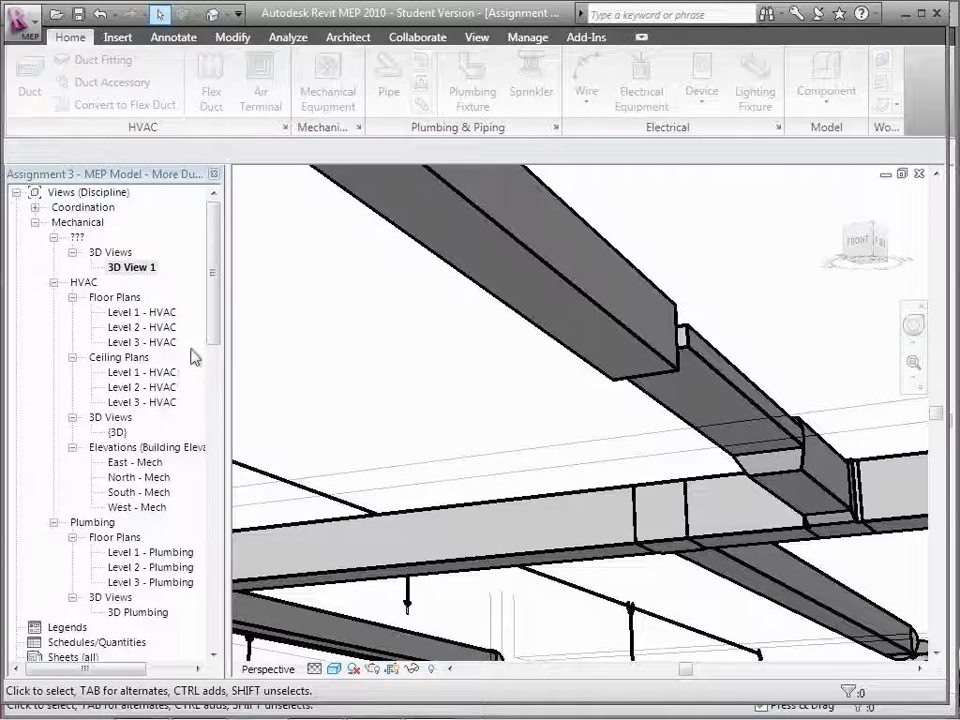
# Step: Open Section 1 under the Coordination views and examine the flattened duct where it crosses the beam
pyautogui.click(35, 209)
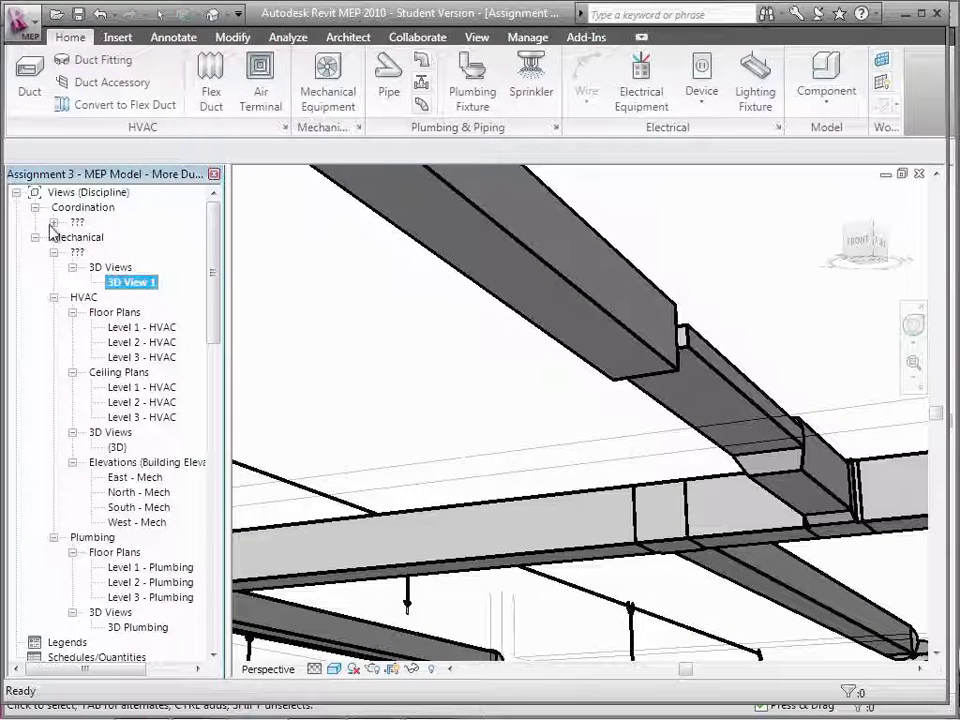
pyautogui.click(53, 222)
pyautogui.click(86, 240)
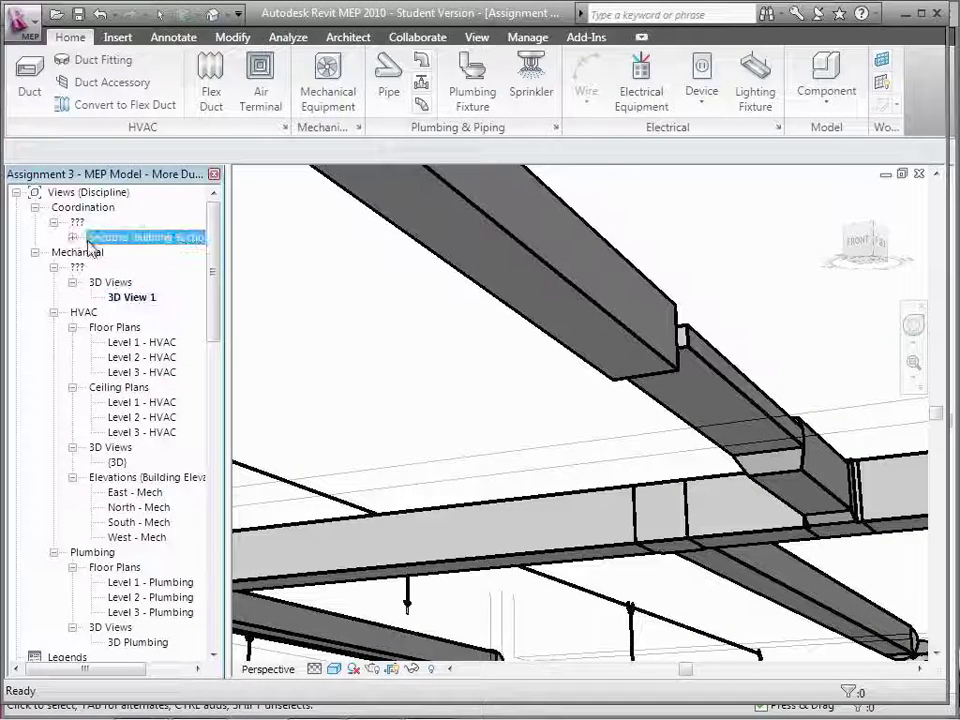
pyautogui.click(72, 237)
pyautogui.doubleClick(122, 252)
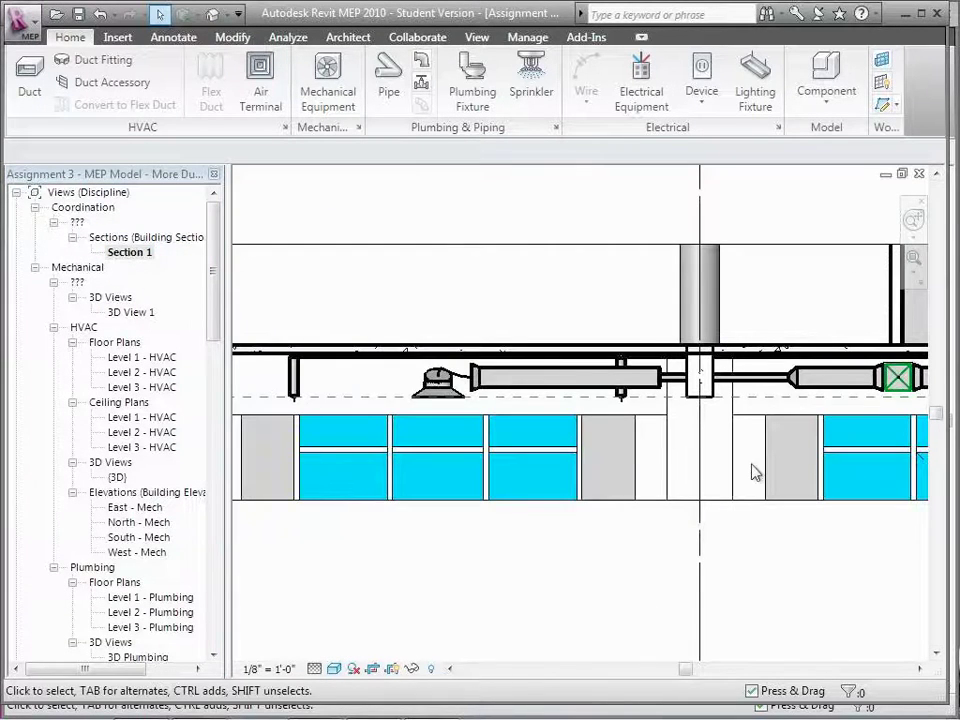
pyautogui.scroll(4, 755, 473)
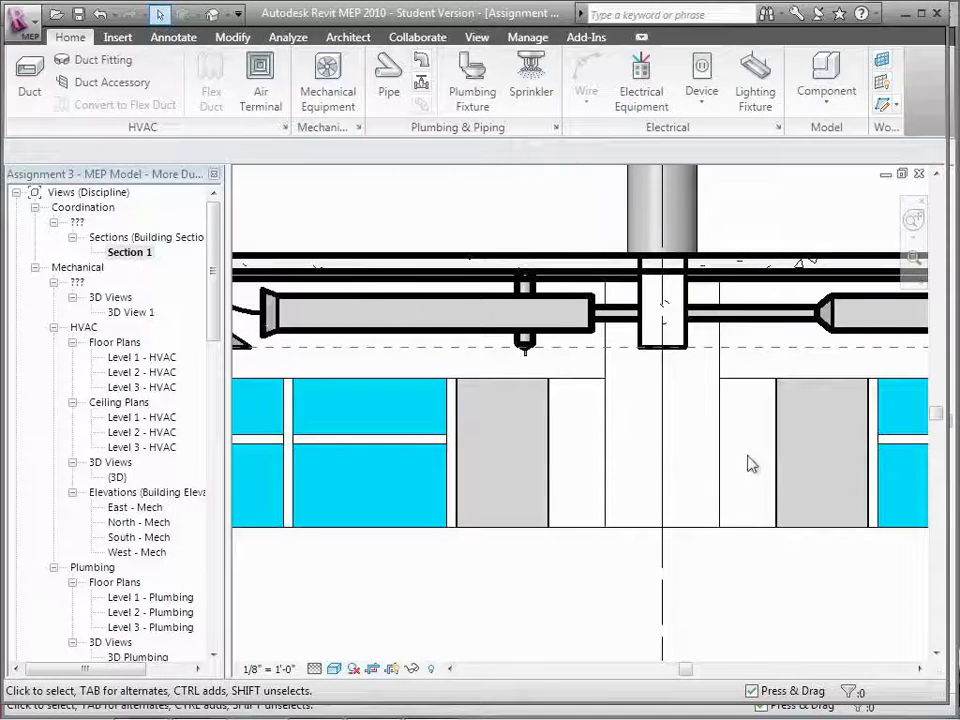